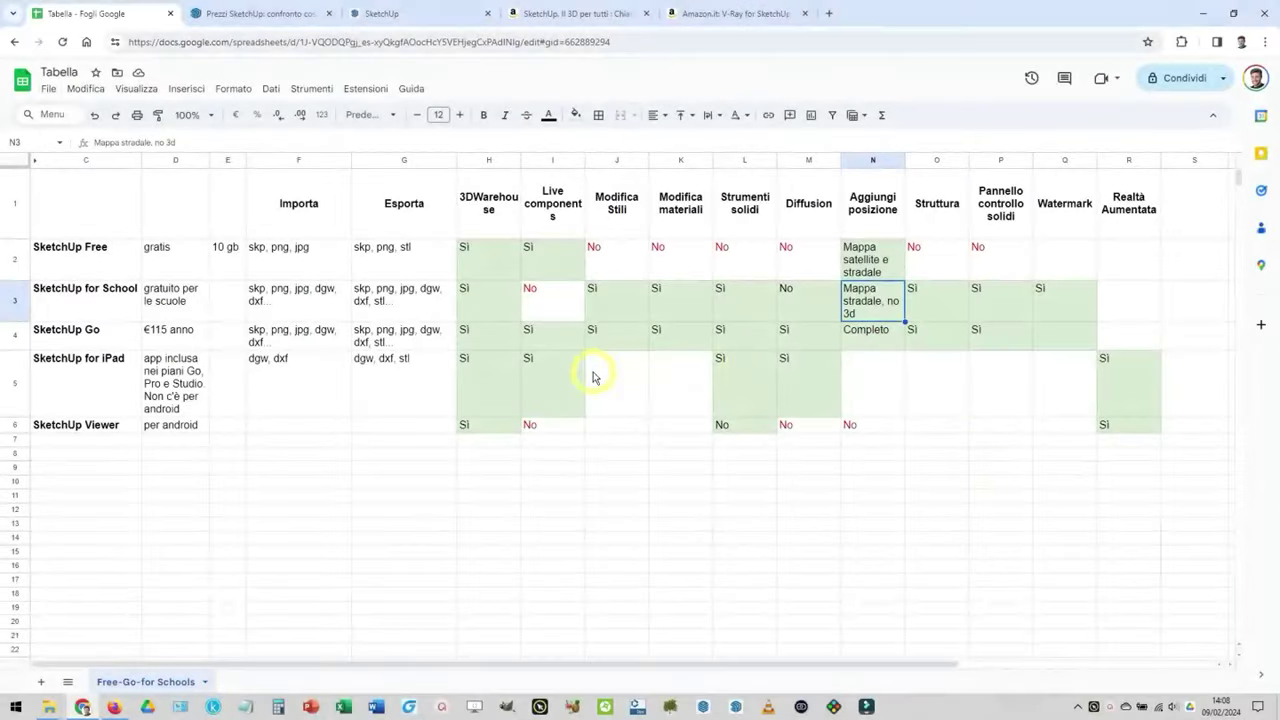
Step: Glance at the SketchUp pricing page and web model, then return to the comparison table
left_click(418, 330)
left_click(251, 10)
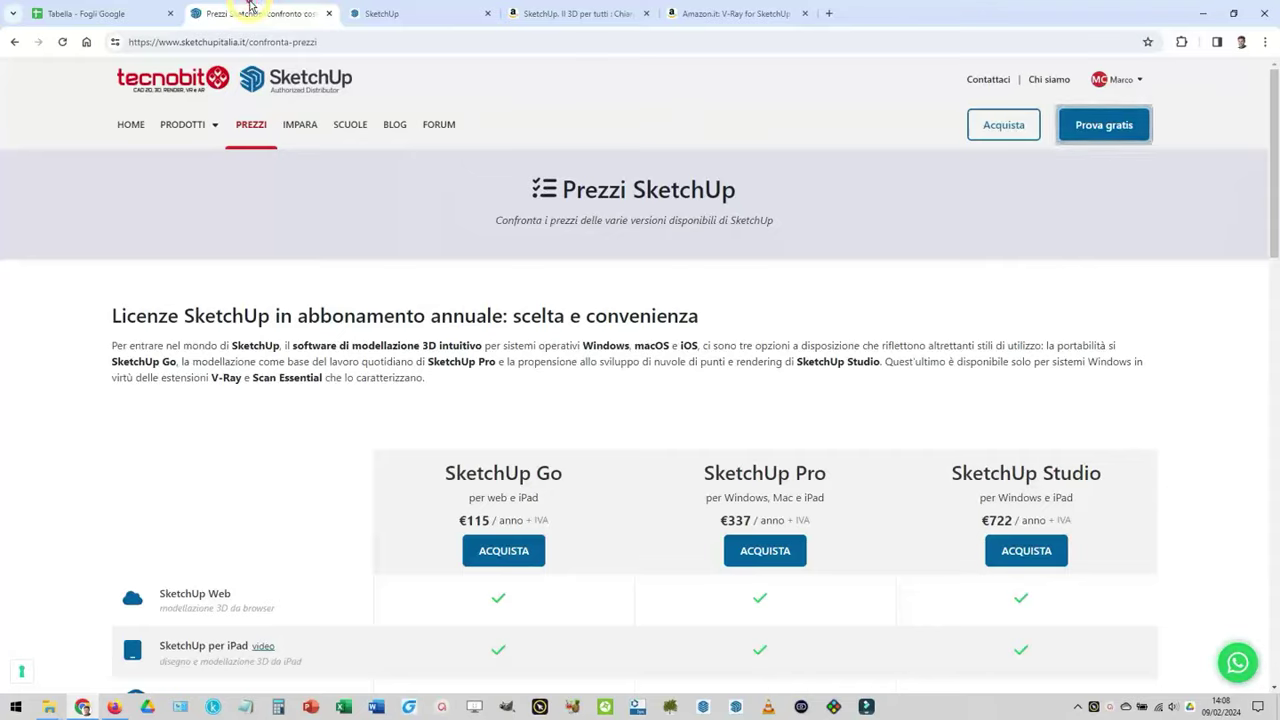
left_click(449, 10)
left_click(117, 7)
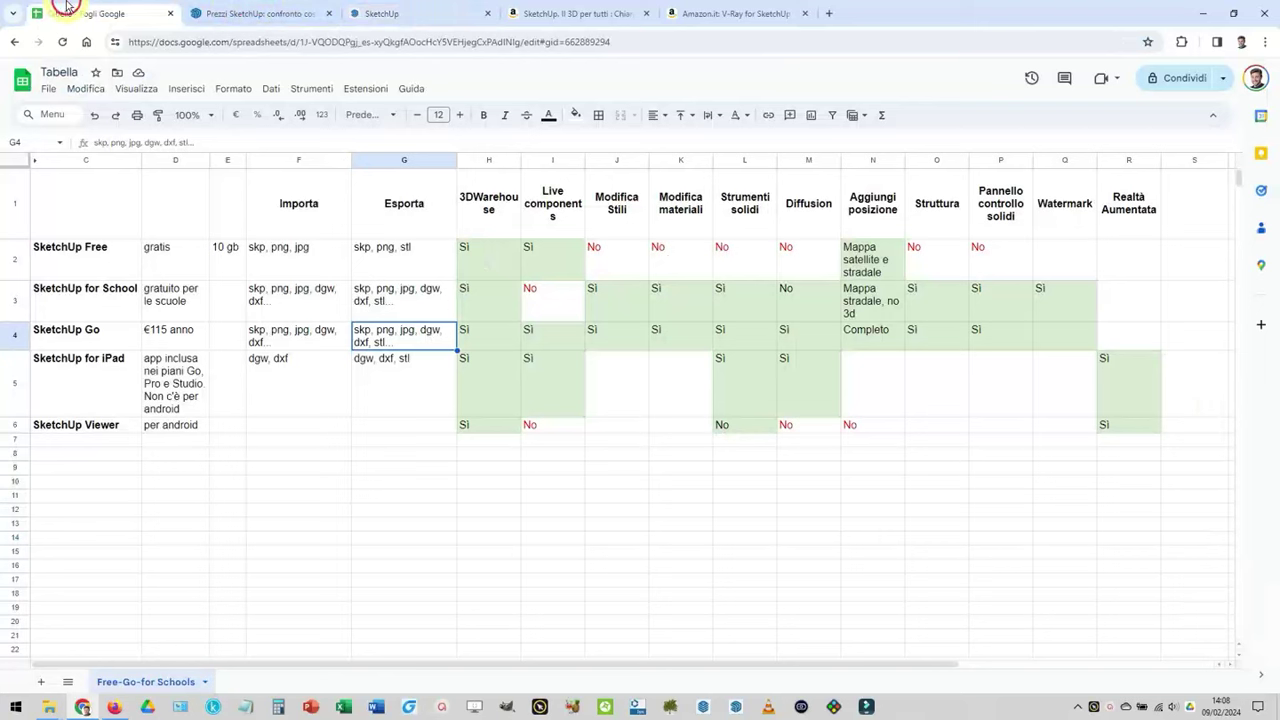
Step: Select the SketchUp Free row, then move via the pricing page to the Modello studio Otto model
left_click(100, 223)
left_click(82, 261)
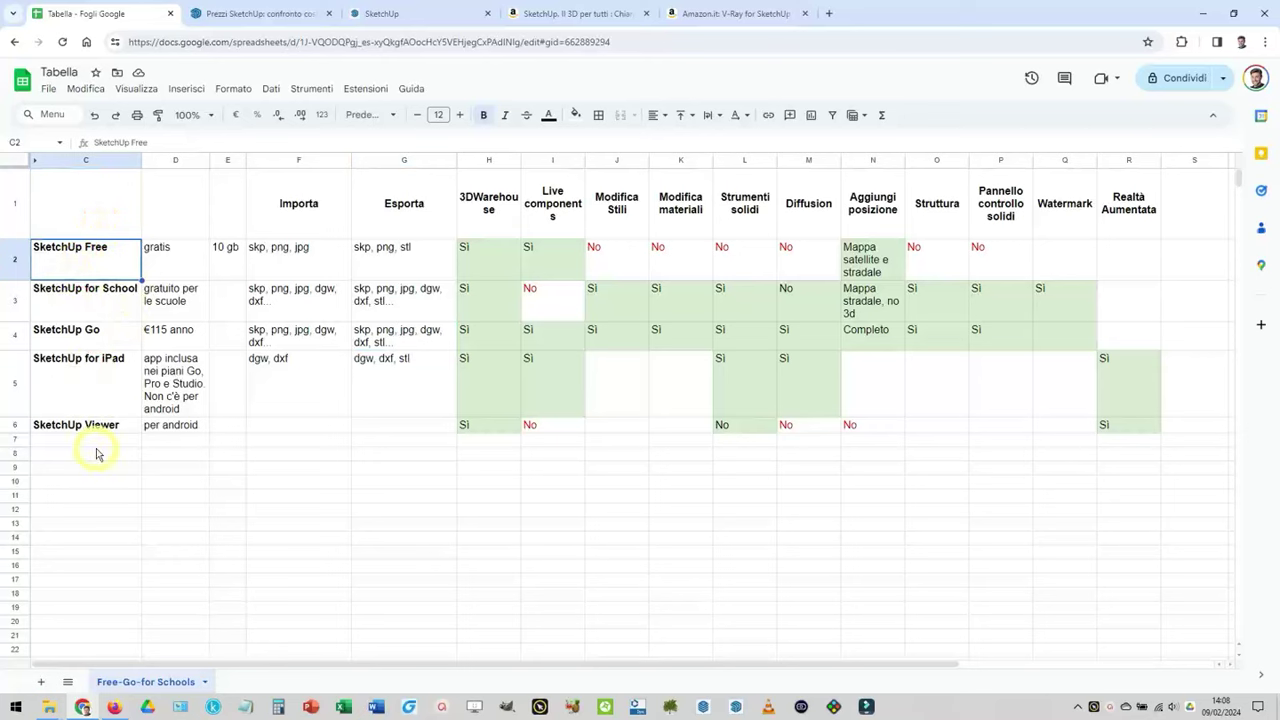
left_click(470, 258)
left_click(272, 8)
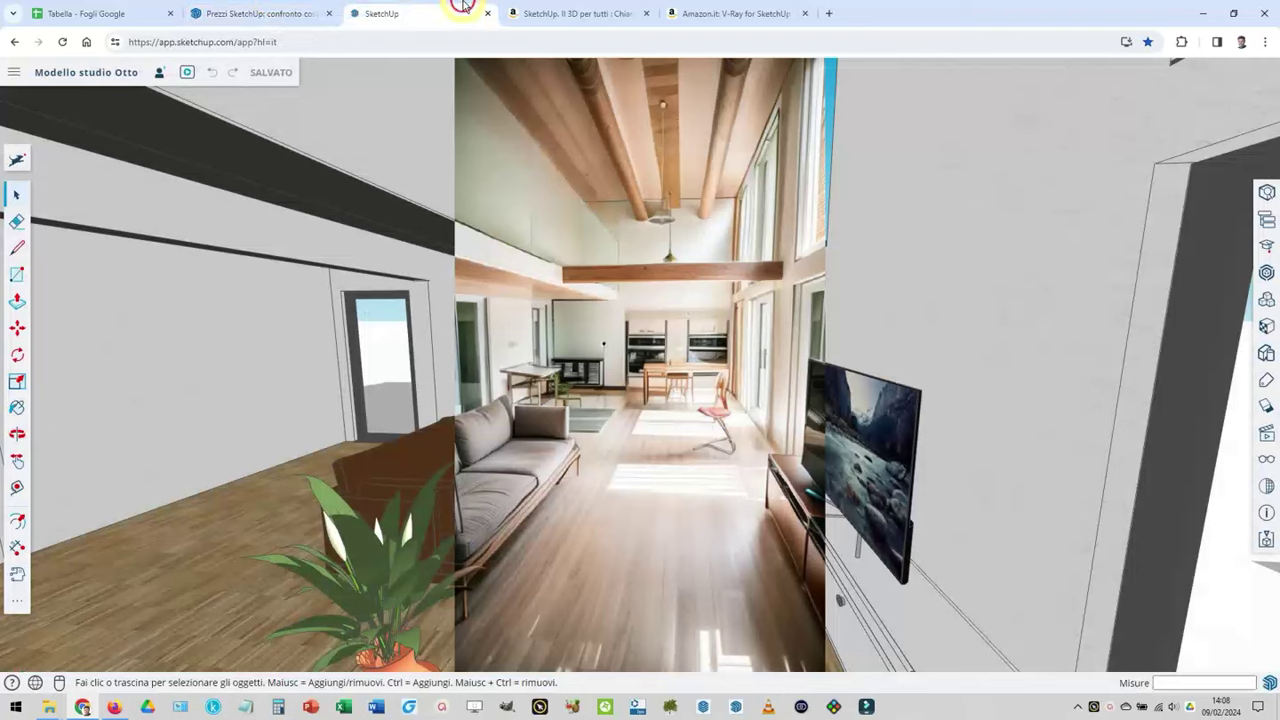
left_click(460, 8)
Step: Browse the 'SketchUp. Il 3D per tutti' Amazon book page, briefly checking the pricing tab
left_click(566, 8)
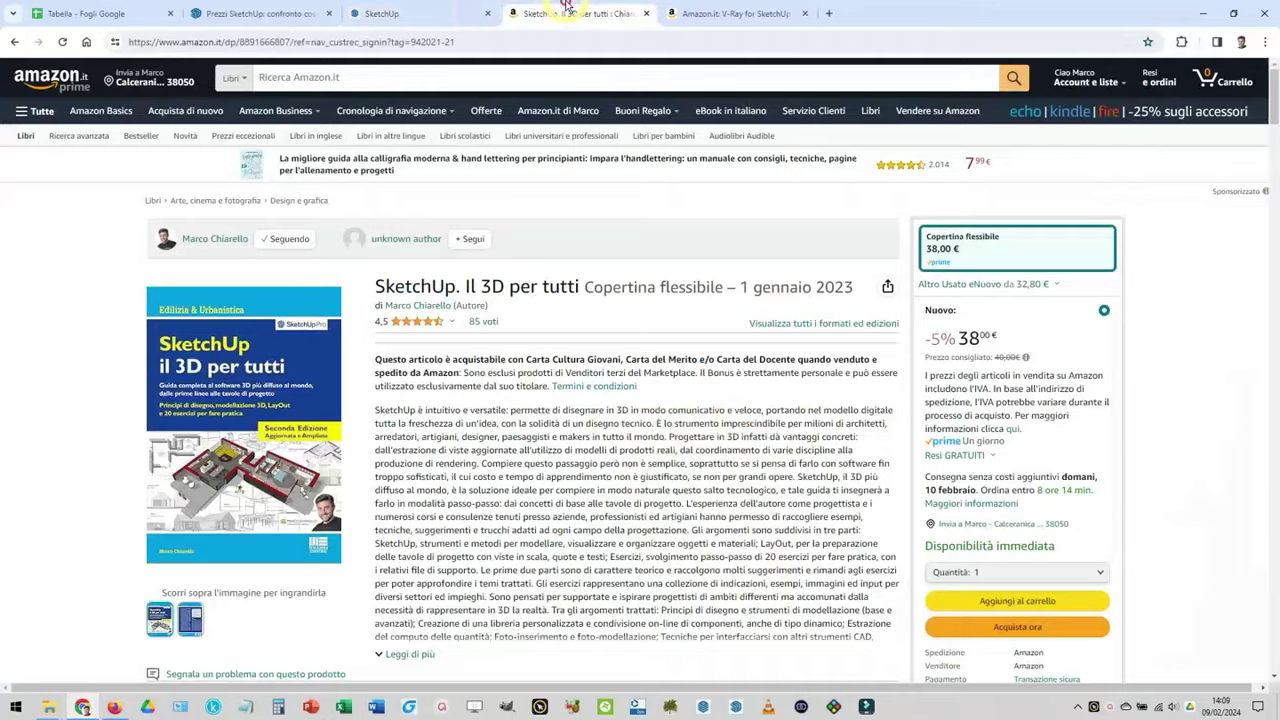
left_click(737, 13)
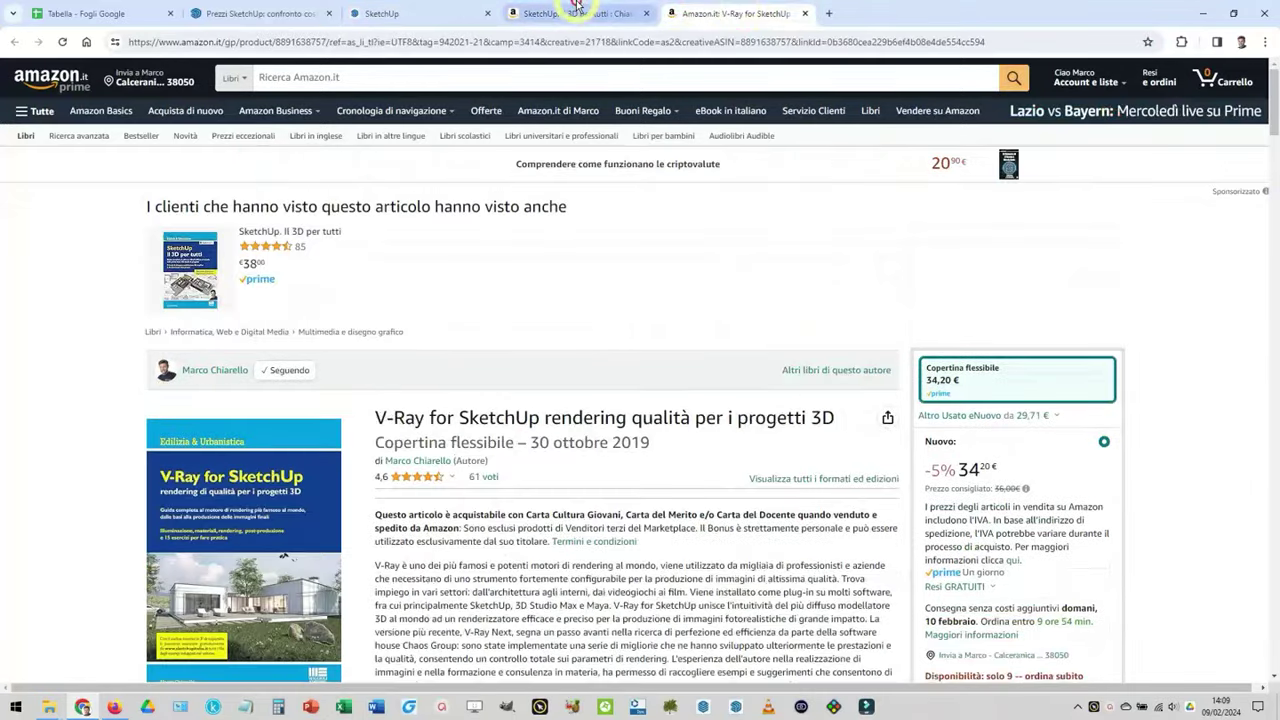
left_click(571, 13)
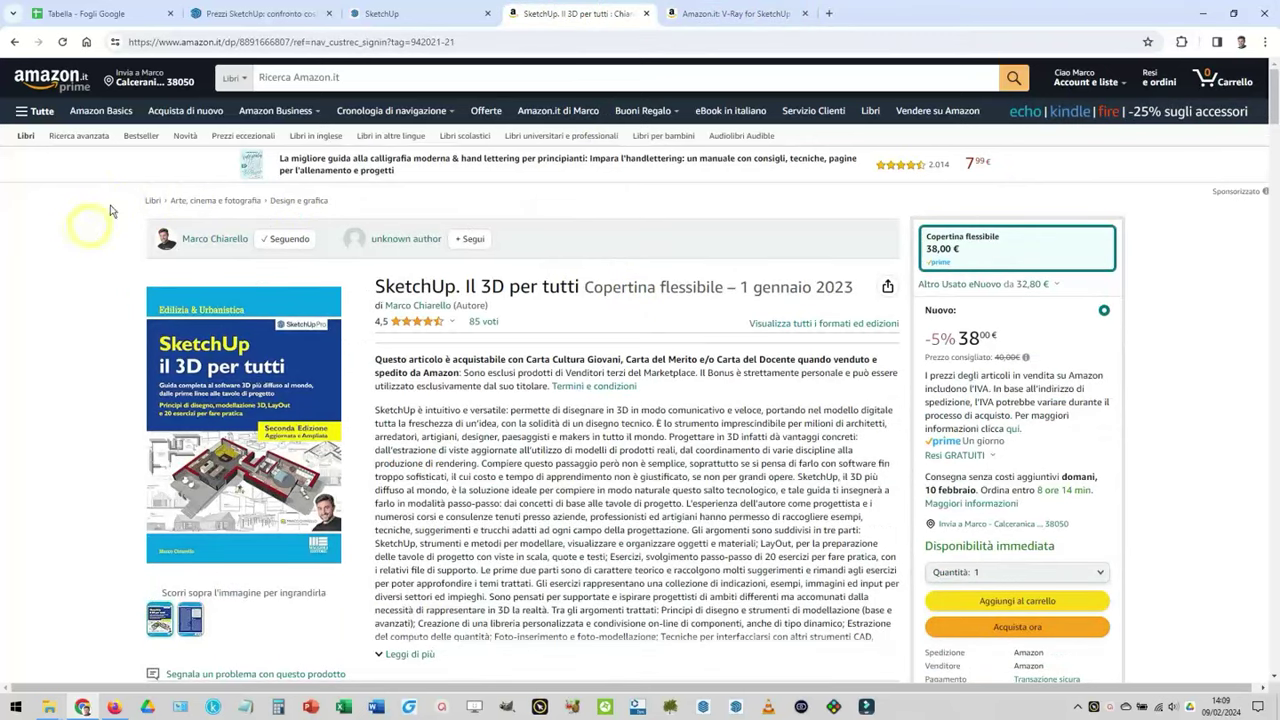
left_click(290, 13)
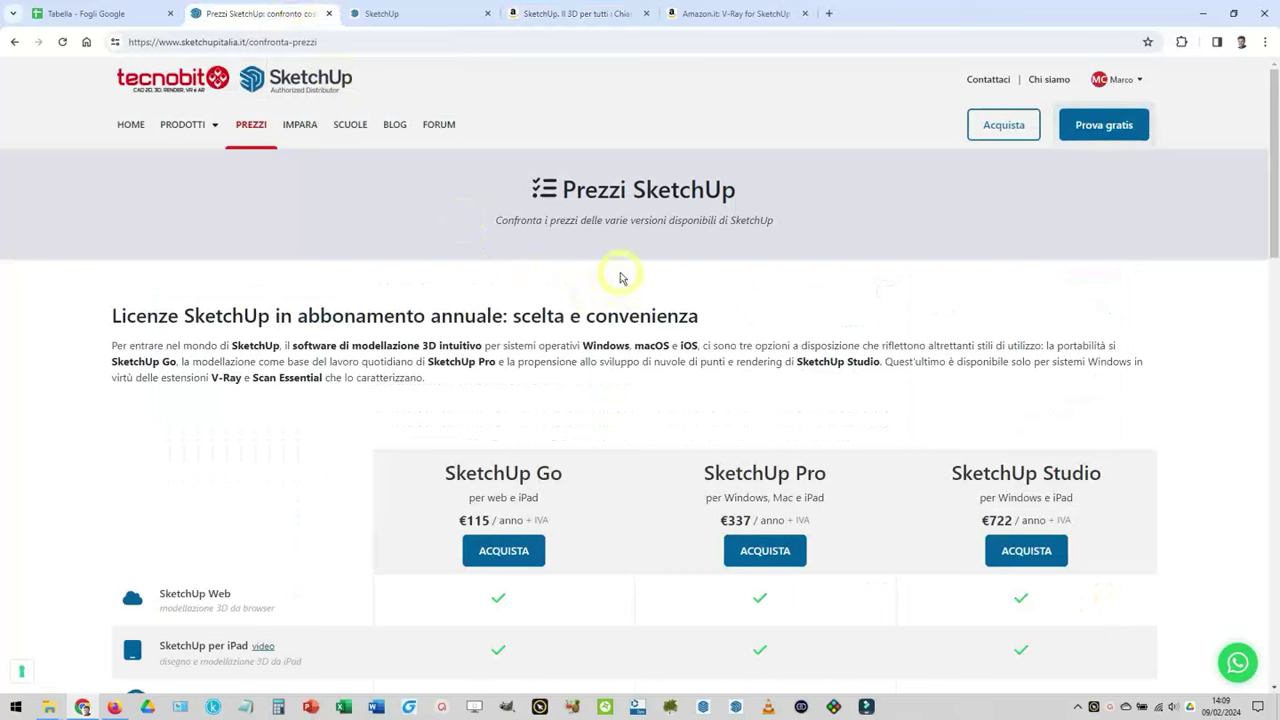
left_click(566, 10)
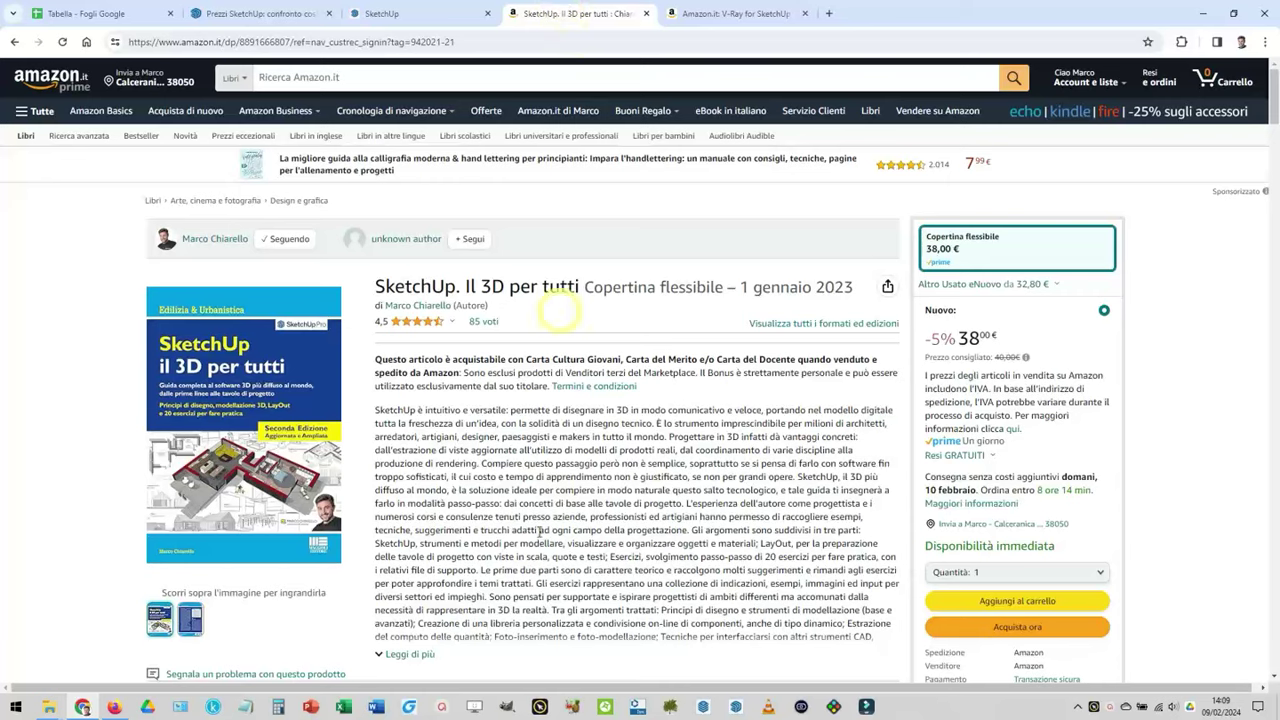
scroll(528, 523, "down", 2)
scroll(545, 300, "down", 1)
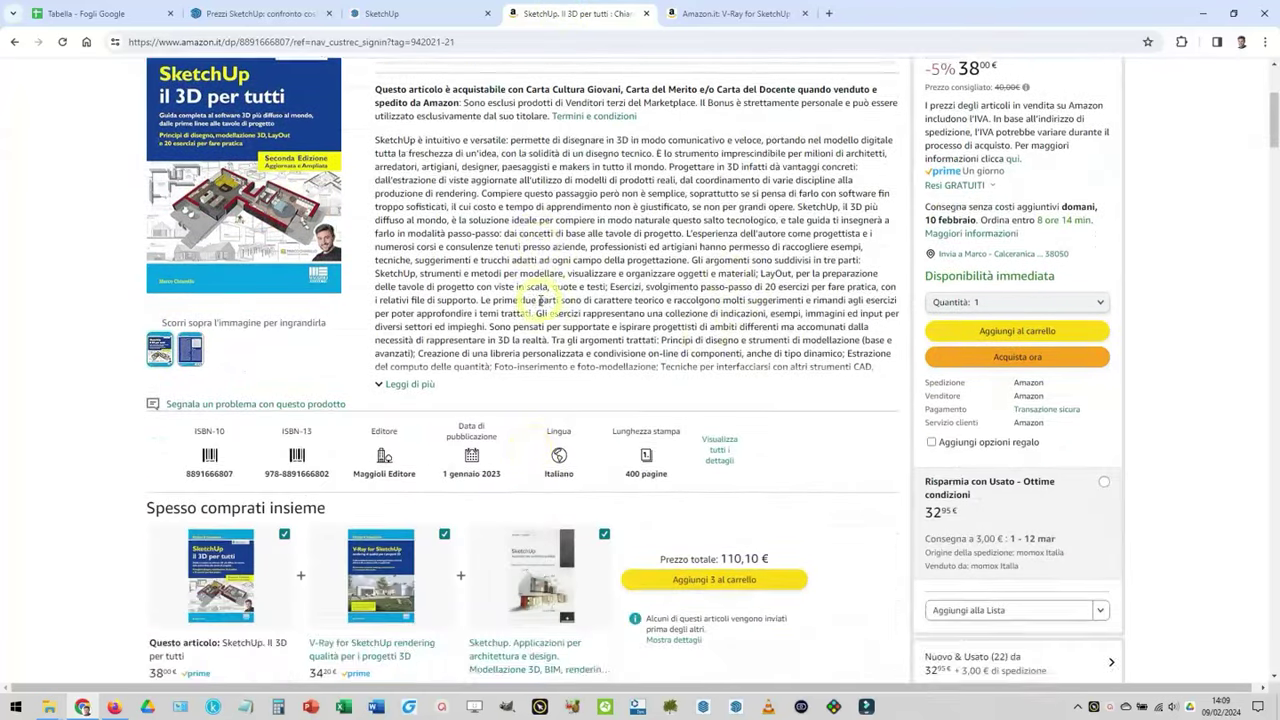
scroll(545, 300, "down", 2)
scroll(545, 300, "up", 3)
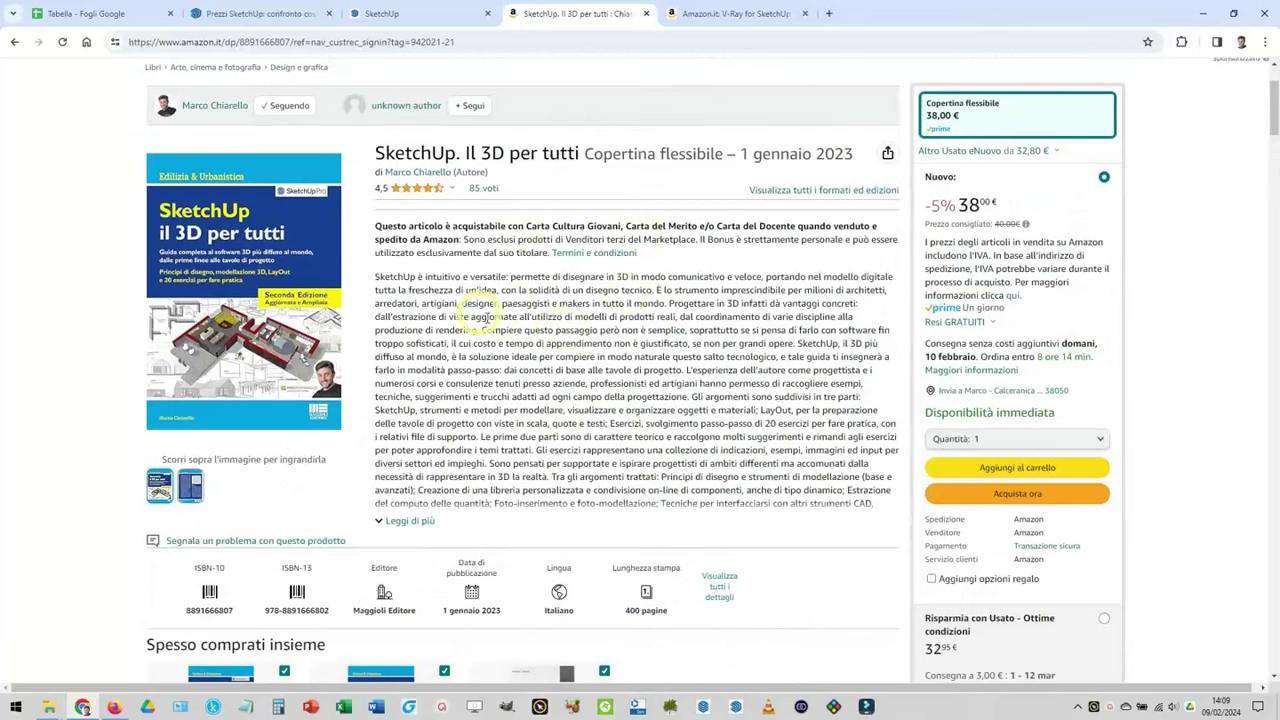
scroll(580, 405, "up", 1)
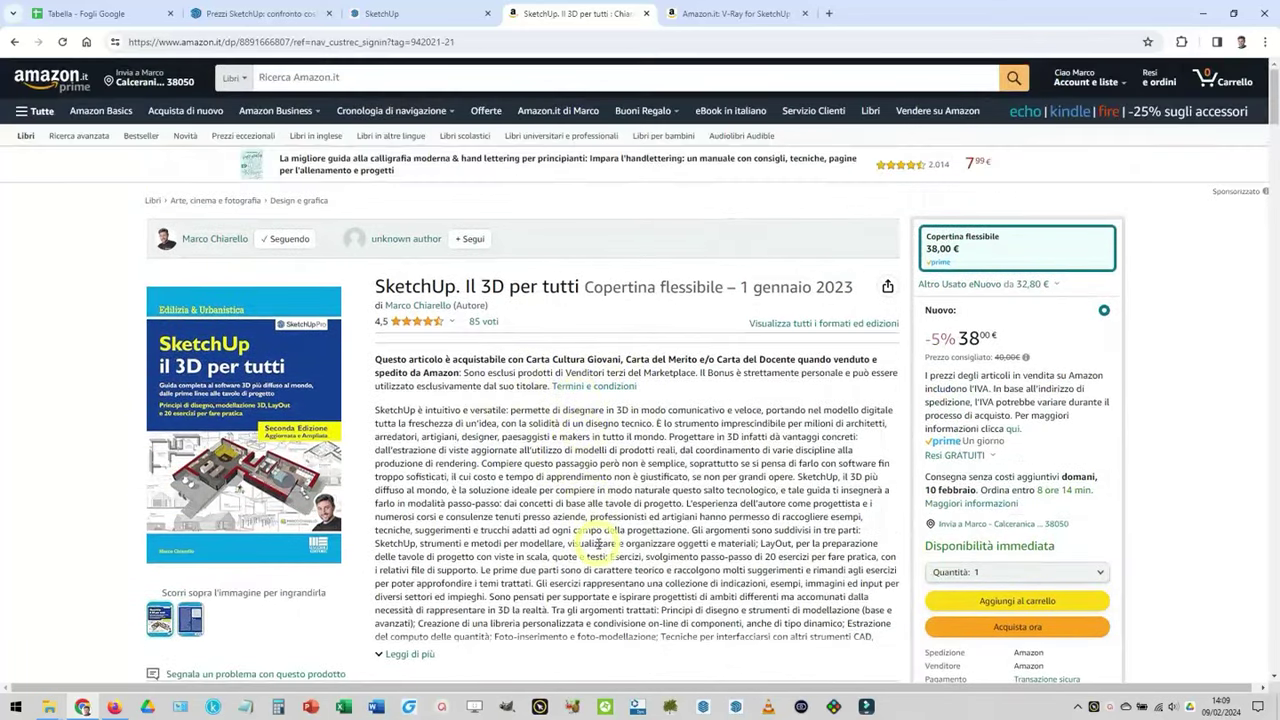
Step: Scroll through the 'V-Ray for SketchUp' book page priced 34,20 €
left_click(712, 13)
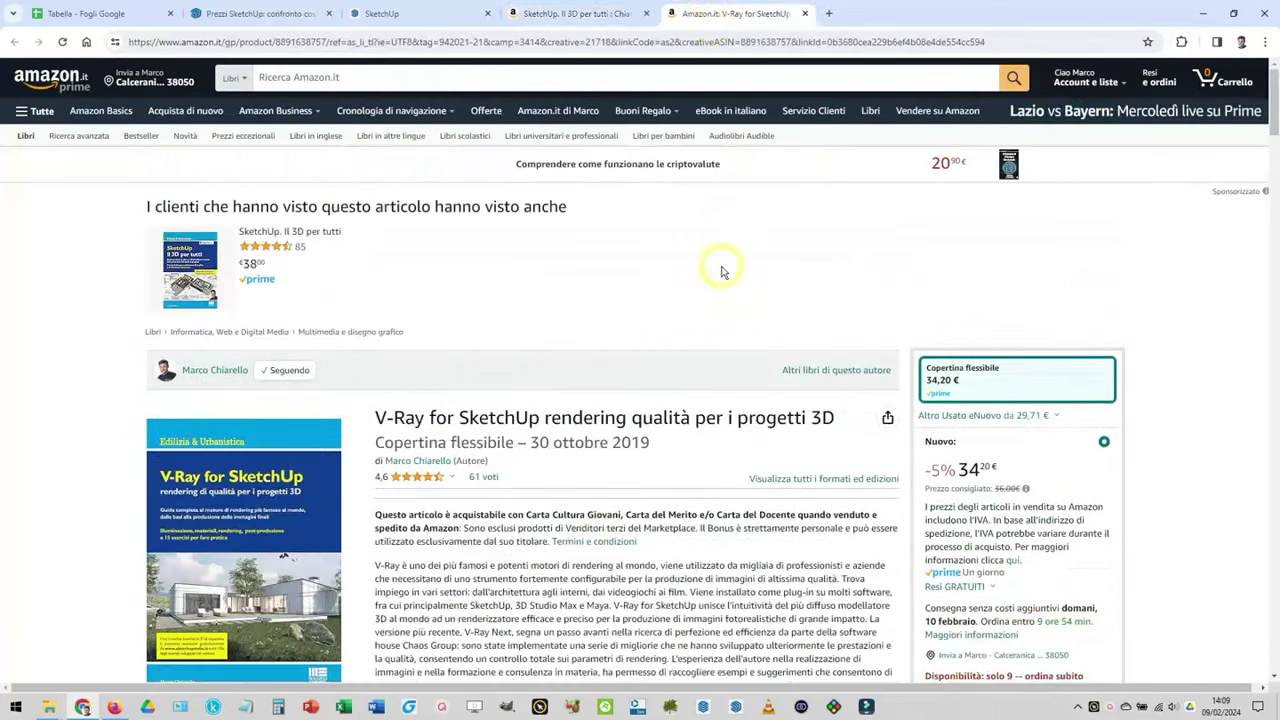
scroll(722, 270, "down", 1)
scroll(722, 270, "down", 1)
scroll(722, 270, "down", 1)
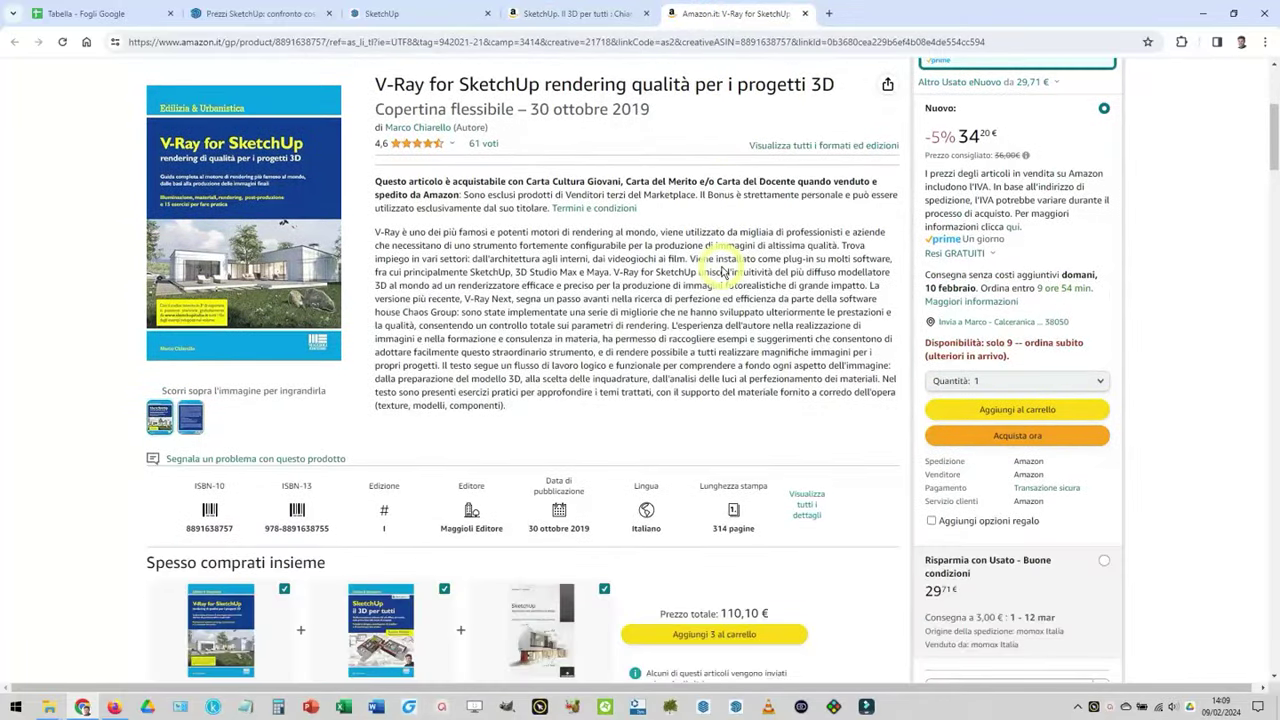
scroll(722, 270, "up", 3)
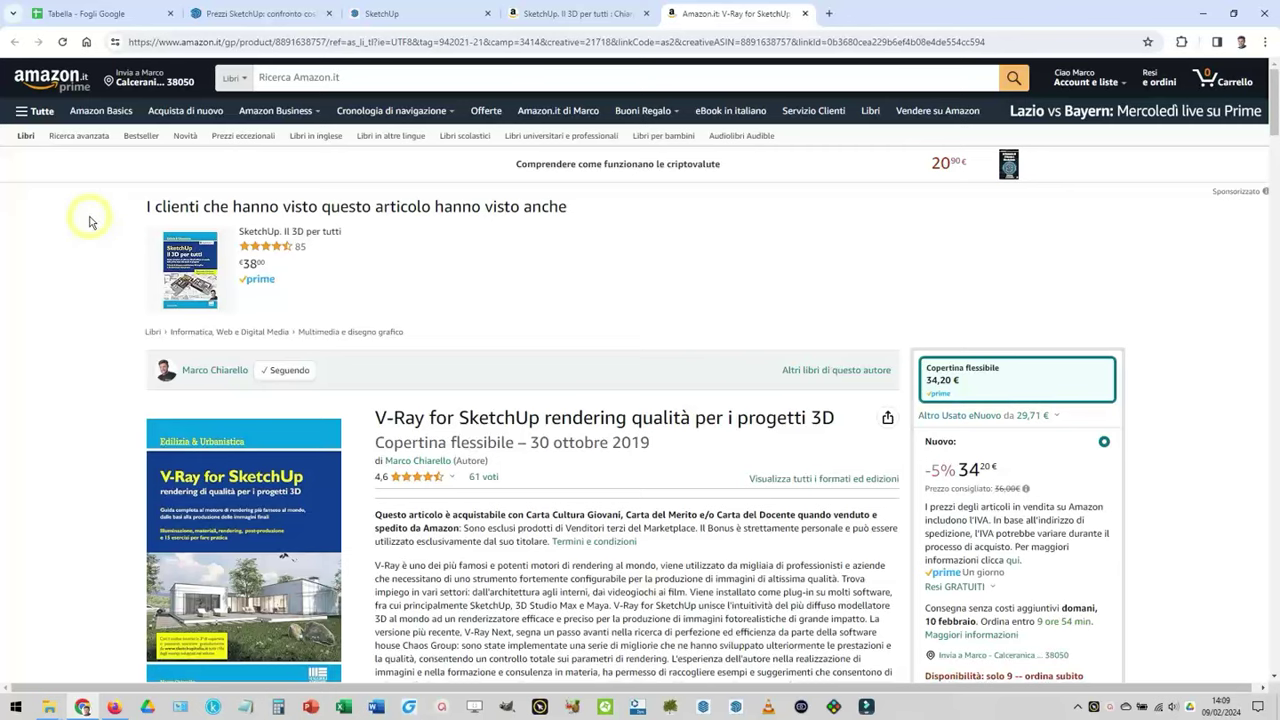
Step: Back in the comparison spreadsheet, select the SketchUp Free and SketchUp for School row labels
left_click(118, 10)
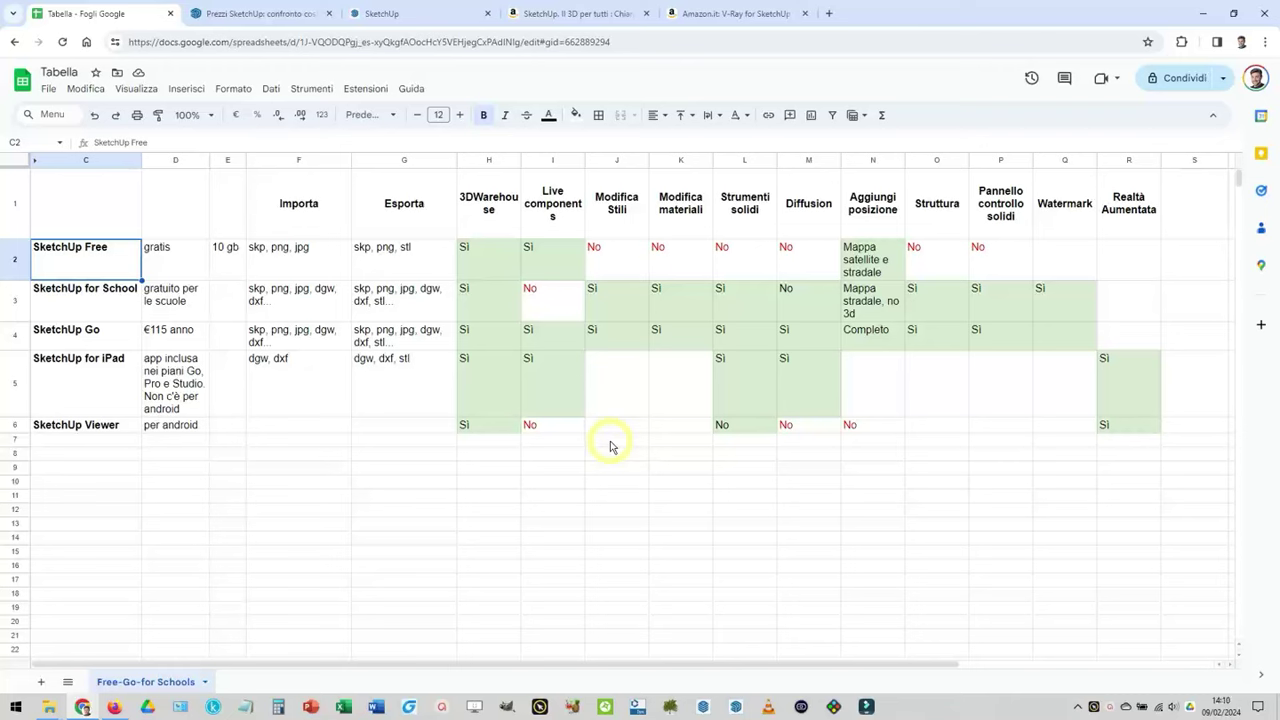
left_click(95, 291)
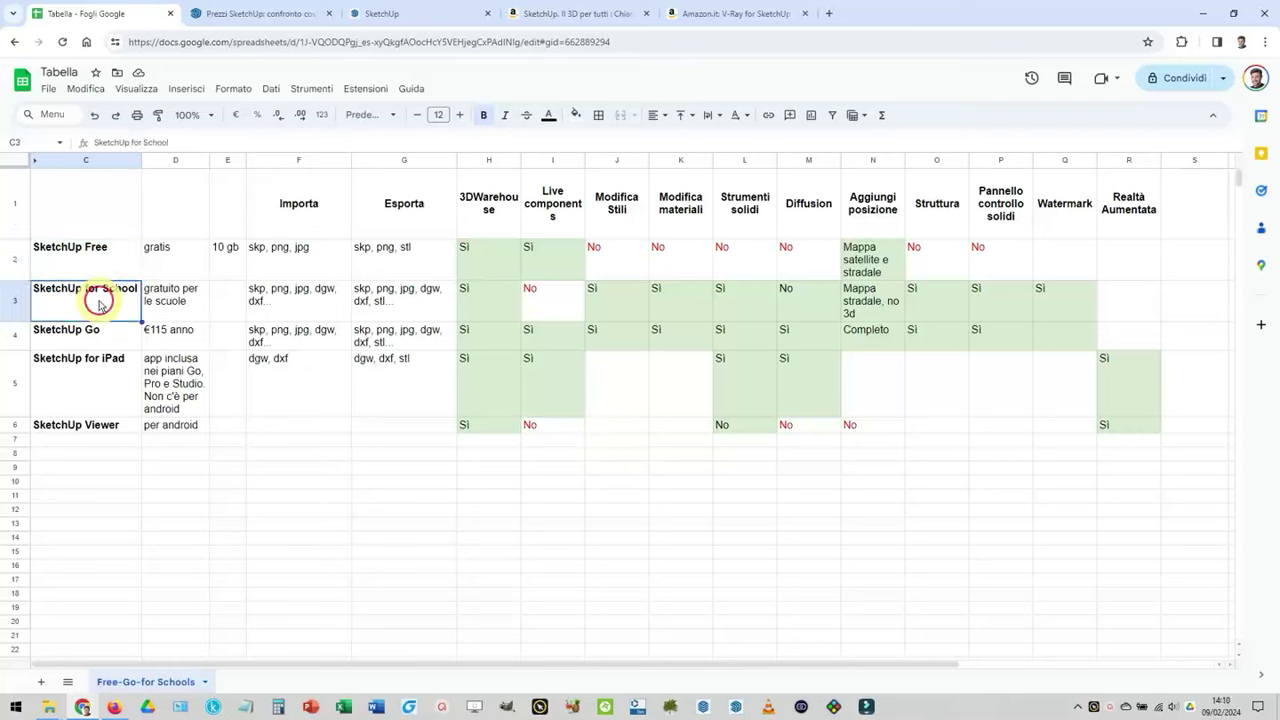
left_click(91, 254)
left_click(97, 291)
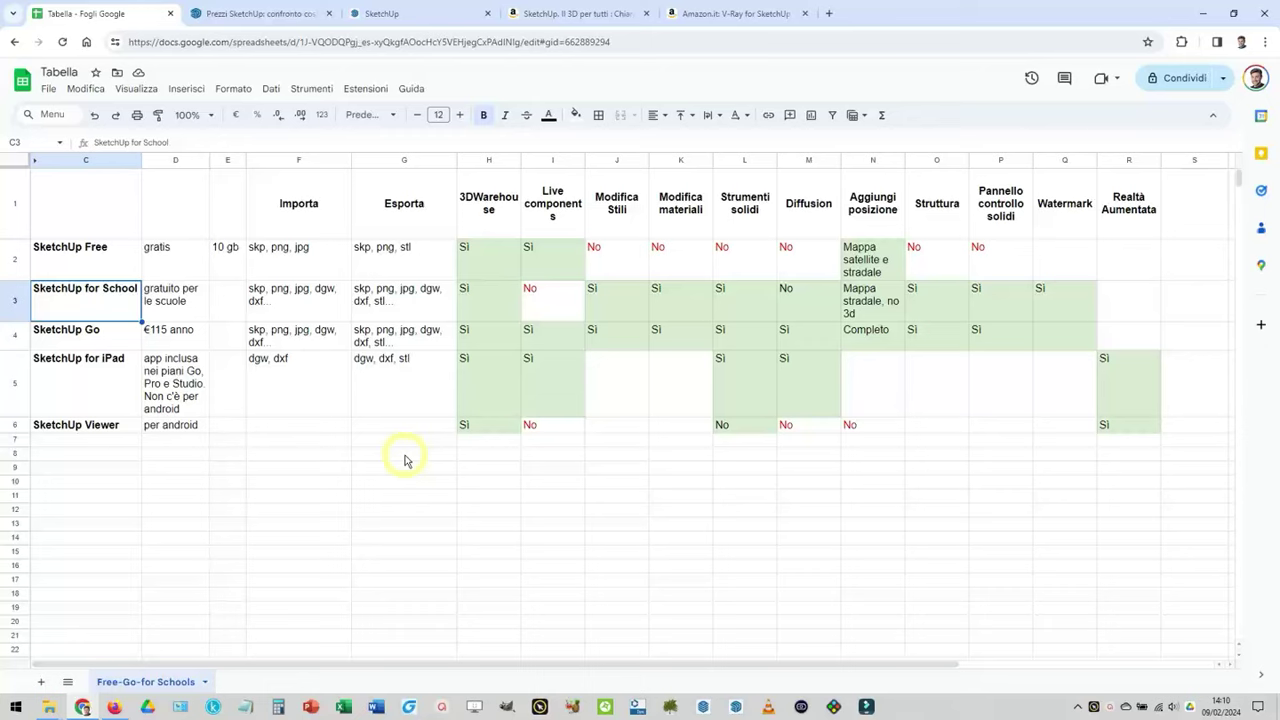
left_click(608, 9)
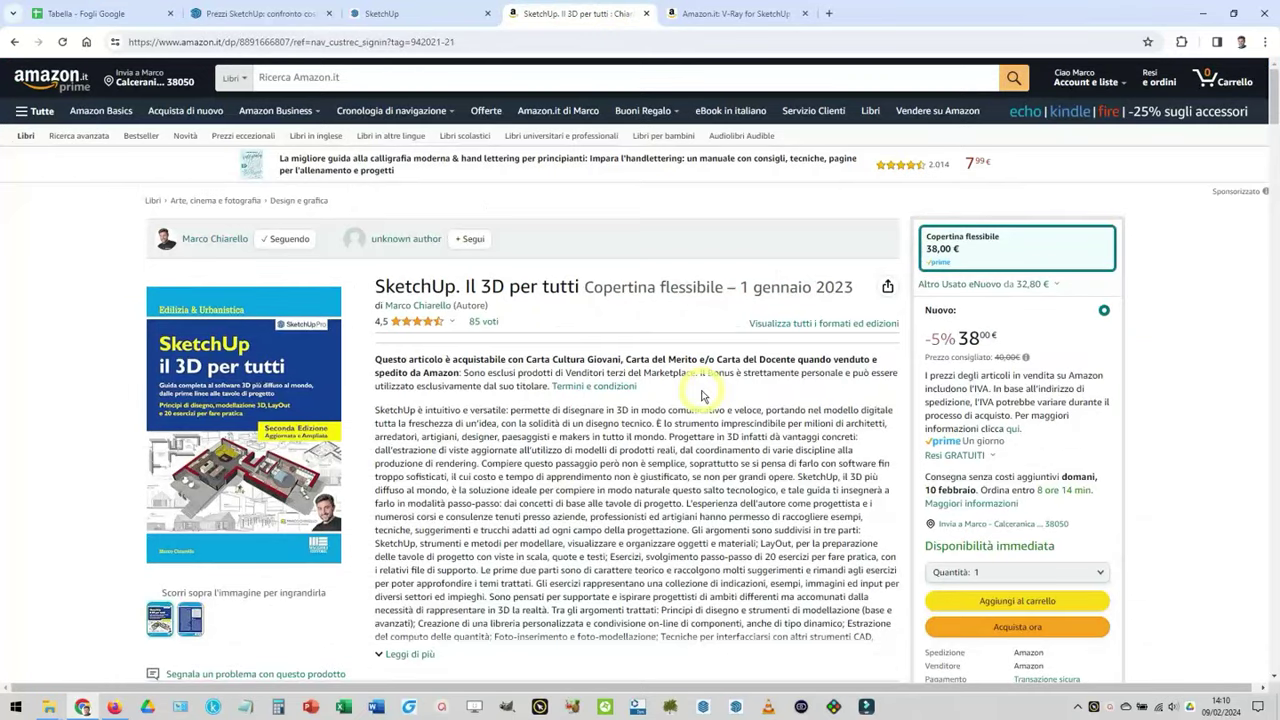
scroll(702, 396, "down", 3)
scroll(702, 396, "down", 2)
scroll(702, 396, "up", 5)
left_click(708, 10)
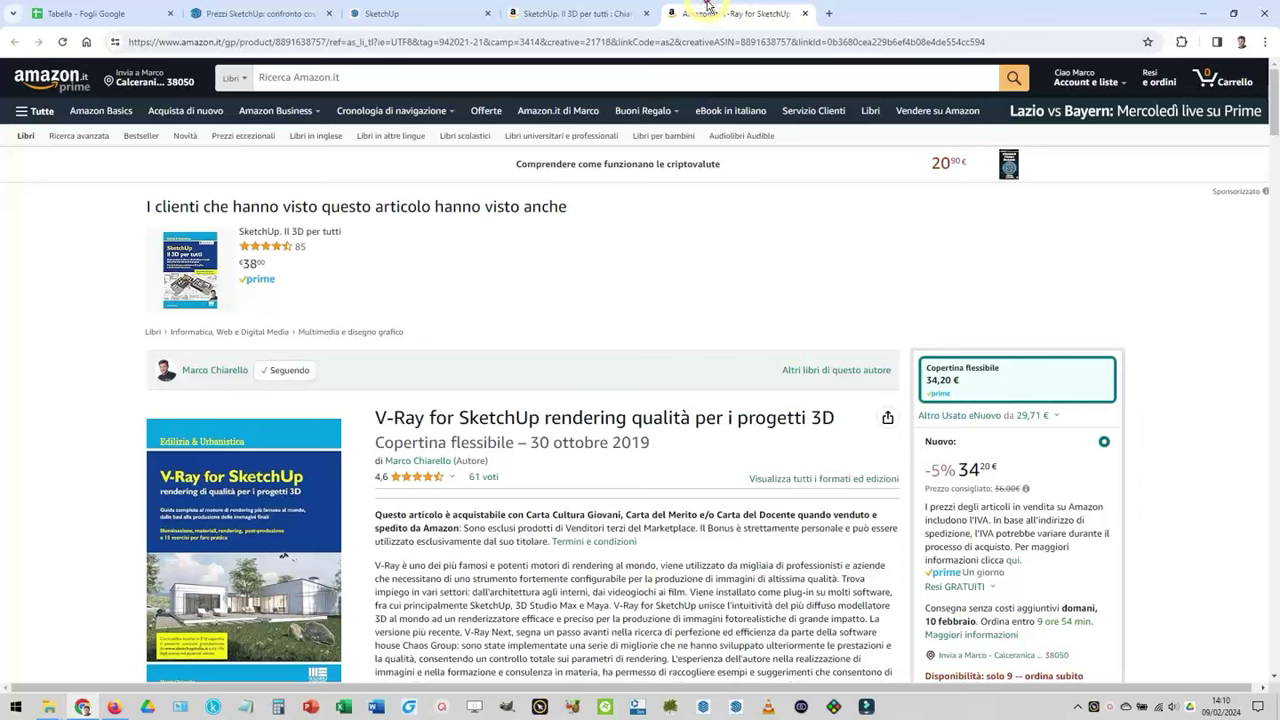
left_click(570, 13)
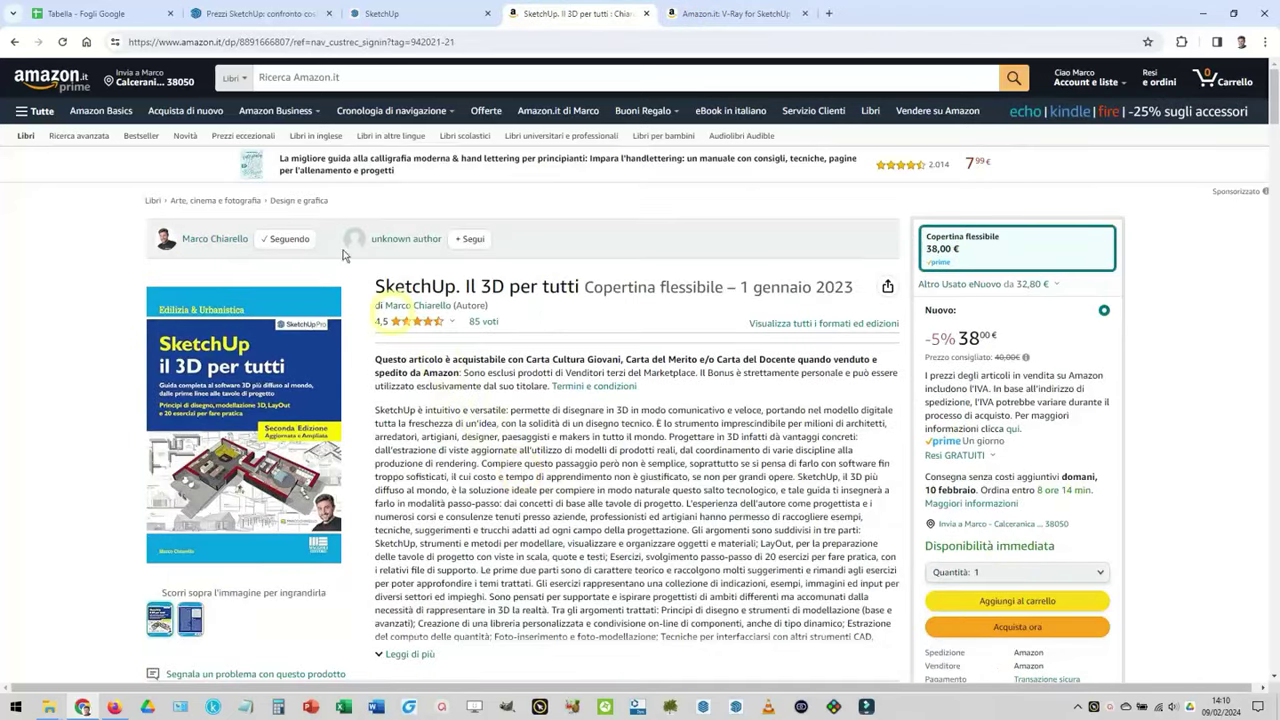
left_click(68, 10)
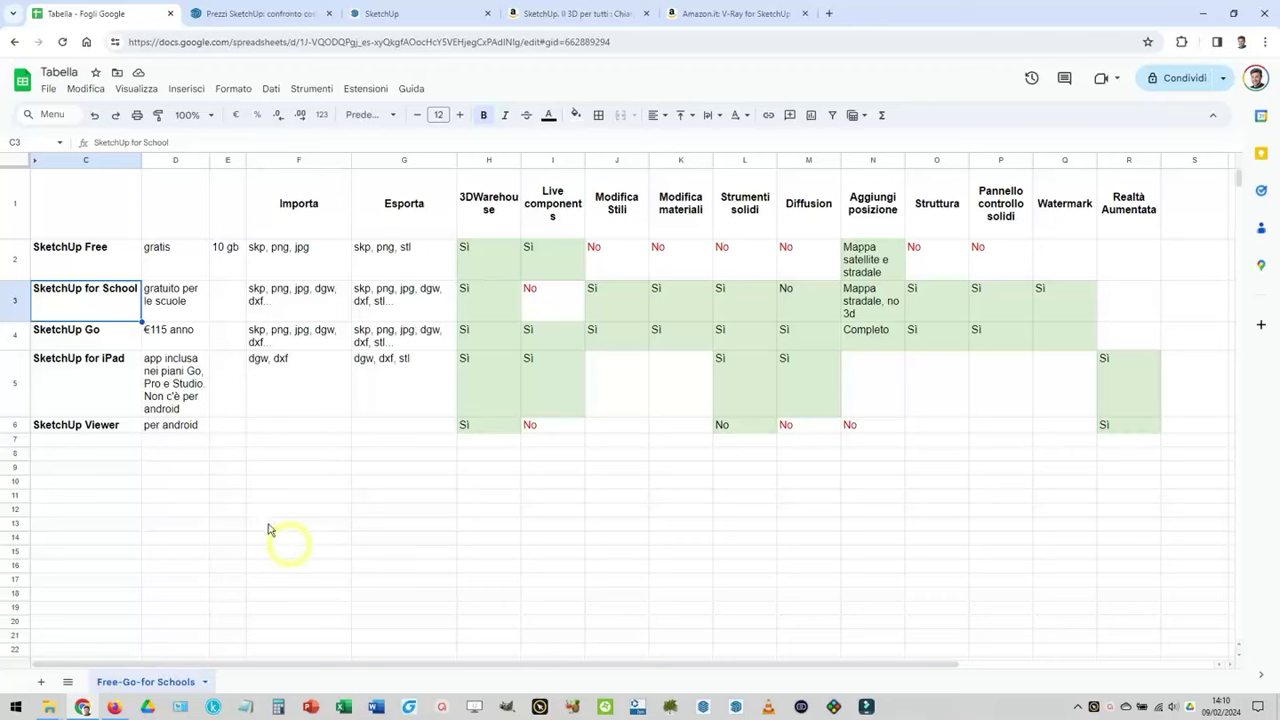
Step: Select the SketchUp Free label, then show the 'Modello studio Otto' web model
left_click(74, 262)
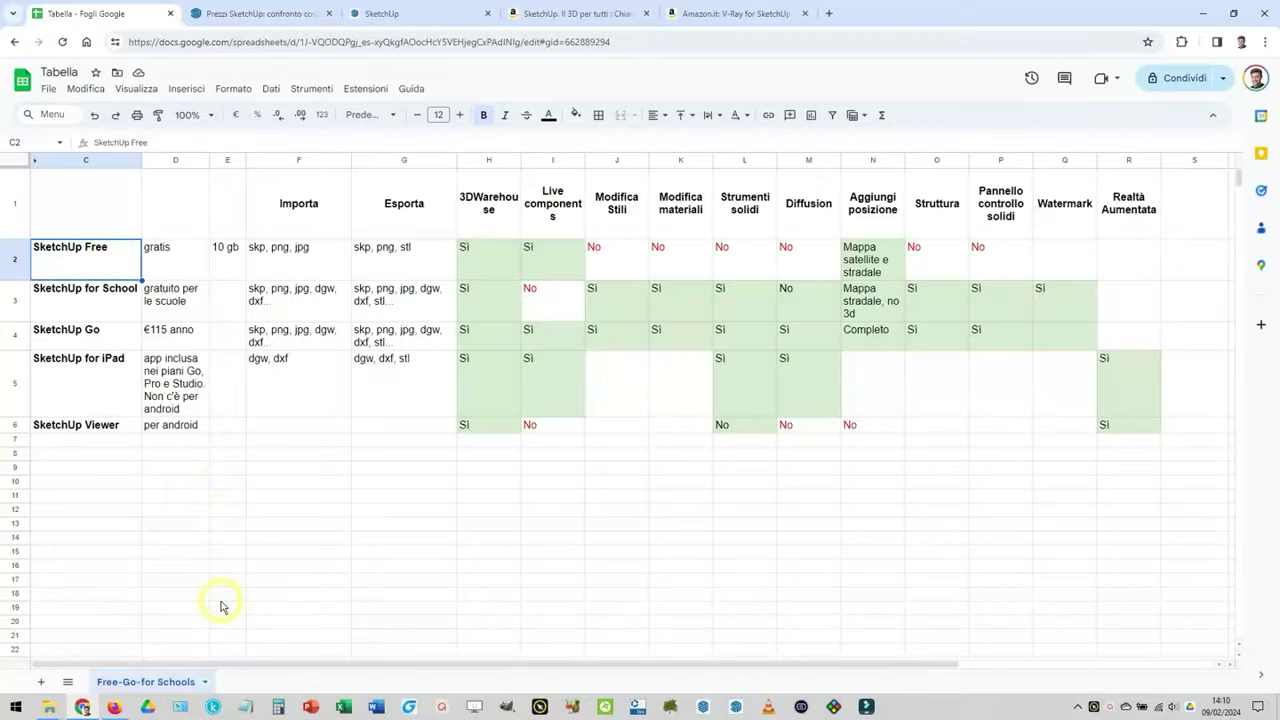
left_click(420, 7)
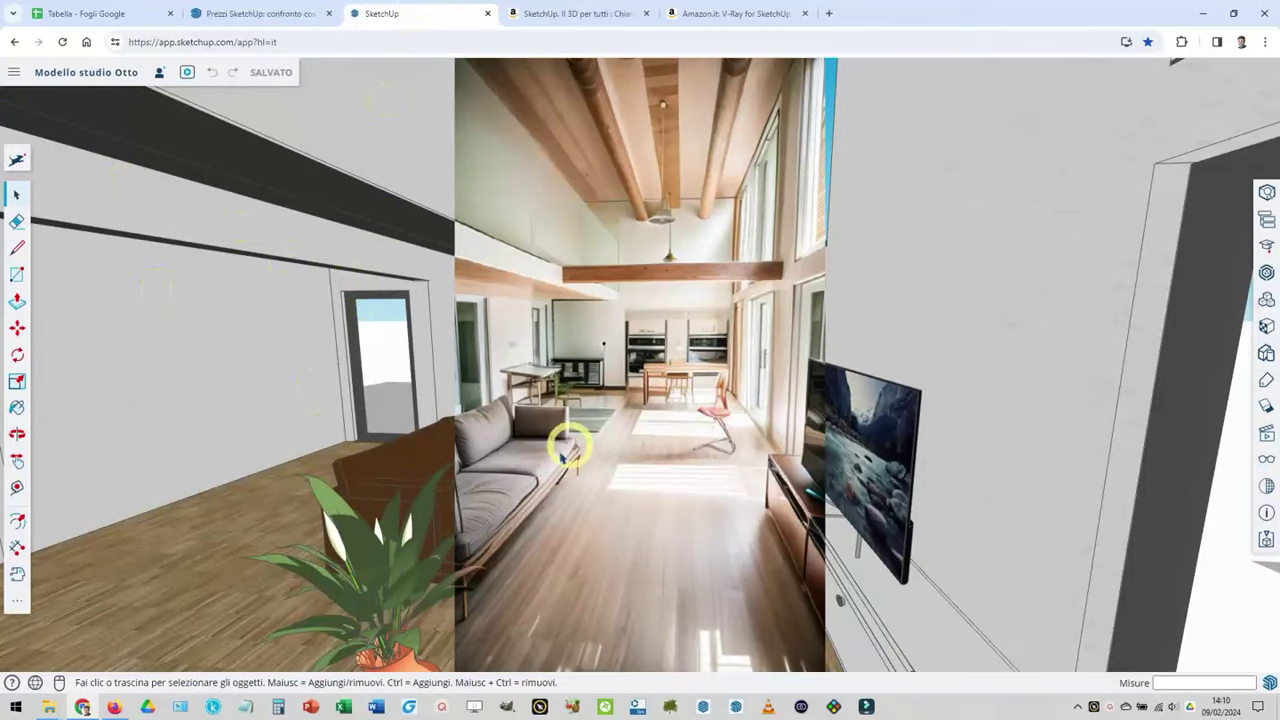
Step: Open the Portamatite model from Home, zoom out, then select the Free row in Tabella
mouse_move(414, 357)
middle_mouse_down()
mouse_move(453, 372)
mouse_move(440, 368)
middle_mouse_up()
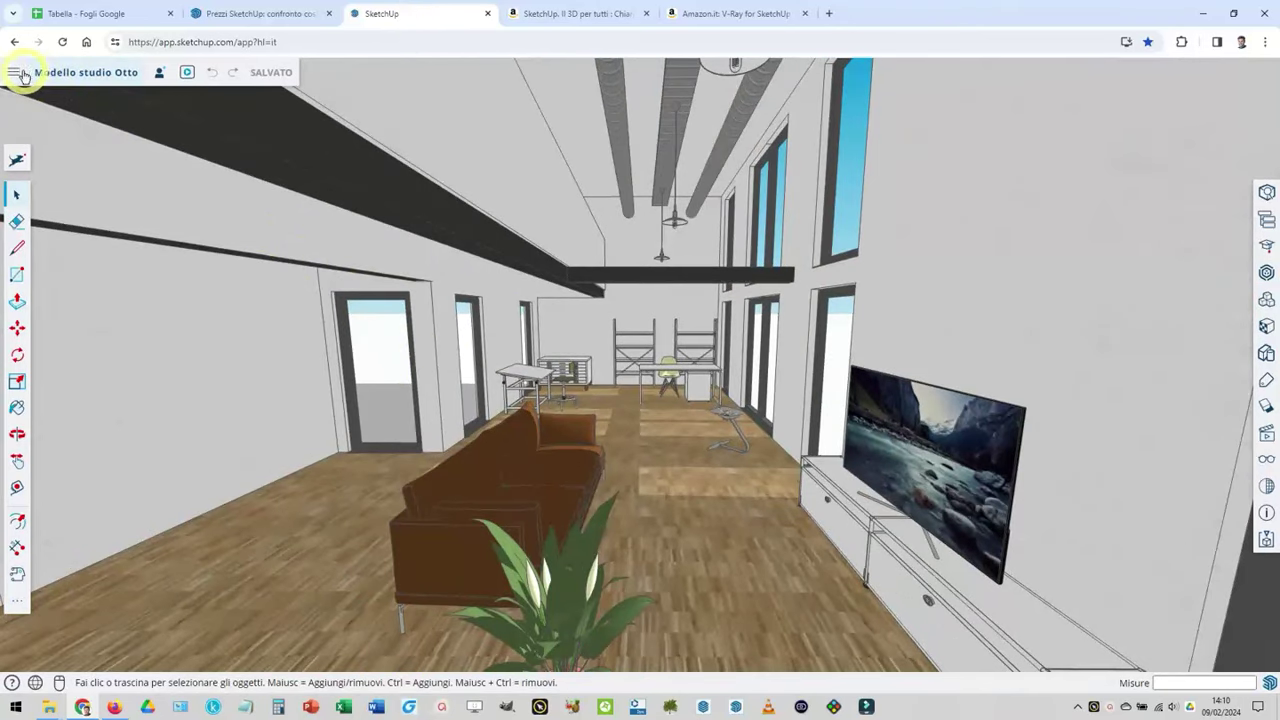
left_click(14, 72)
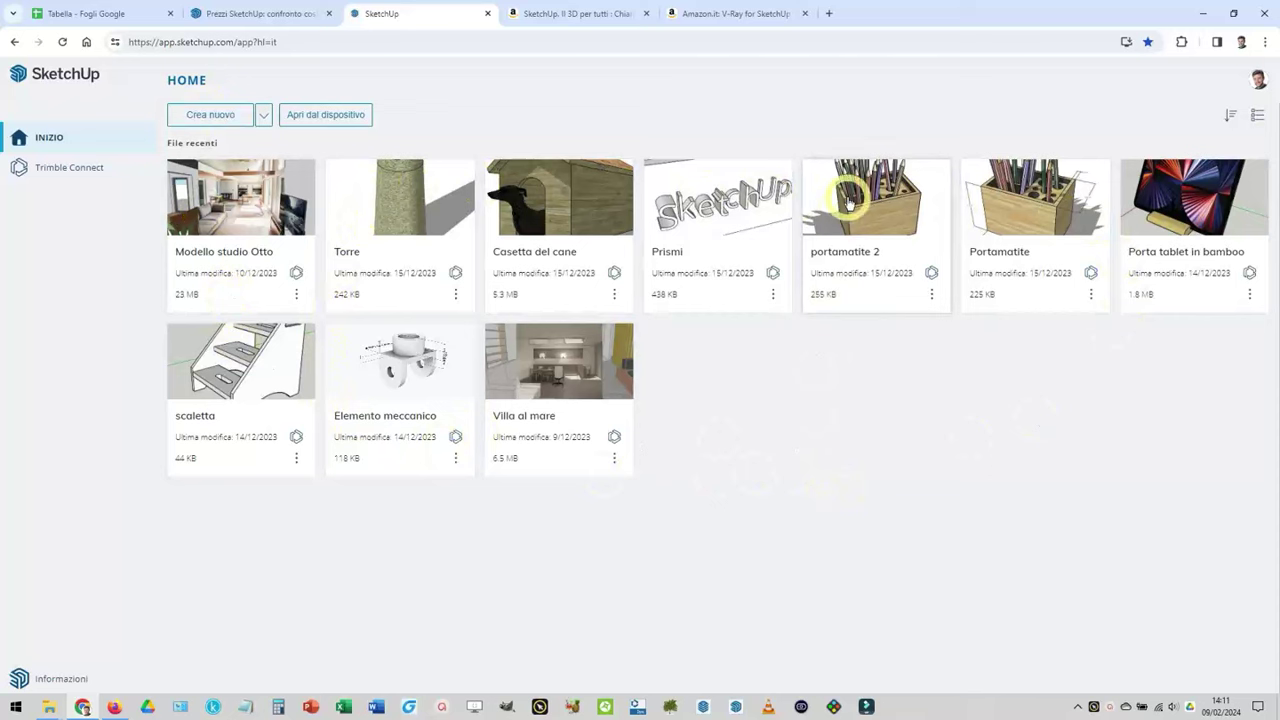
left_click(1033, 207)
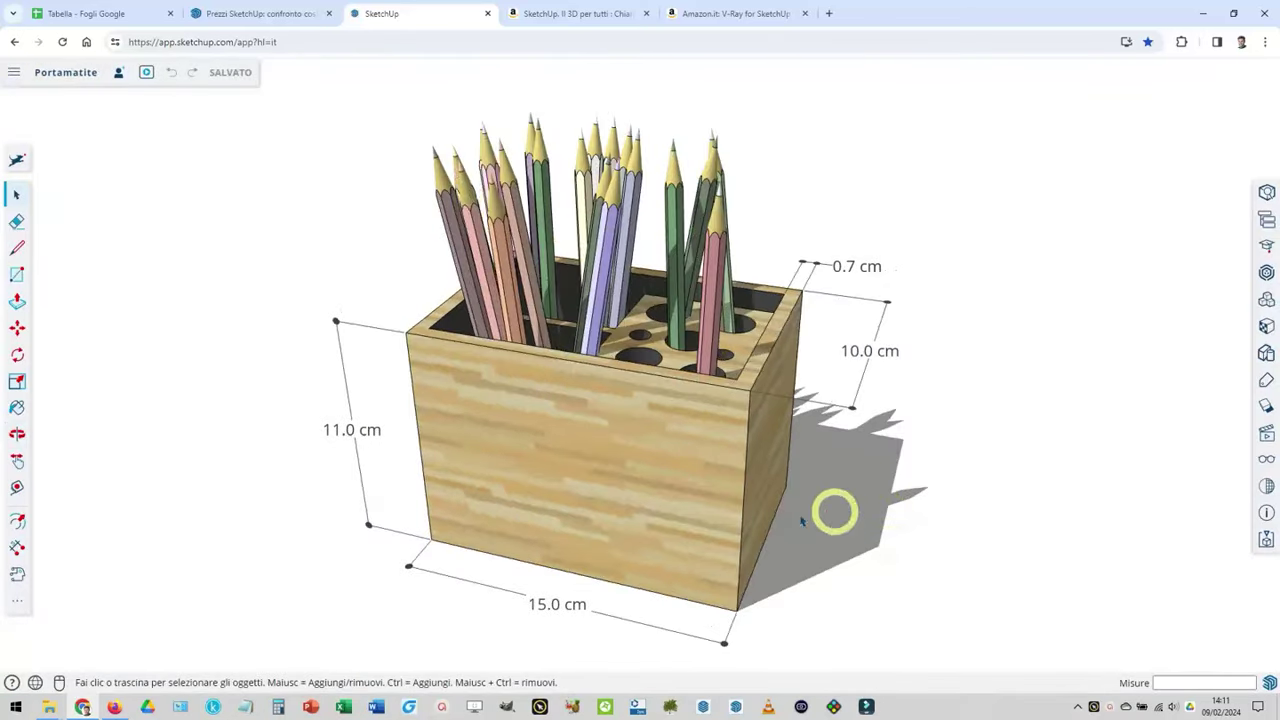
scroll(670, 403, "down", 2)
scroll(672, 407, "down", 2)
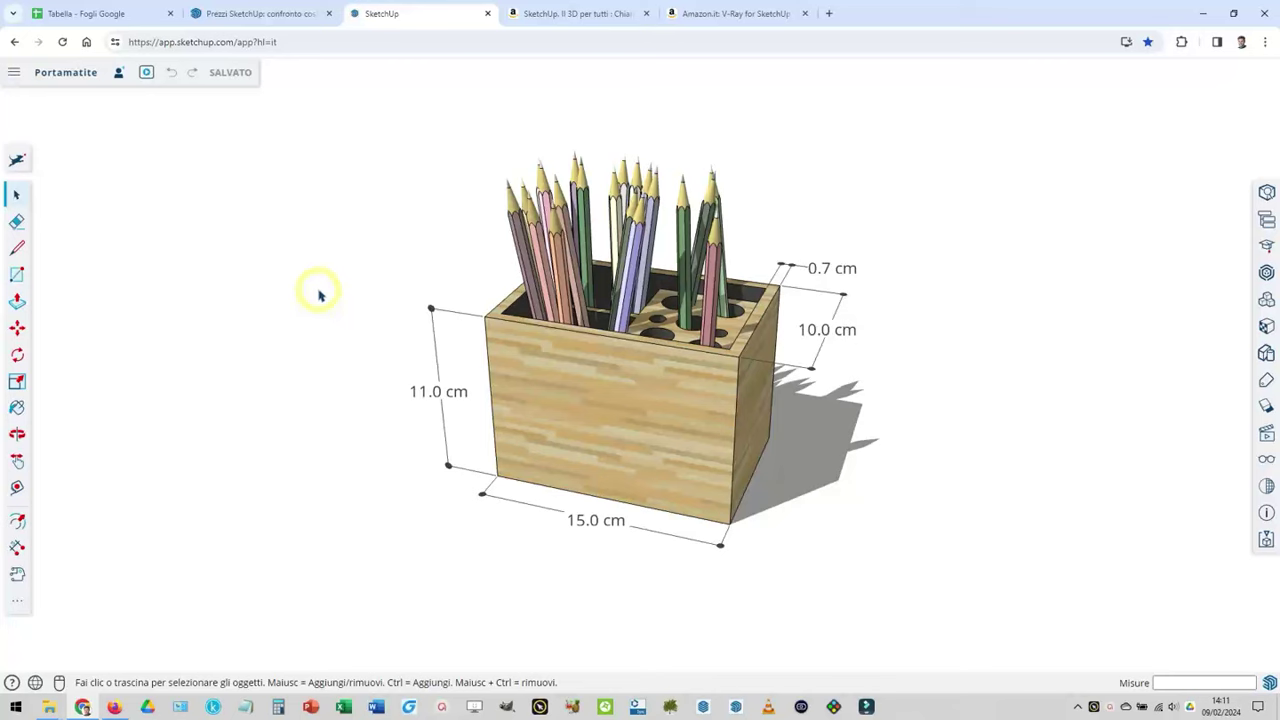
left_click(90, 13)
left_click(13, 258)
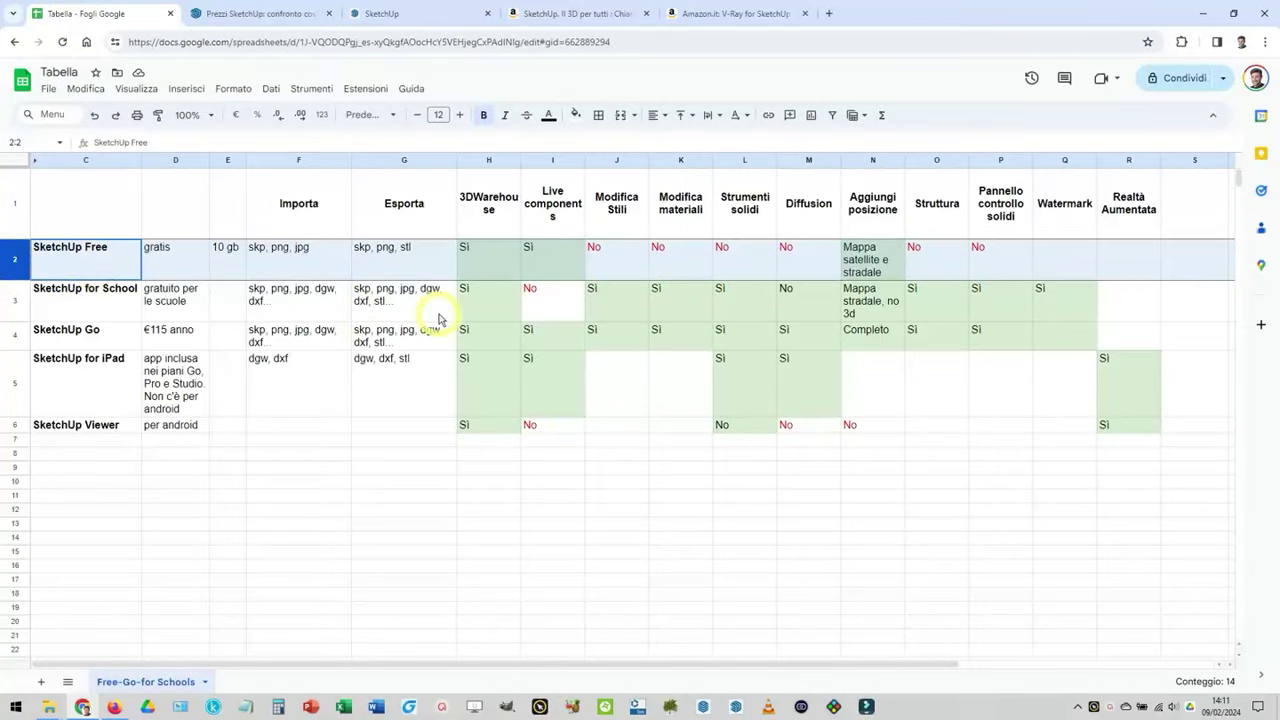
Step: Review the Go and Free rows and the feature columns H to R, ending on column M
left_click(14, 336)
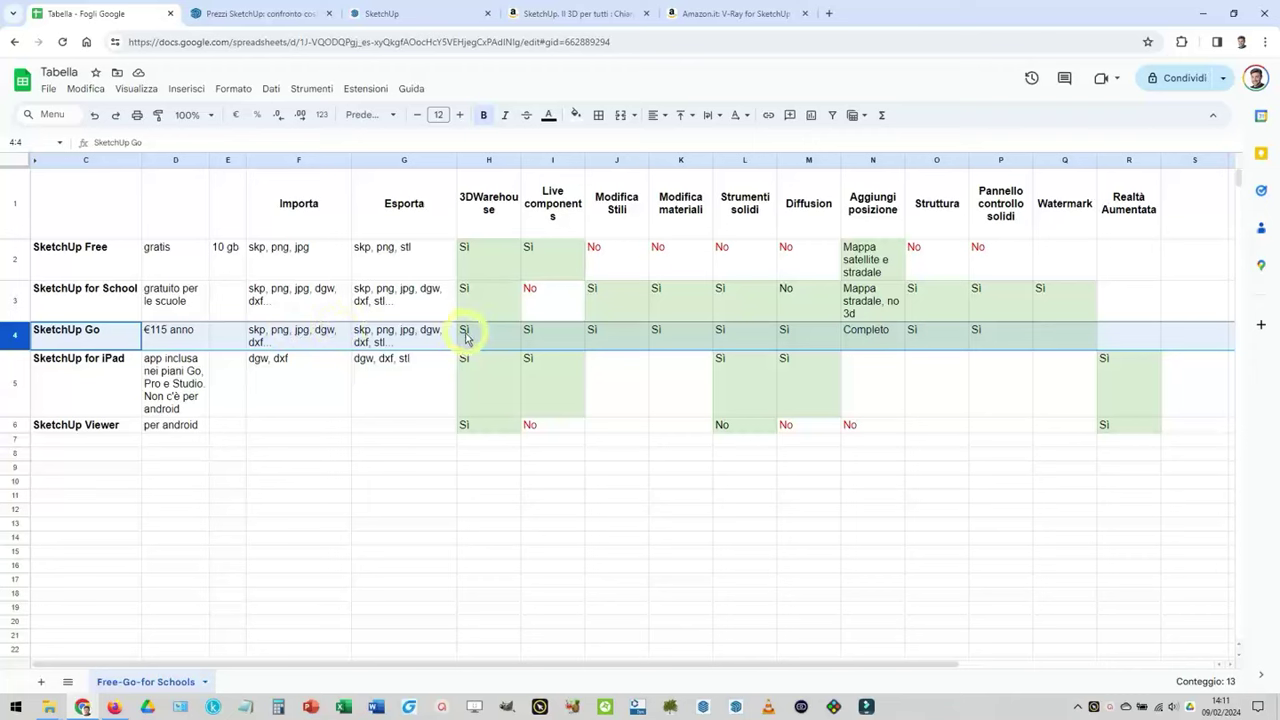
left_click(14, 260)
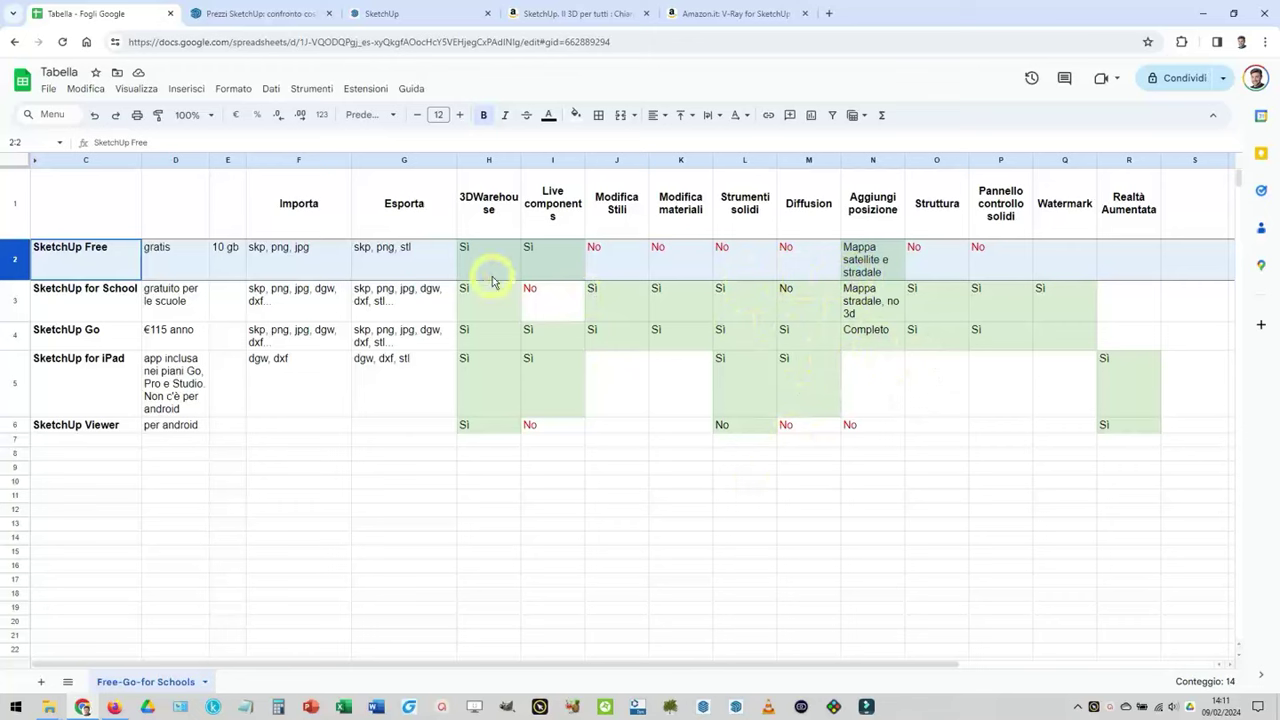
left_click(494, 312)
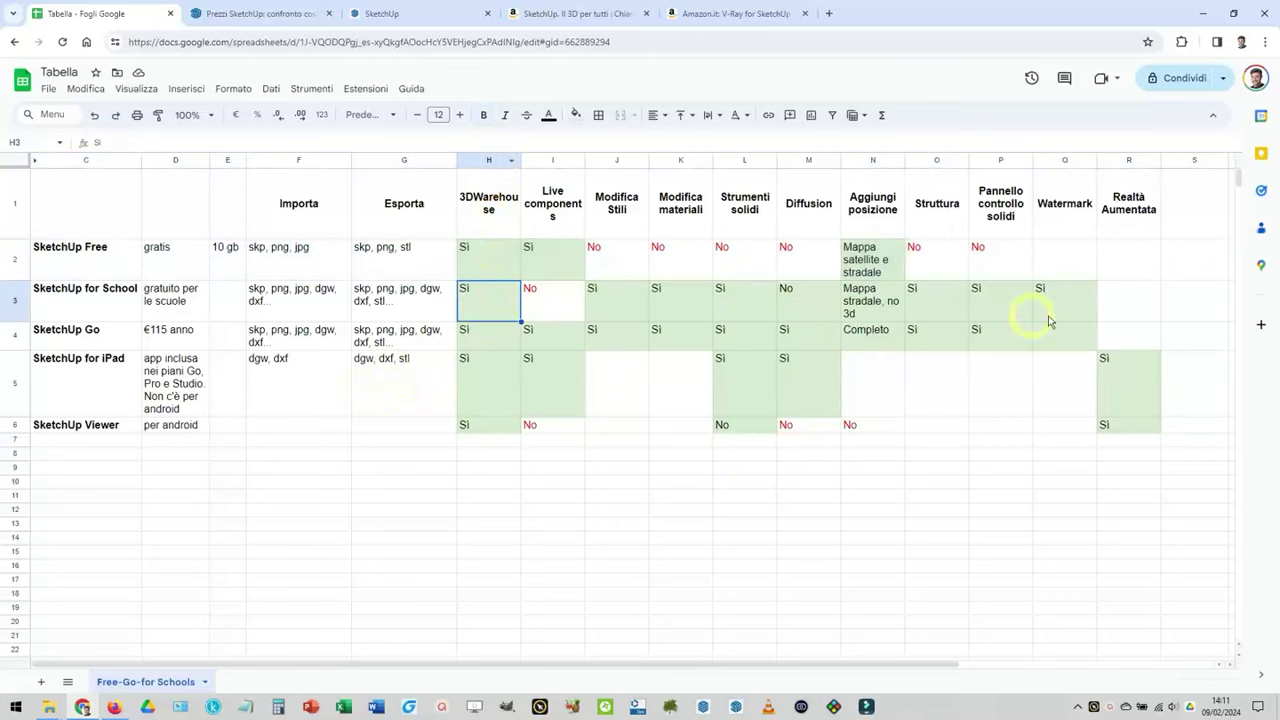
left_click_drag(505, 161, 1133, 152)
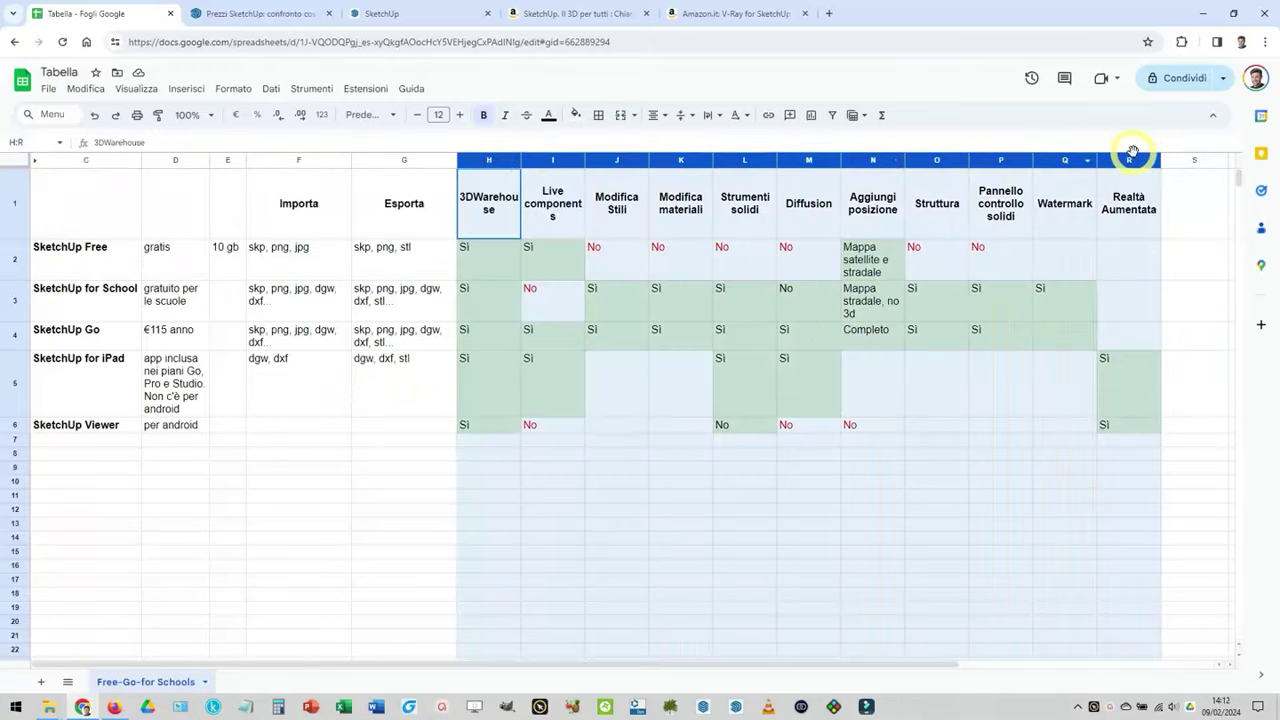
left_click(884, 292)
left_click(808, 160)
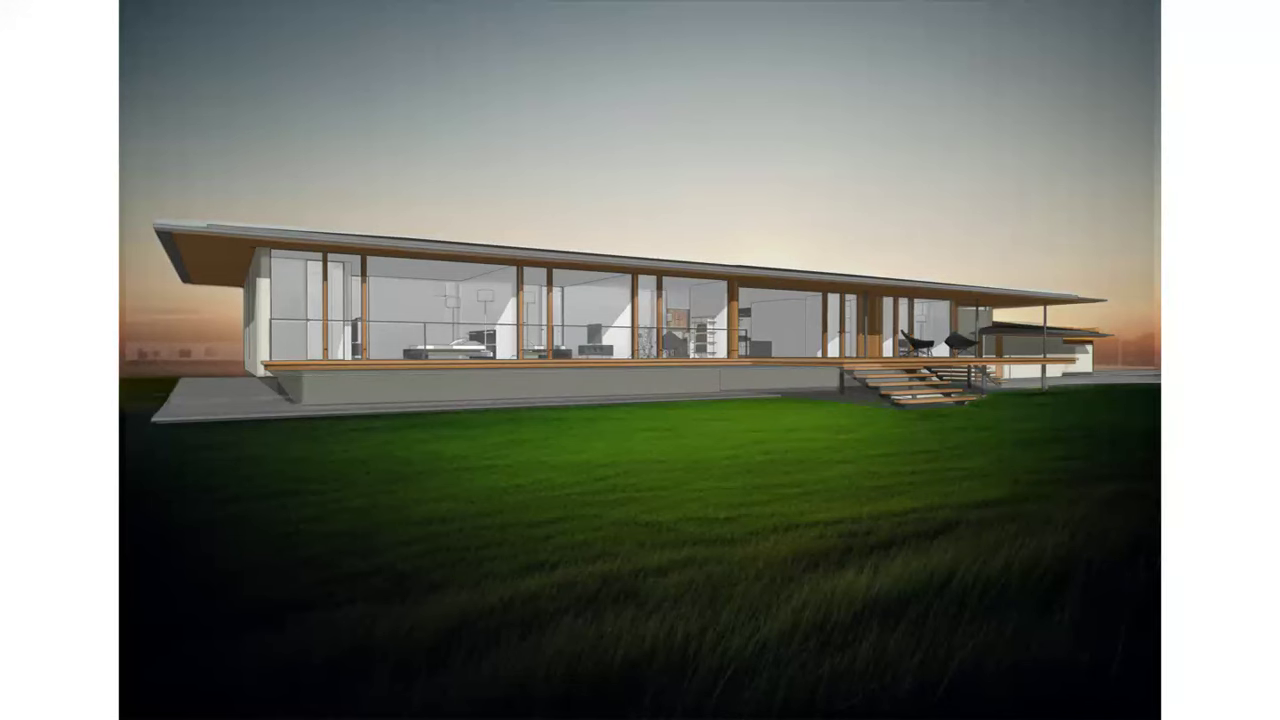
Step: Paint-format the red No style from M2 onto M3 and L6
left_click(158, 114)
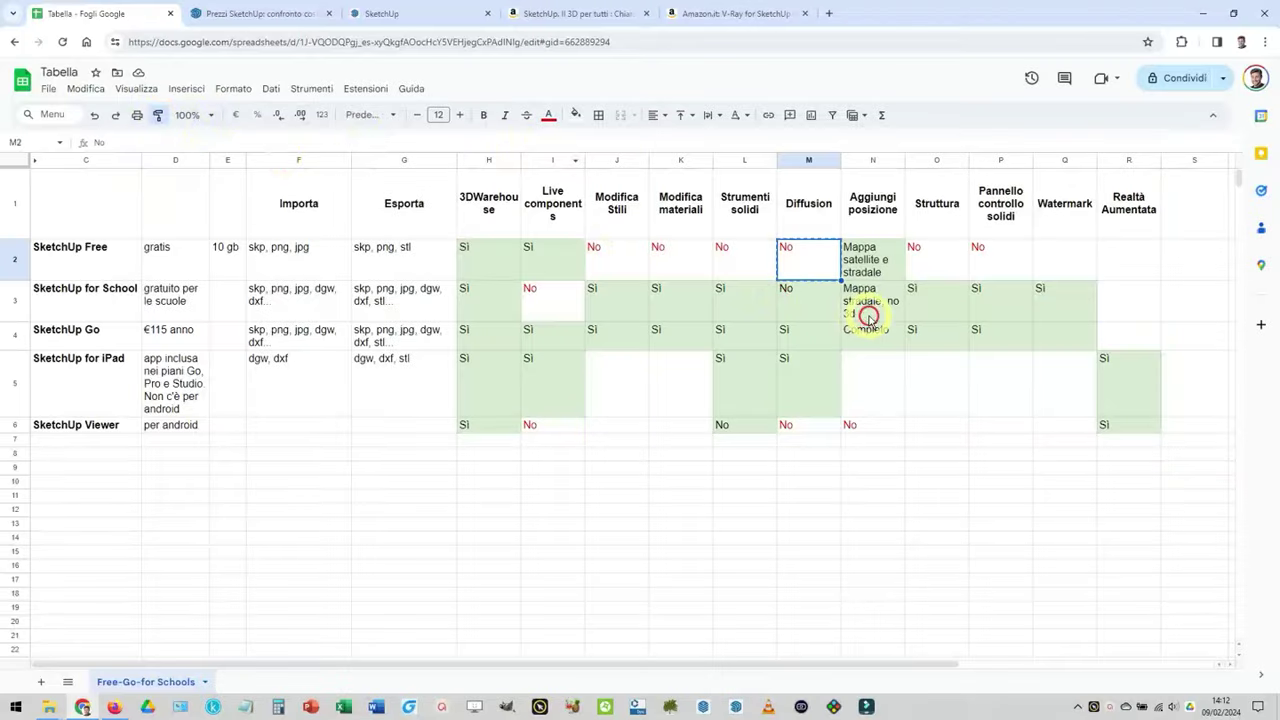
left_click(830, 308)
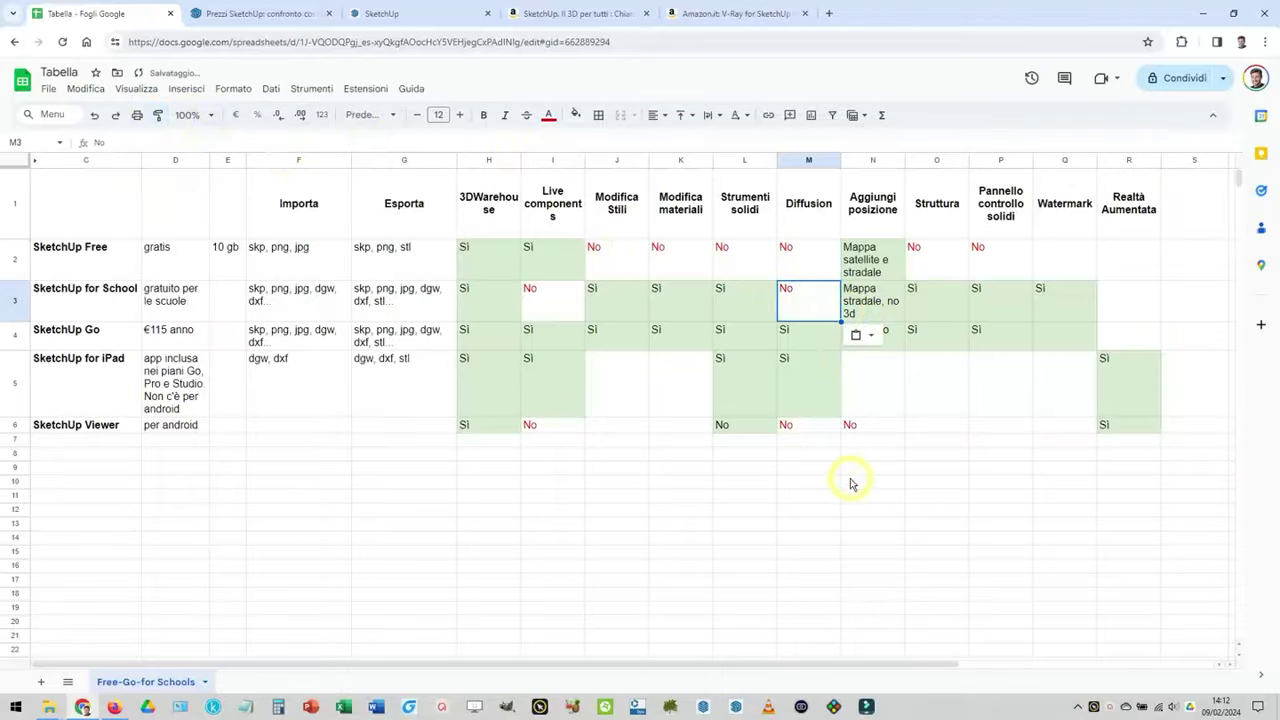
left_click(702, 495)
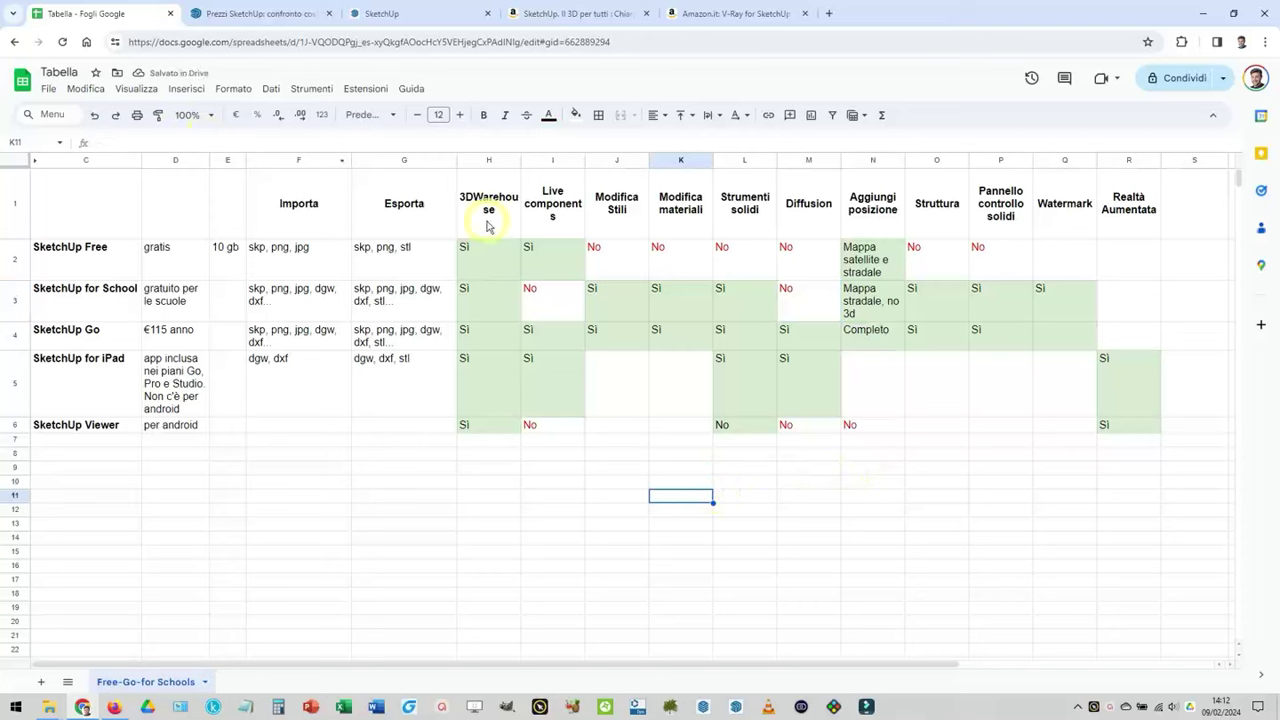
left_click(785, 252)
left_click(158, 114)
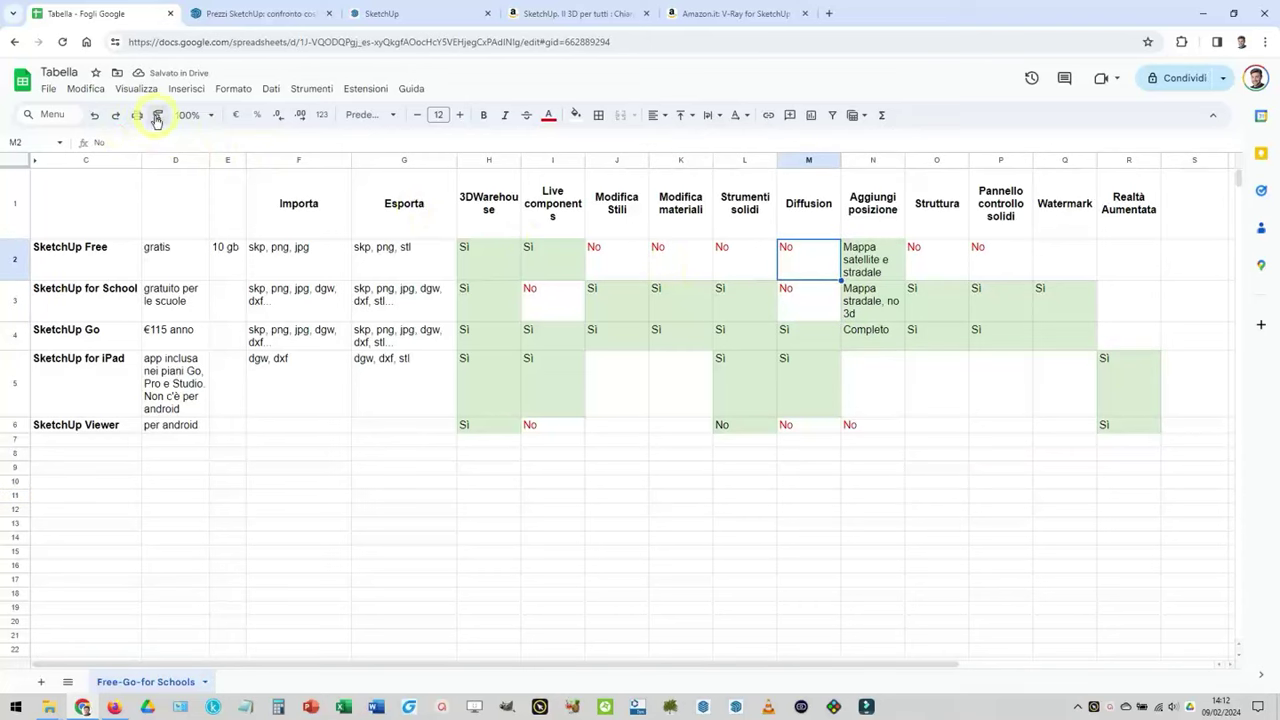
left_click(740, 428)
left_click(165, 456)
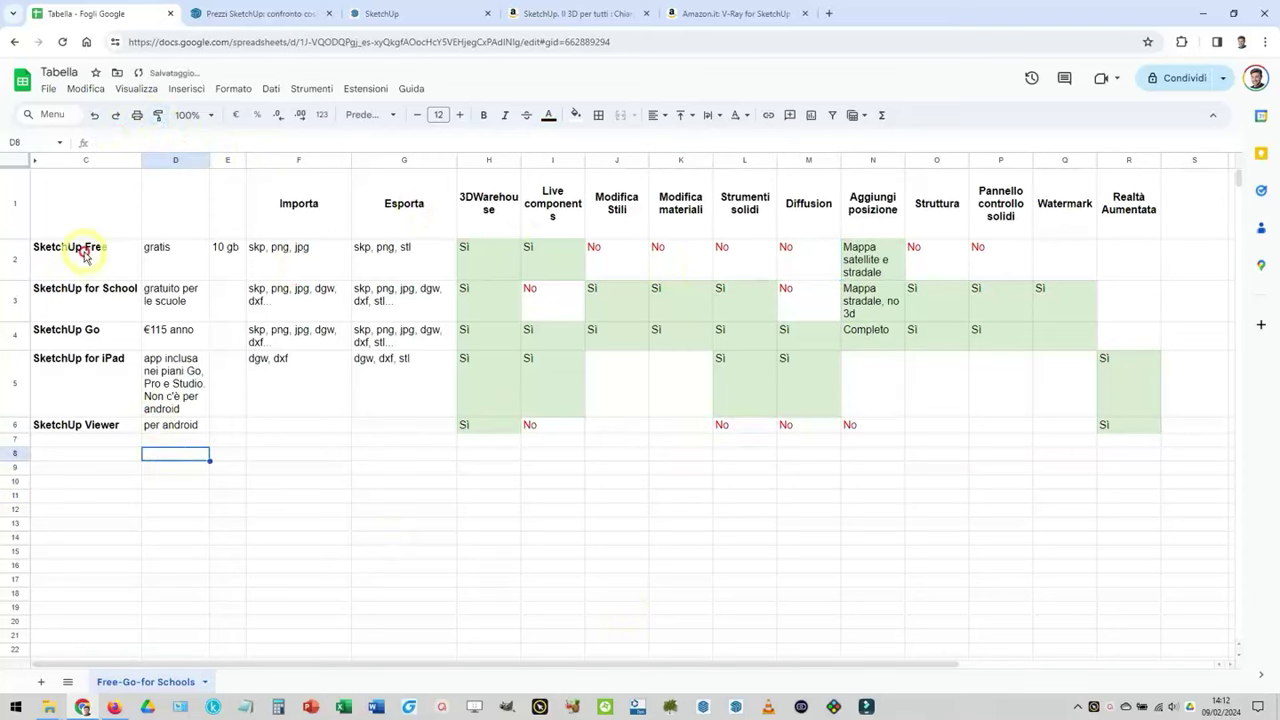
left_click(85, 252)
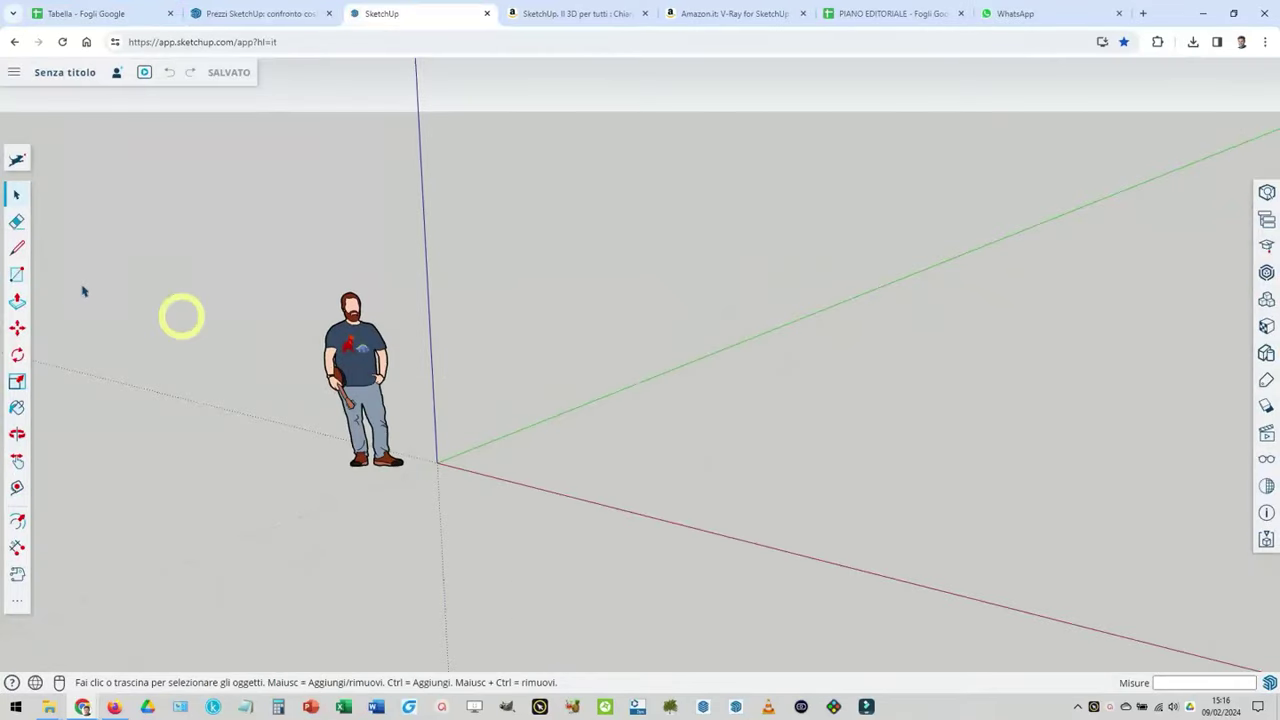
Step: Draw a rectangle on the ground and push/pull it up into a box
left_click(17, 274)
left_click_drag(487, 466, 846, 446)
left_click(17, 304)
left_click_drag(606, 337, 629, 237)
Step: Cut a rectangular opening through the box's front face and orbit to inspect it
key("r")
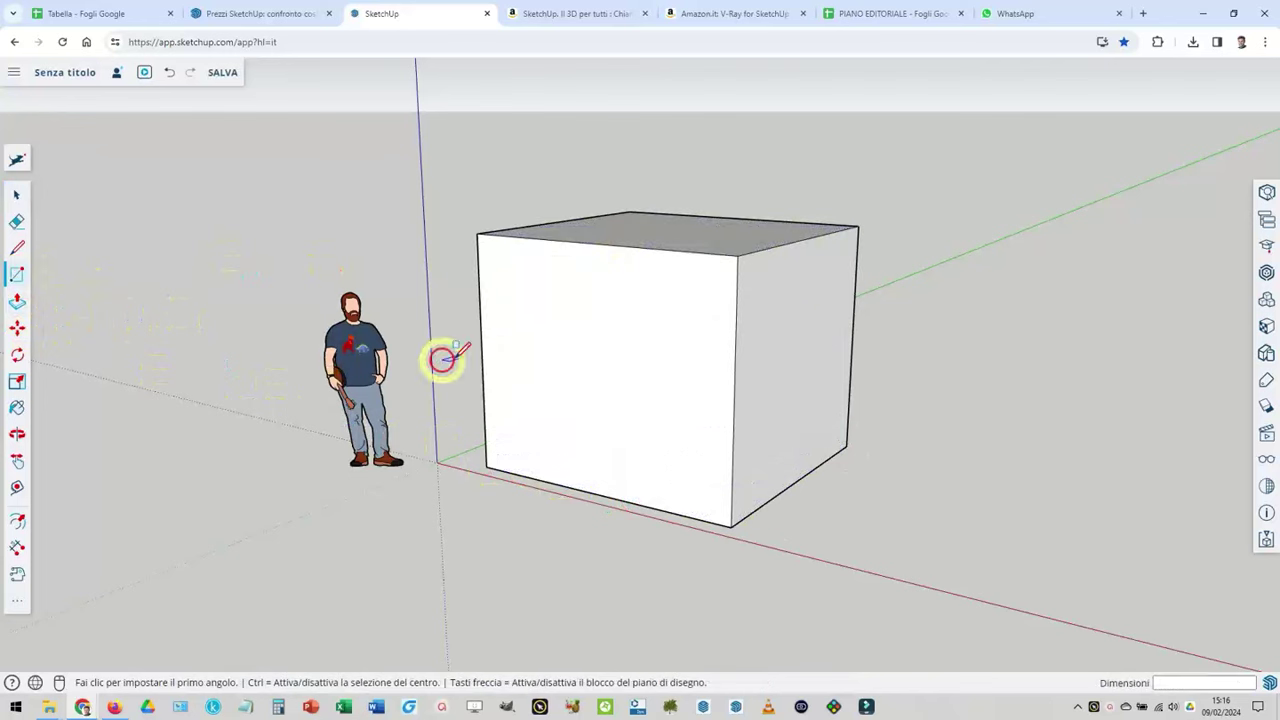
left_click(523, 291)
left_click(661, 436)
left_click(17, 300)
left_click_drag(590, 360, 866, 346)
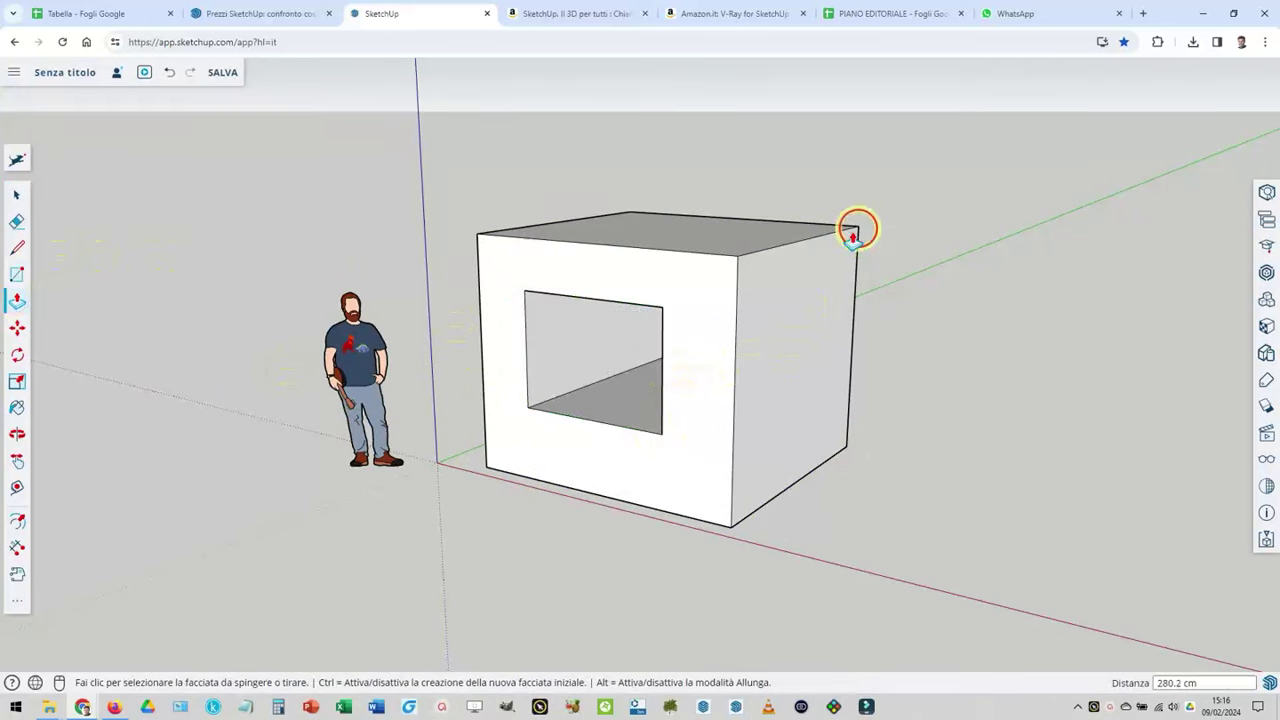
middle_click_drag(857, 229, 706, 316)
key("space")
left_click(757, 380)
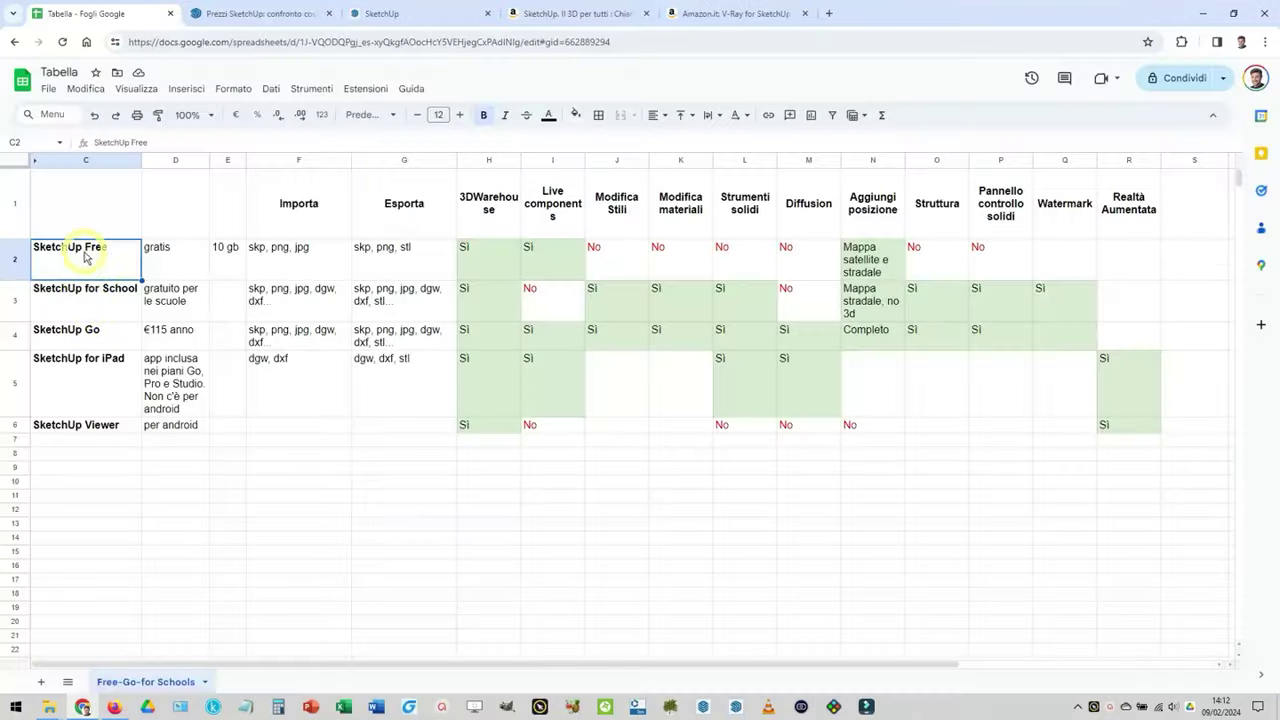
left_click(86, 300)
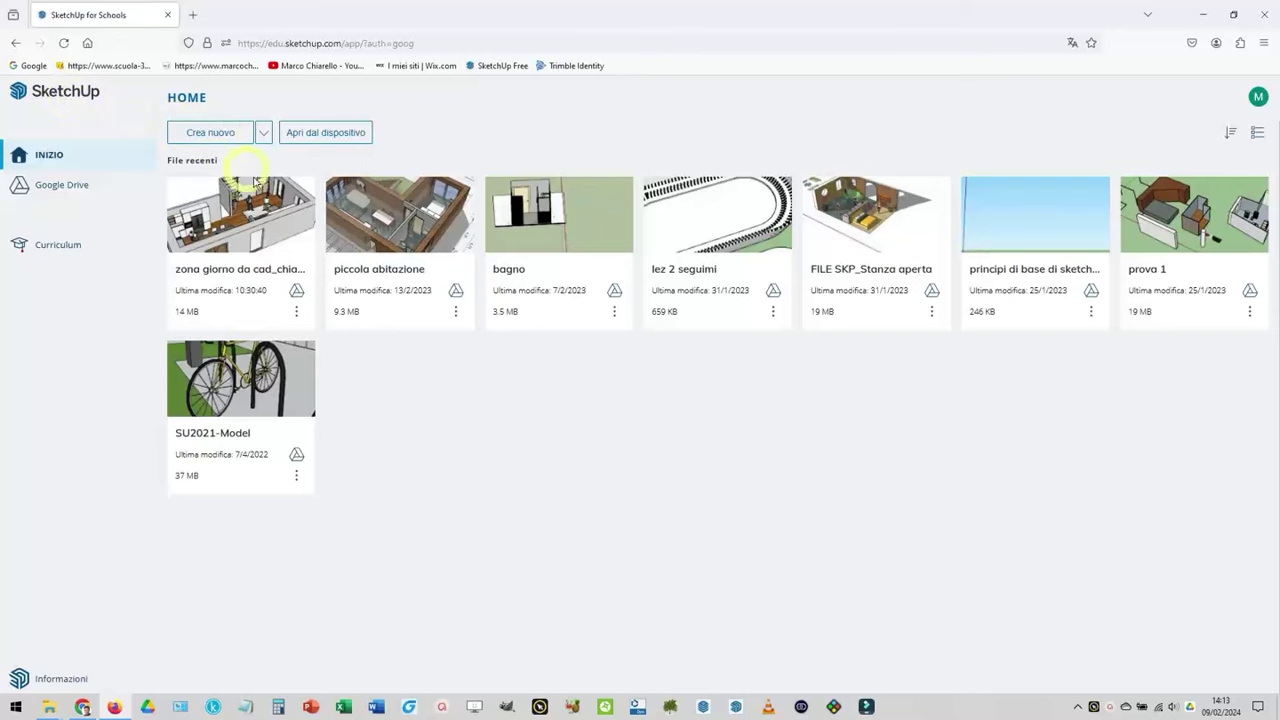
Step: Open the recent 'zona giorno da cad_chiarello_aula' model and orbit it slightly
left_click(271, 203)
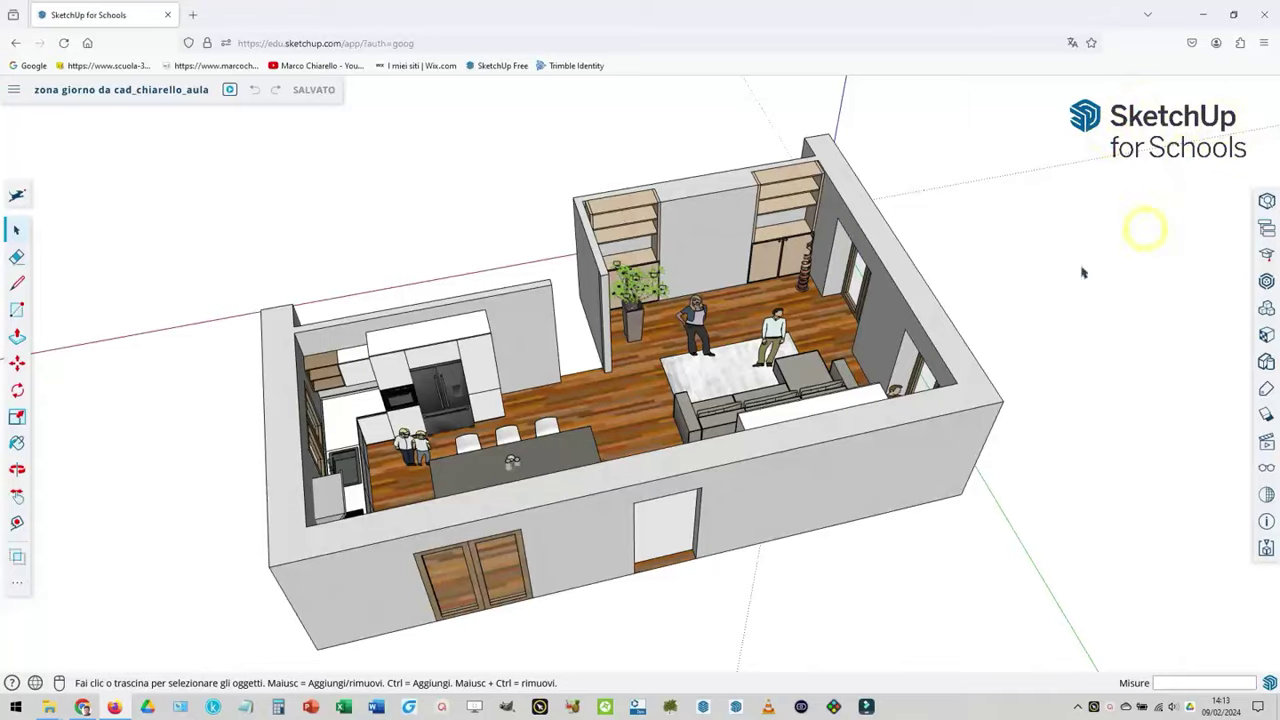
mouse_move(1143, 223)
middle_mouse_down()
mouse_move(673, 315)
mouse_move(720, 340)
middle_mouse_up()
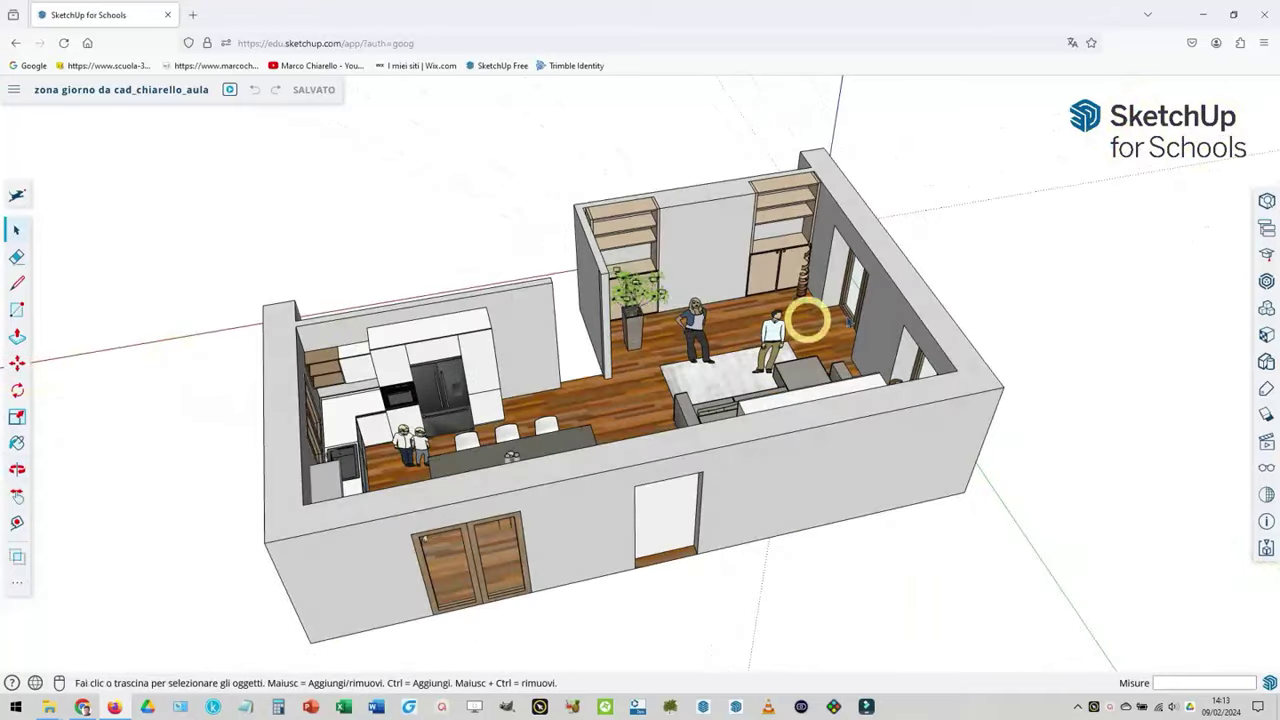
Step: Select the whole table C2:R6, then the School, iPad and Go rows in turn
left_click(82, 707)
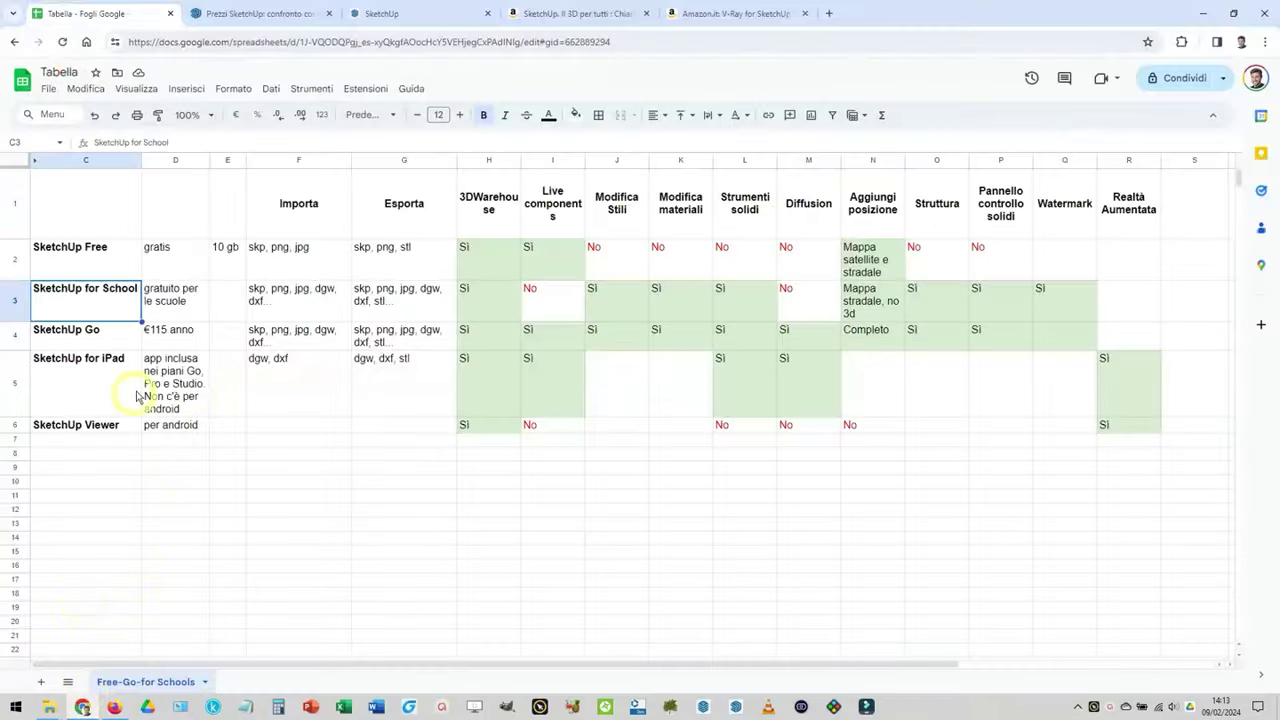
left_click(7, 292)
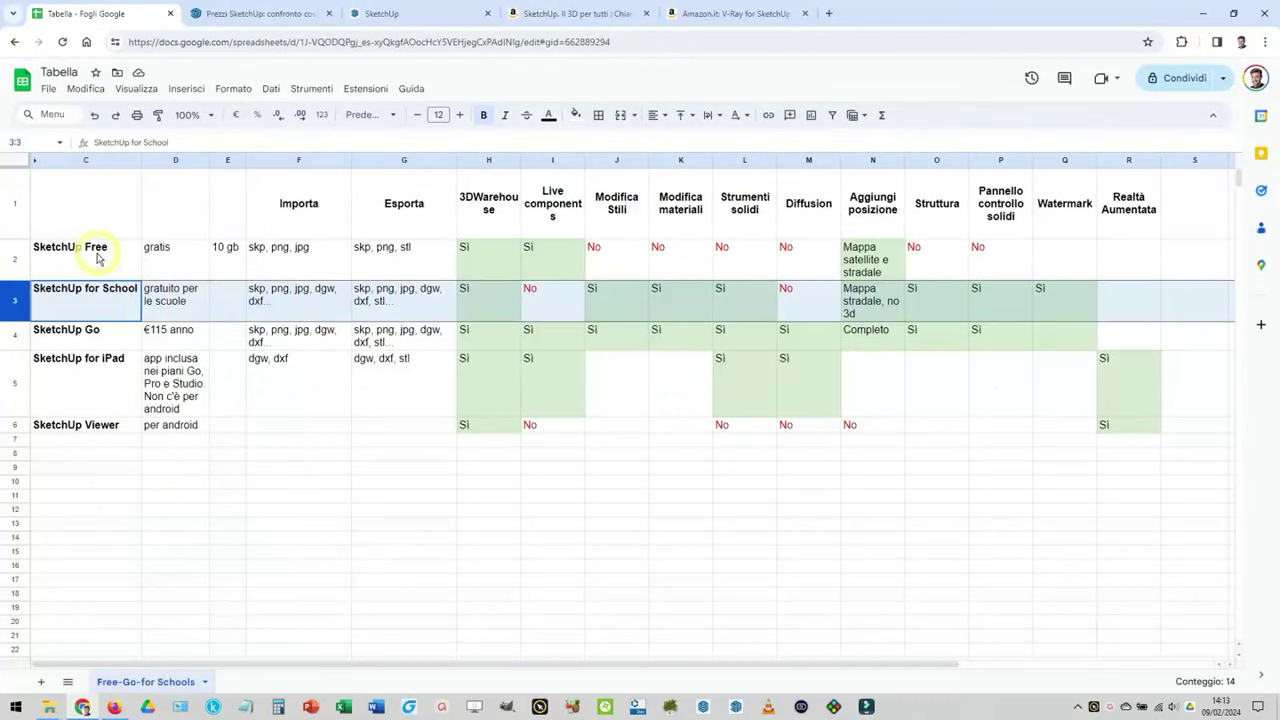
left_click_drag(100, 250, 1127, 425)
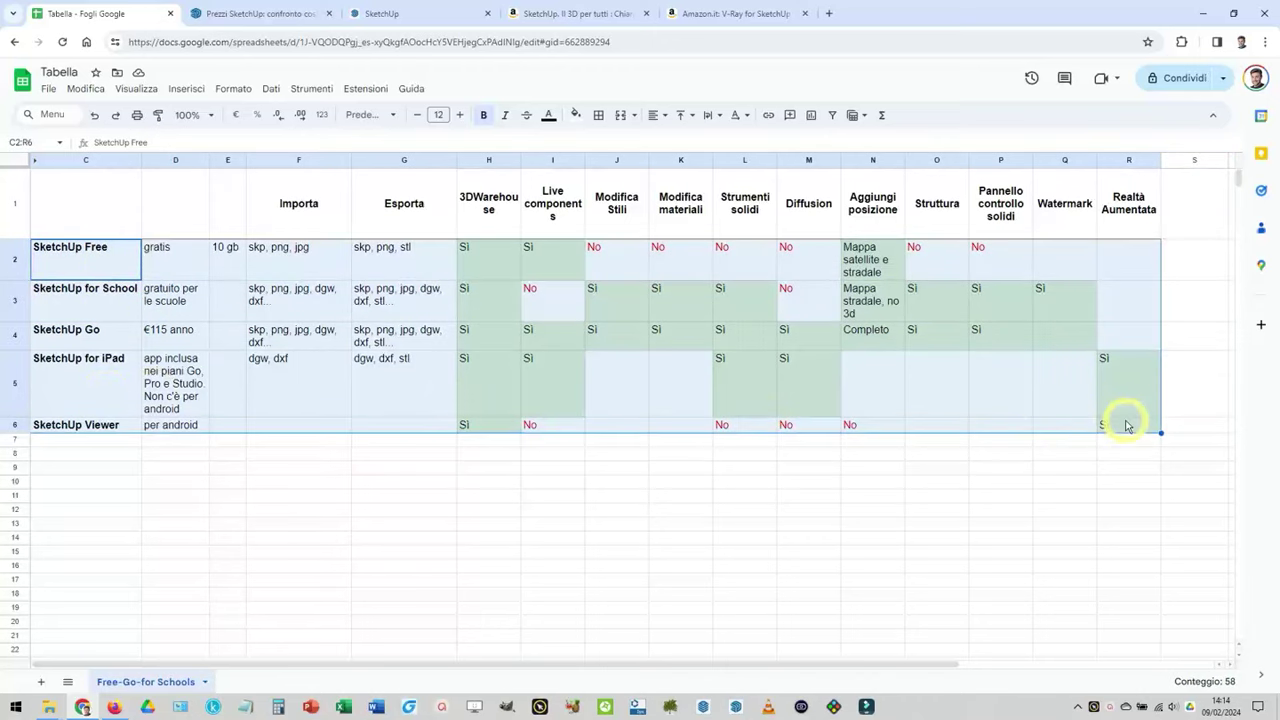
left_click(19, 378)
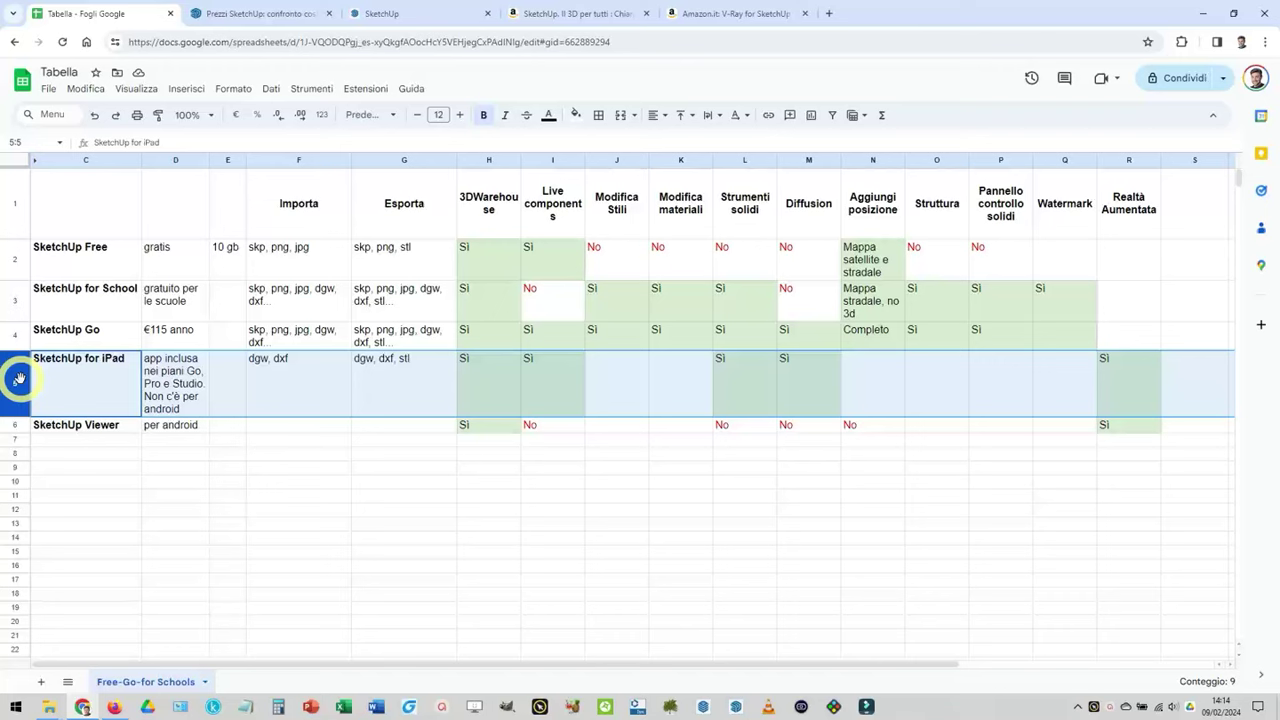
left_click(17, 334)
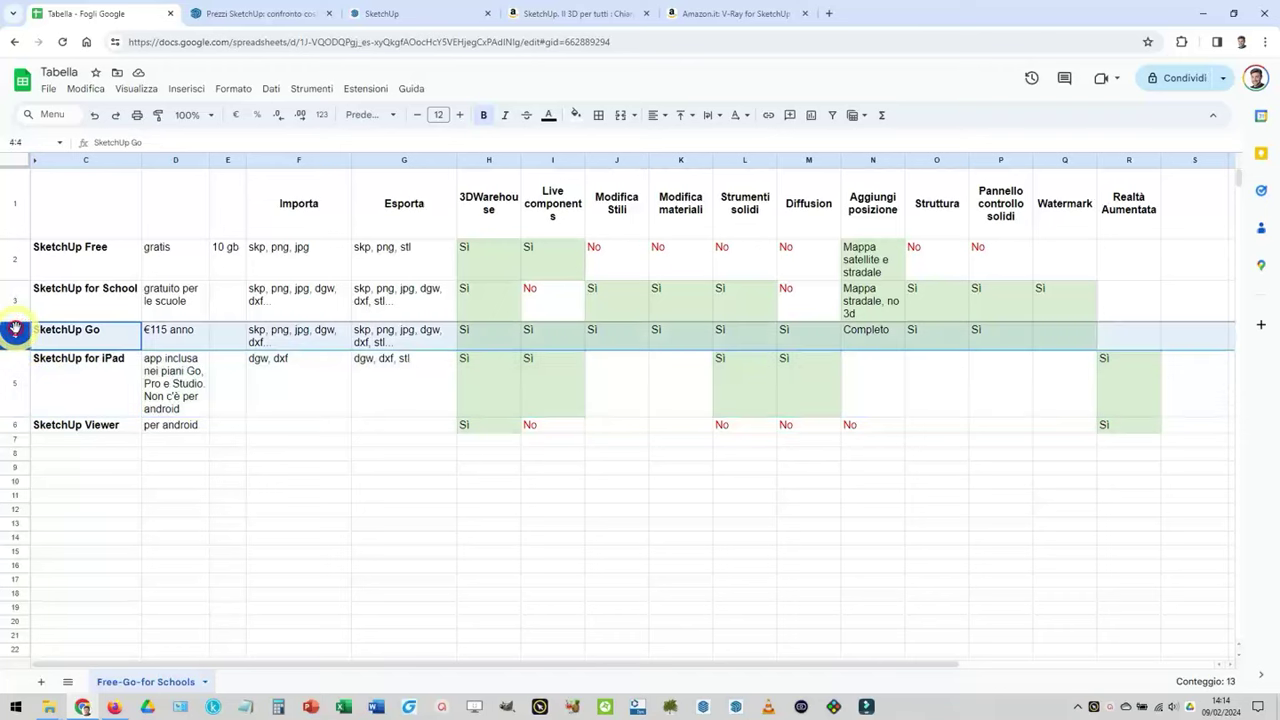
left_click(8, 296)
left_click(11, 334)
Step: On the pricing page, highlight SketchUp Go's €115 / anno price and its column heading
left_click(250, 13)
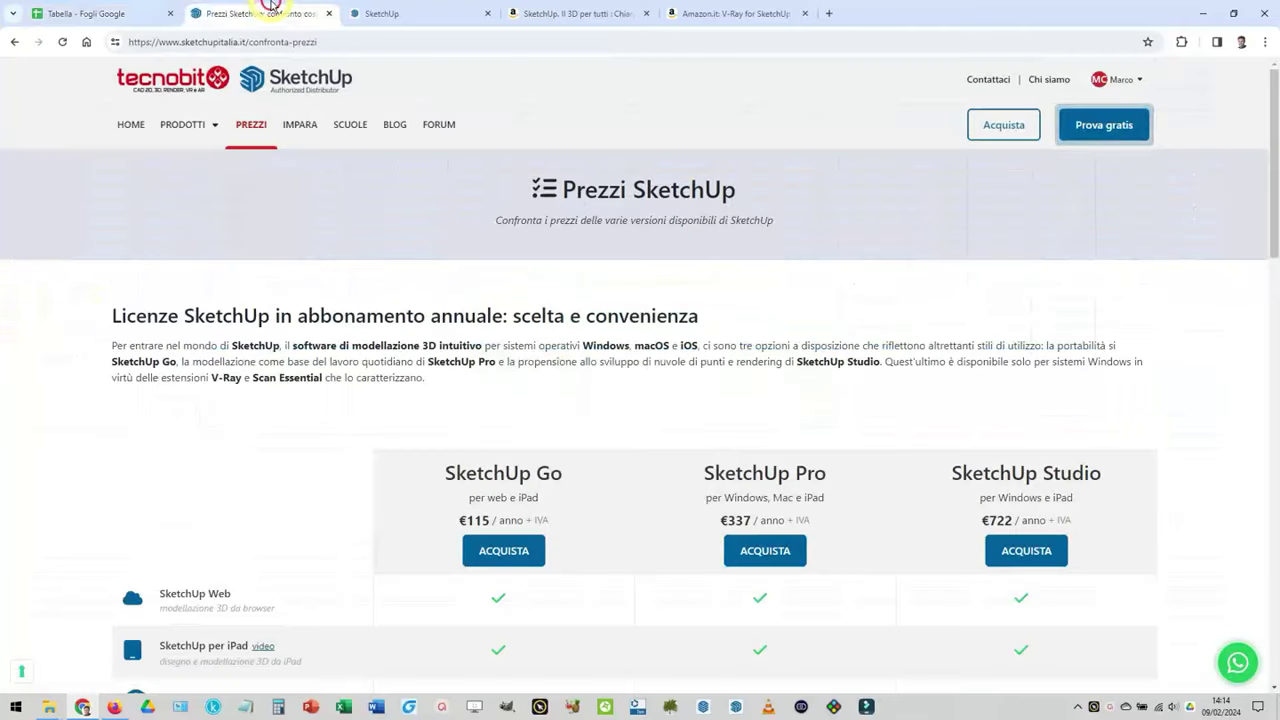
left_click_drag(463, 520, 548, 518)
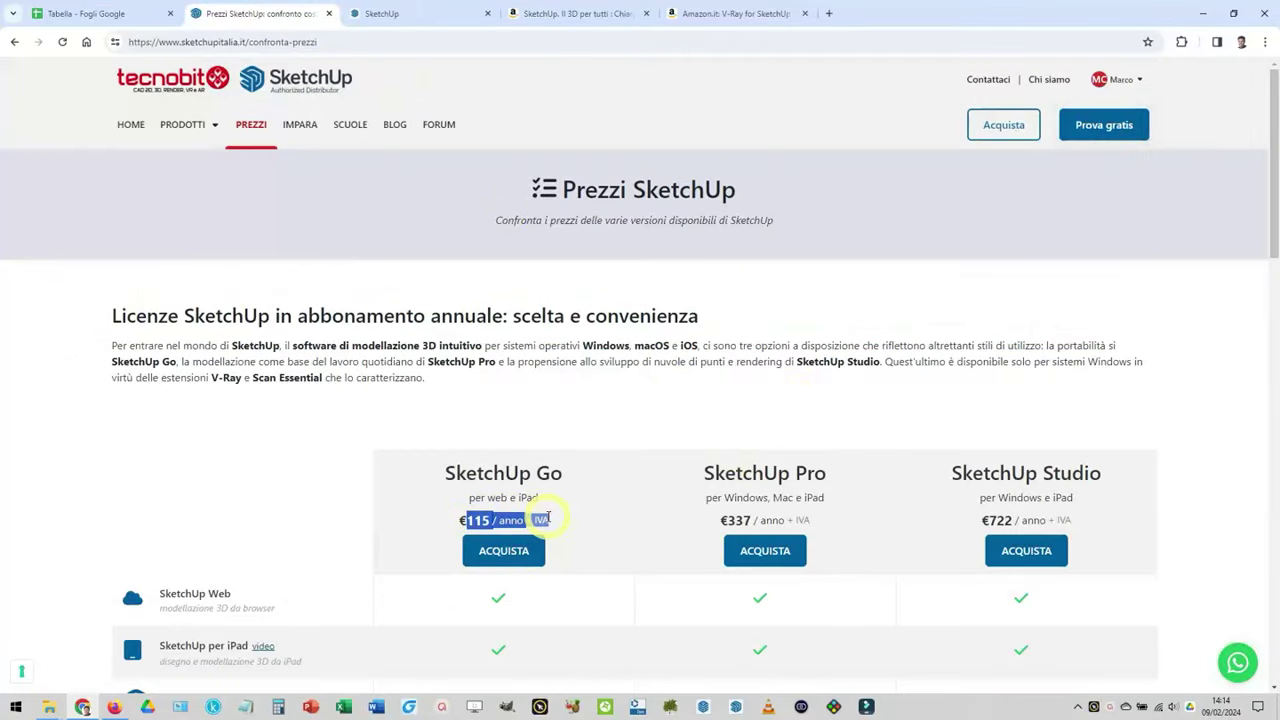
left_click(509, 496)
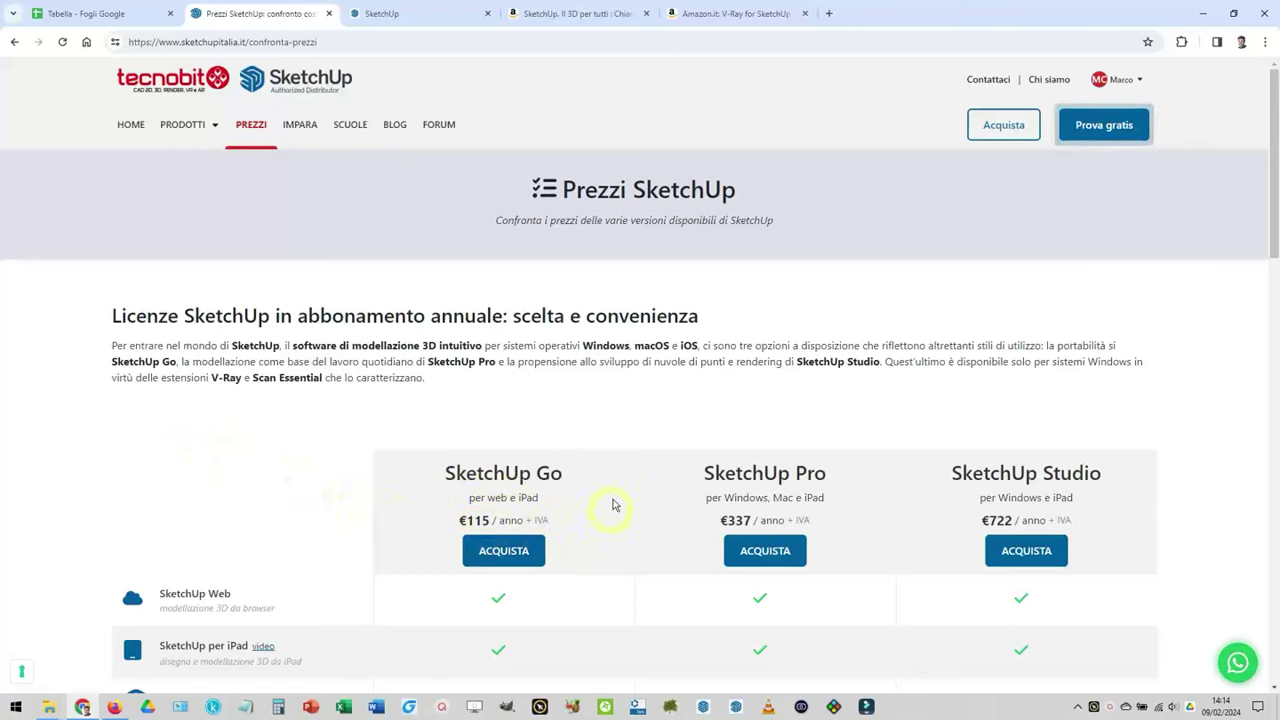
scroll(634, 455, "down", 3)
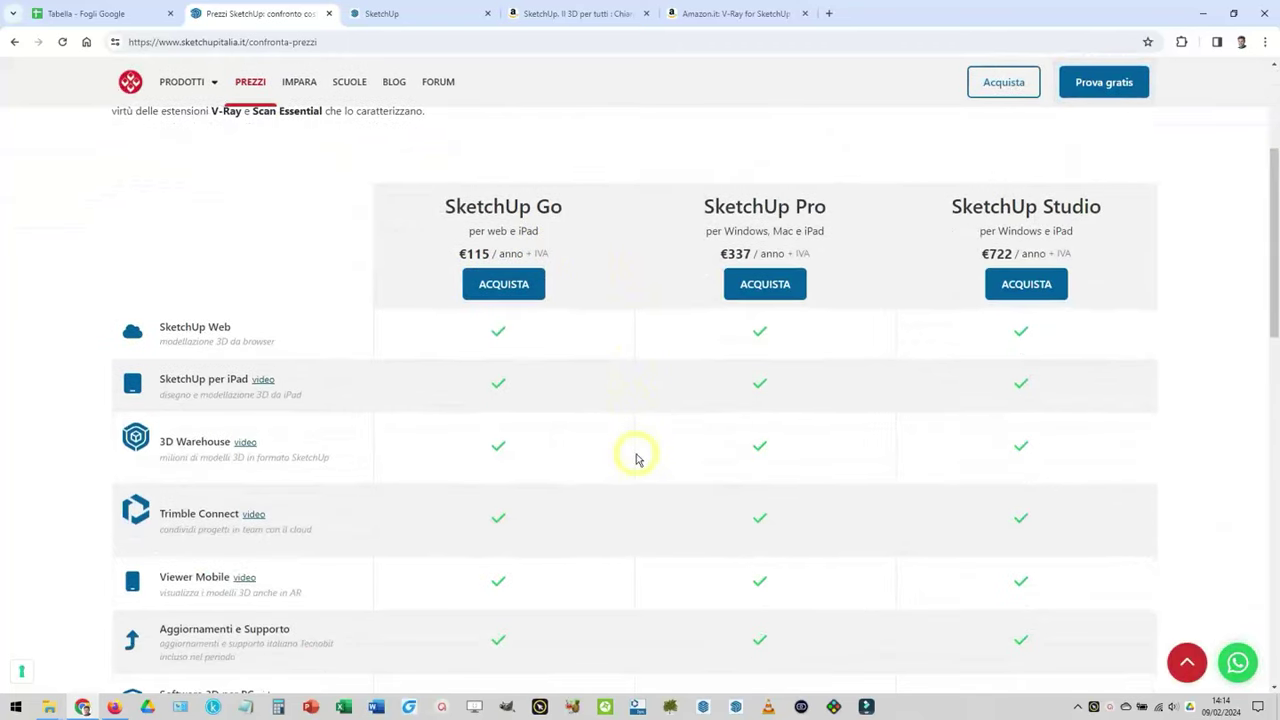
left_click_drag(445, 206, 563, 207)
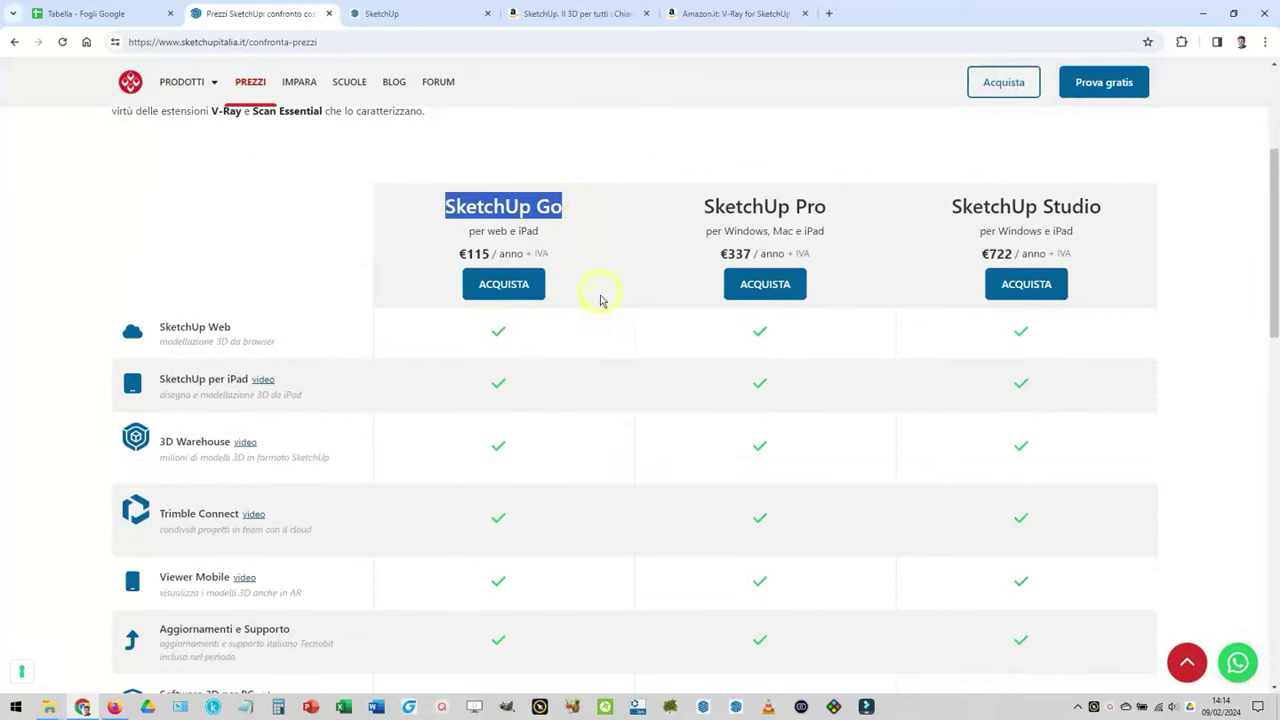
left_click(534, 317)
Step: Scroll through the feature list reviewing SketchUp Go's inclusions, then return to Tabella
scroll(641, 505, "down", 2)
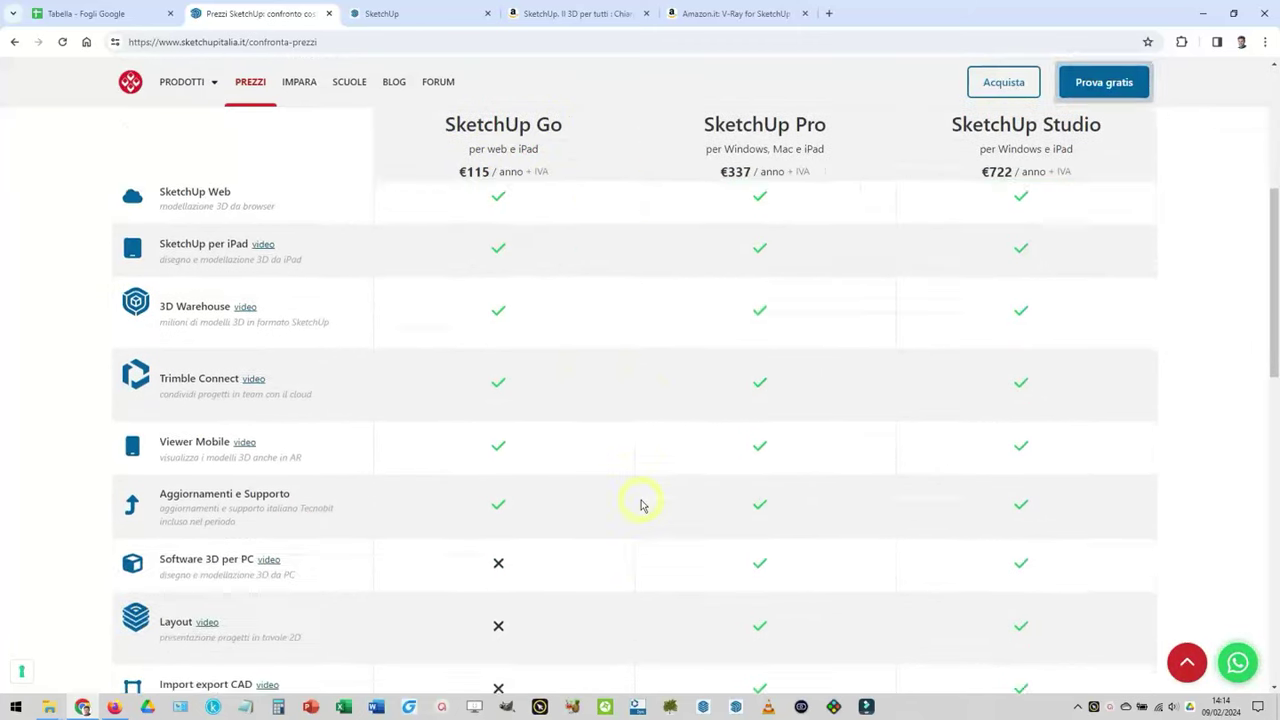
scroll(641, 505, "down", 3)
scroll(641, 505, "down", 2)
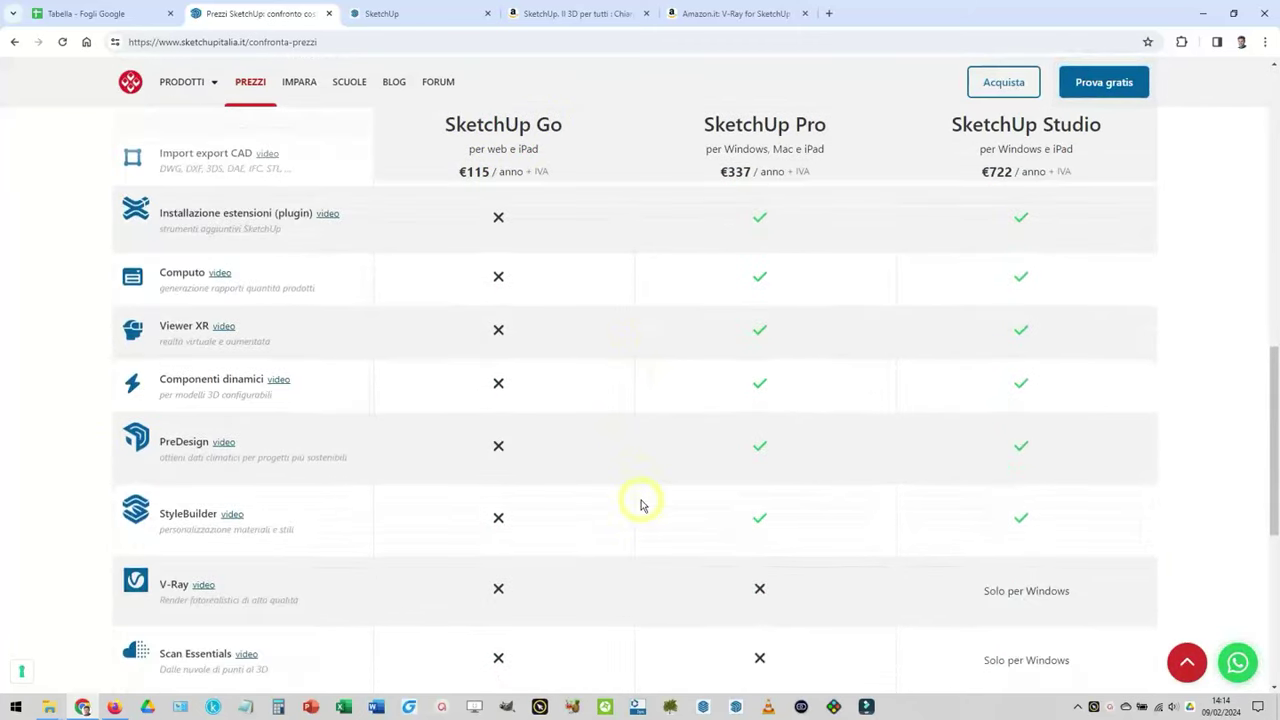
scroll(641, 505, "down", 2)
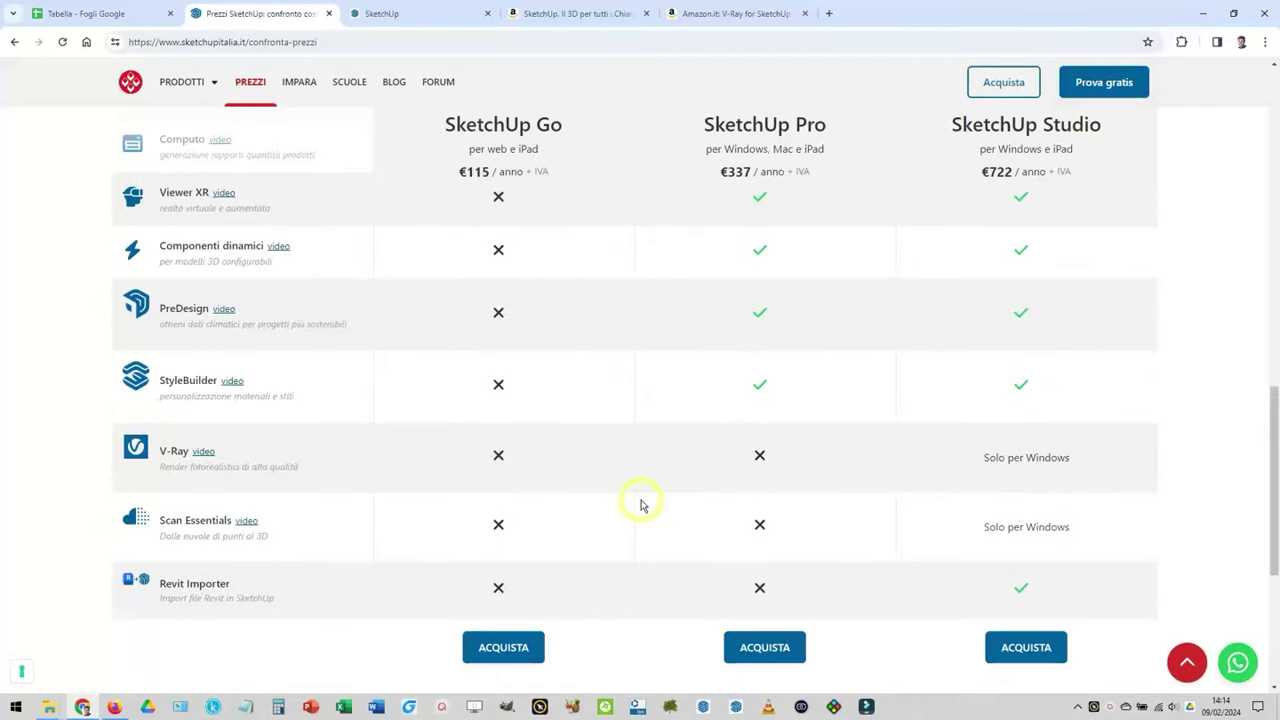
scroll(641, 505, "up", 1)
scroll(641, 505, "up", 2)
scroll(641, 505, "up", 2)
scroll(641, 505, "up", 2)
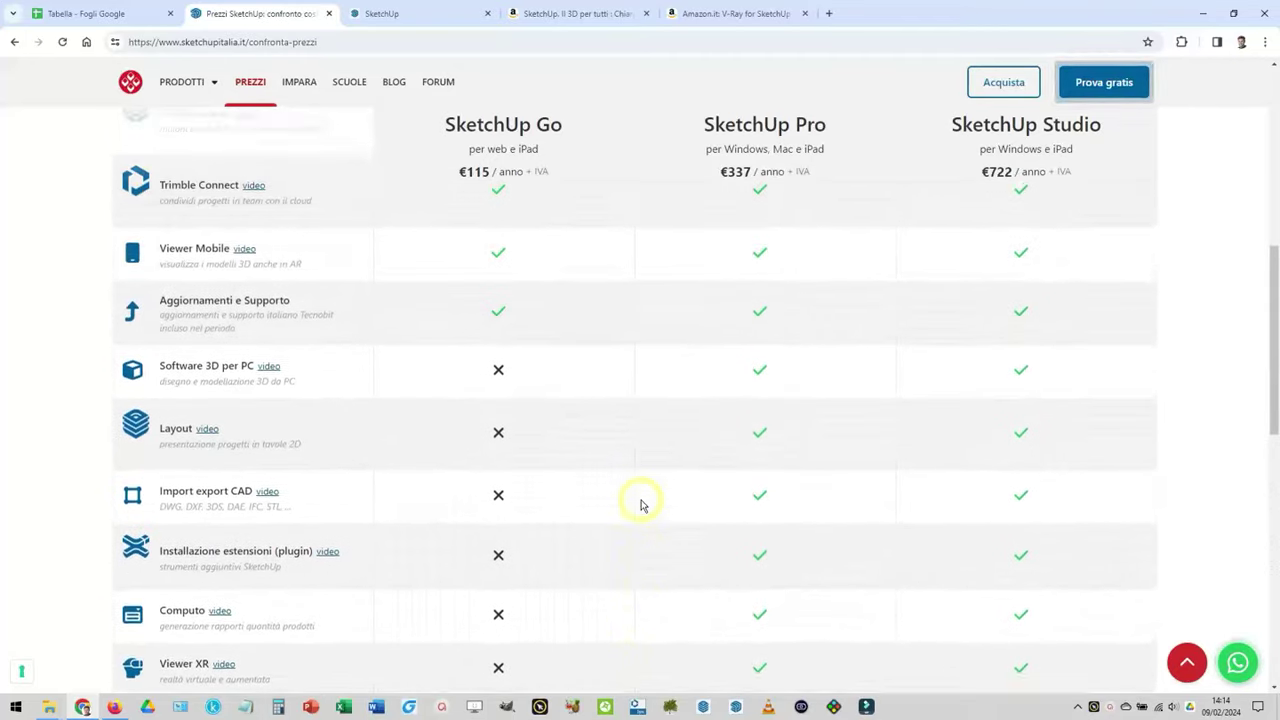
scroll(641, 505, "up", 2)
scroll(641, 505, "up", 3)
scroll(641, 505, "up", 2)
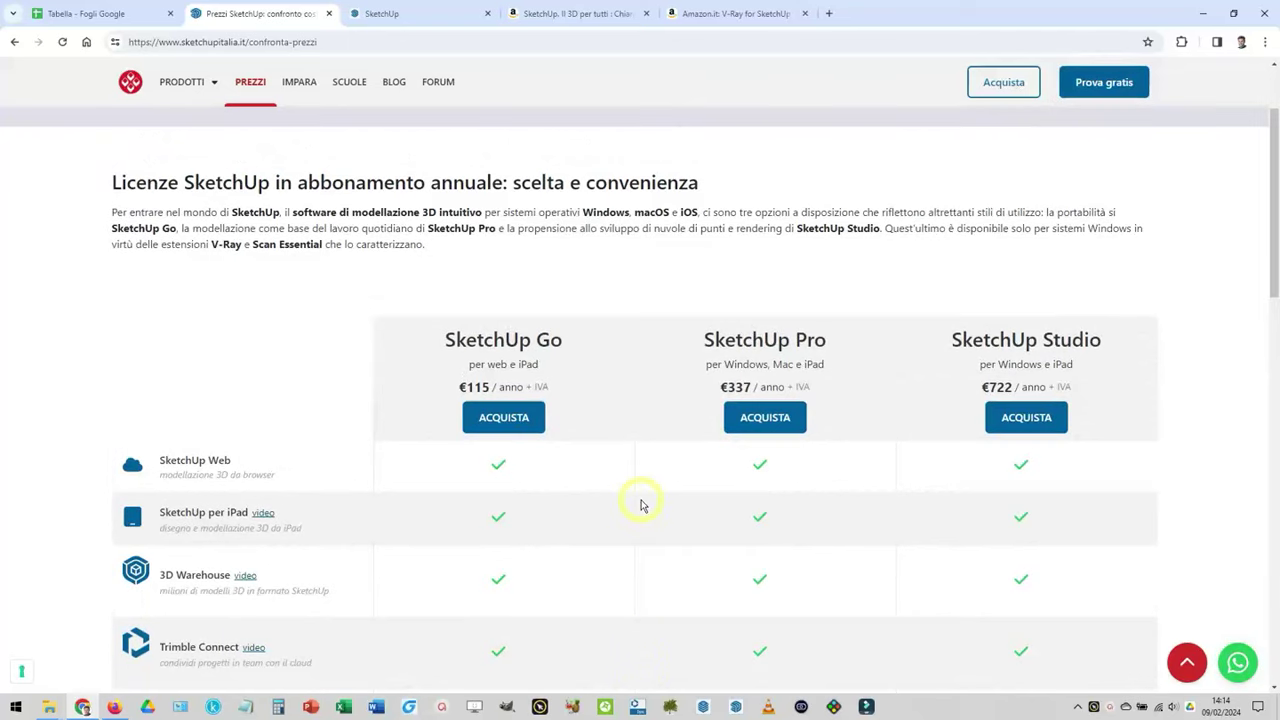
scroll(641, 505, "up", 2)
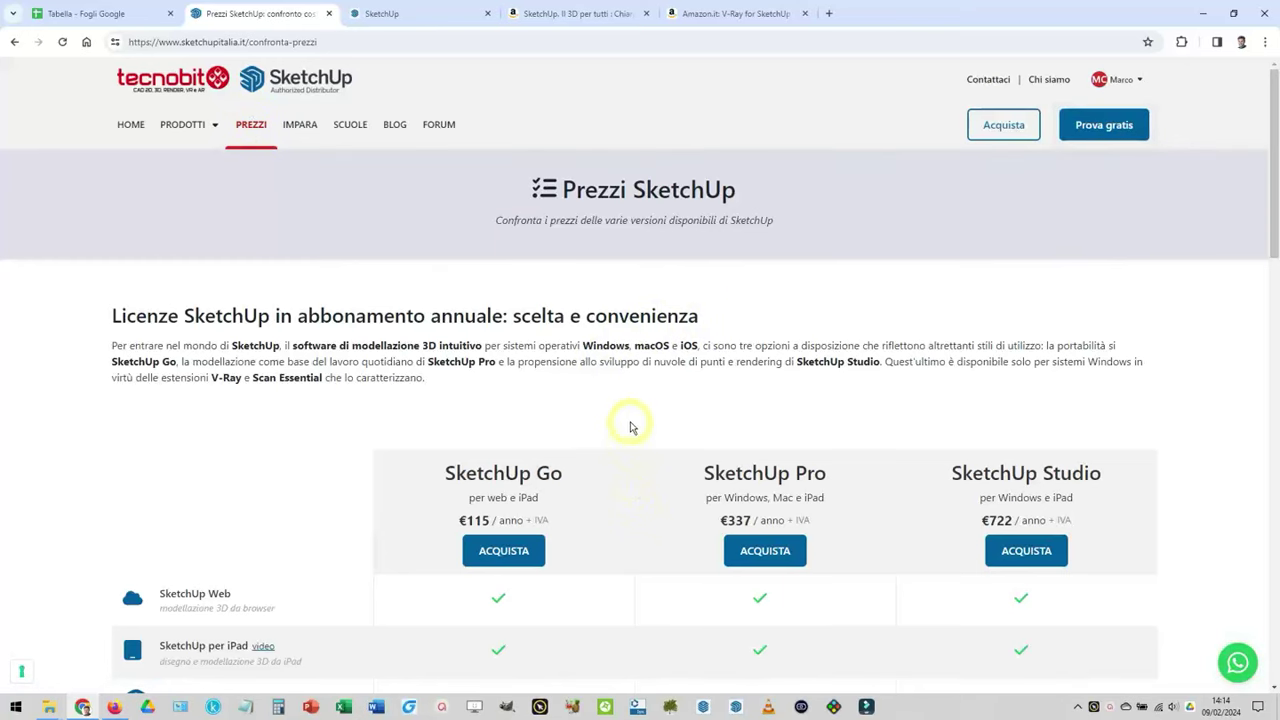
scroll(630, 427, "down", 2)
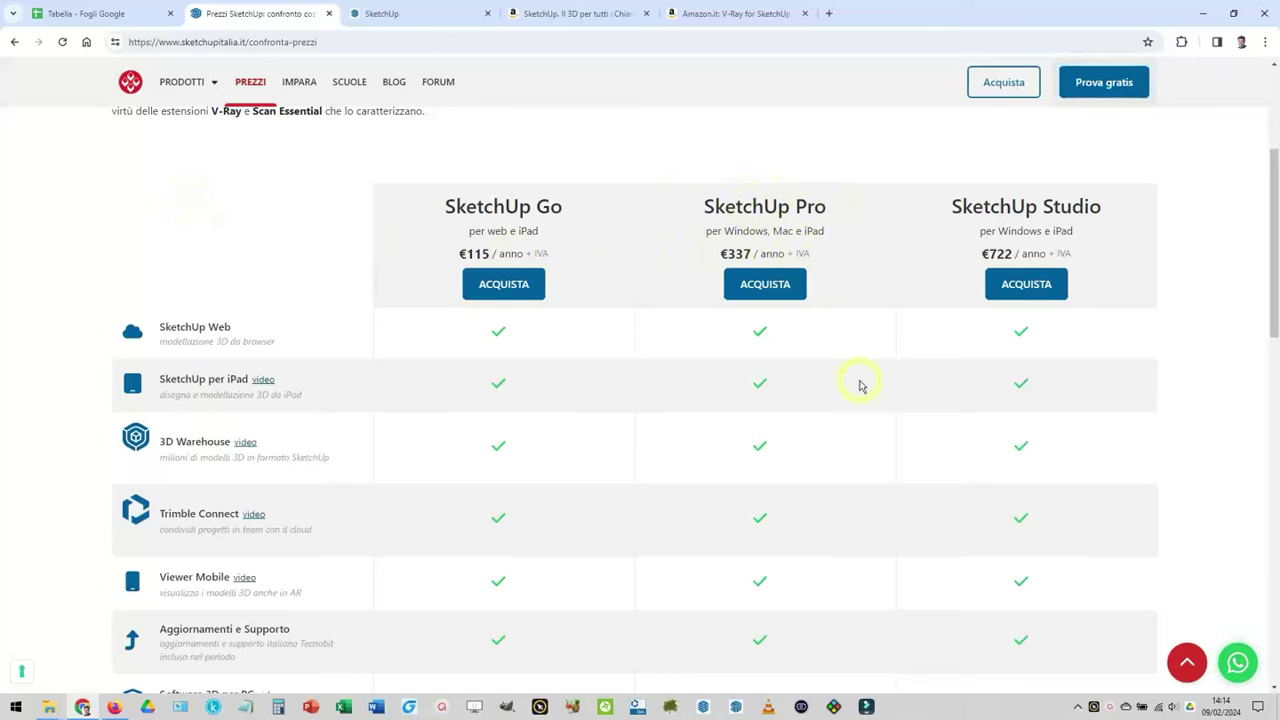
scroll(864, 390, "down", 2)
scroll(864, 390, "down", 3)
scroll(864, 390, "down", 4)
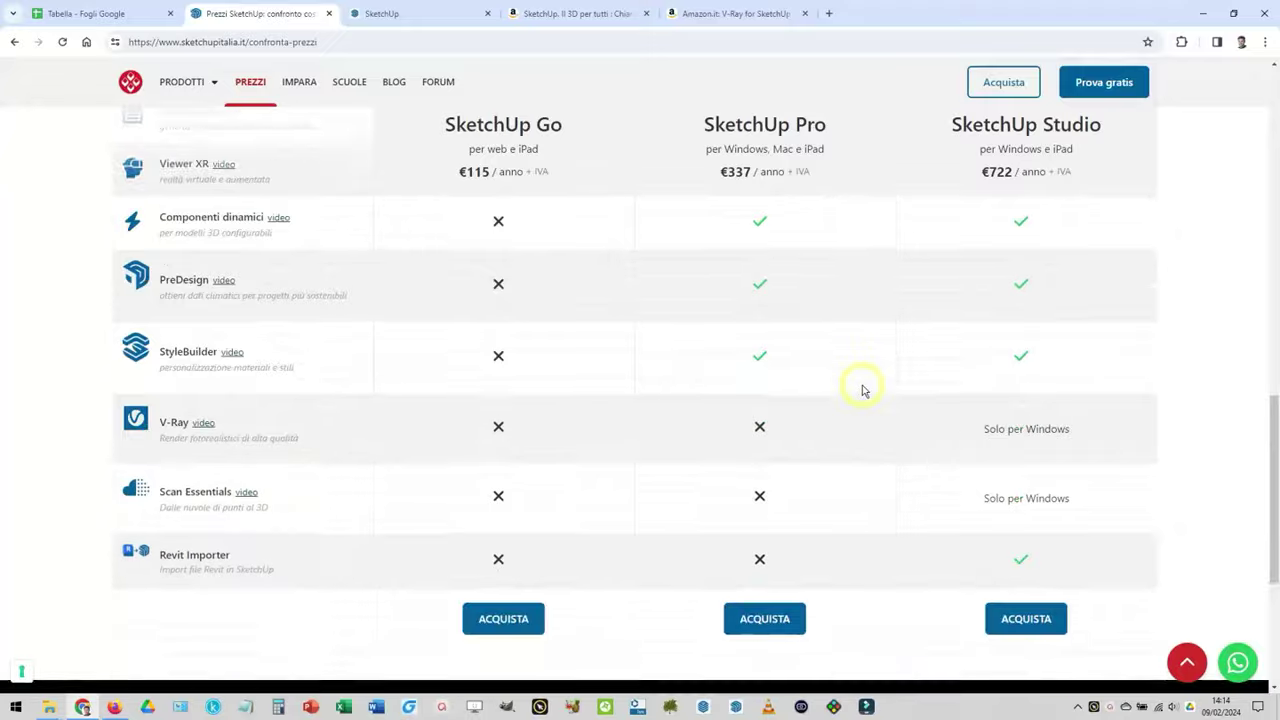
scroll(864, 390, "up", 2)
scroll(864, 390, "up", 5)
scroll(850, 382, "up", 4)
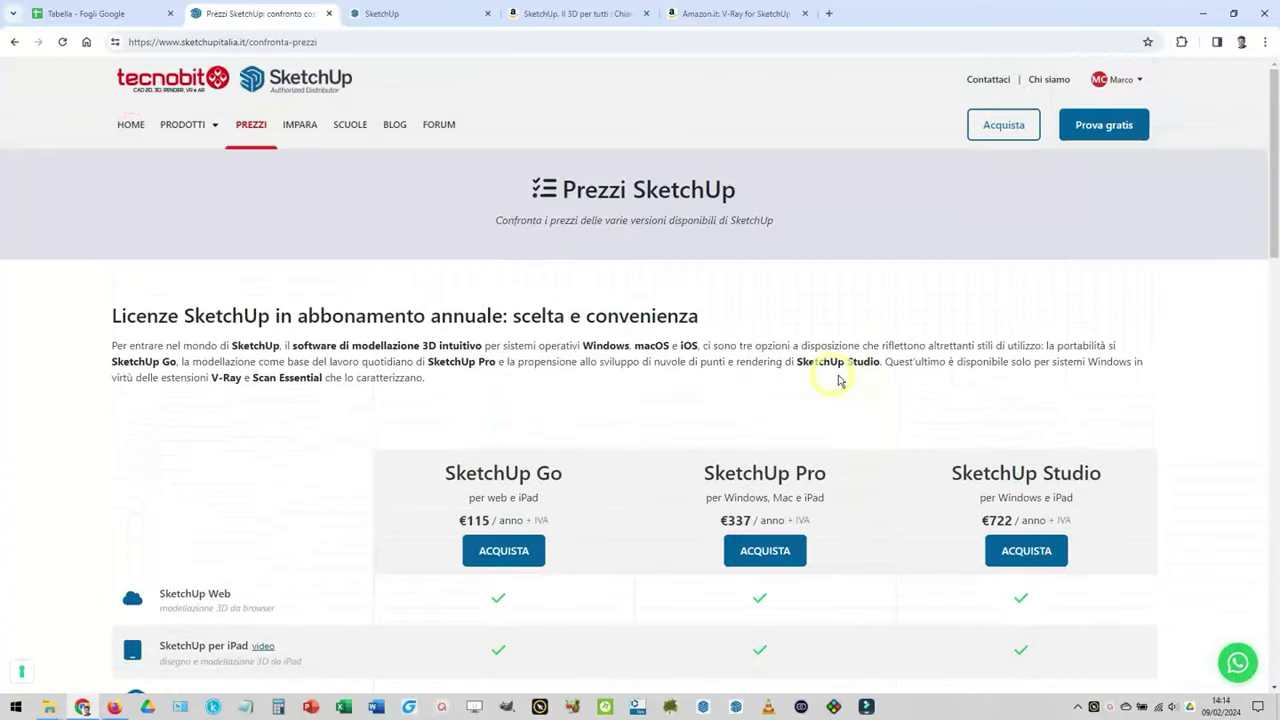
left_click(90, 13)
left_click(15, 360)
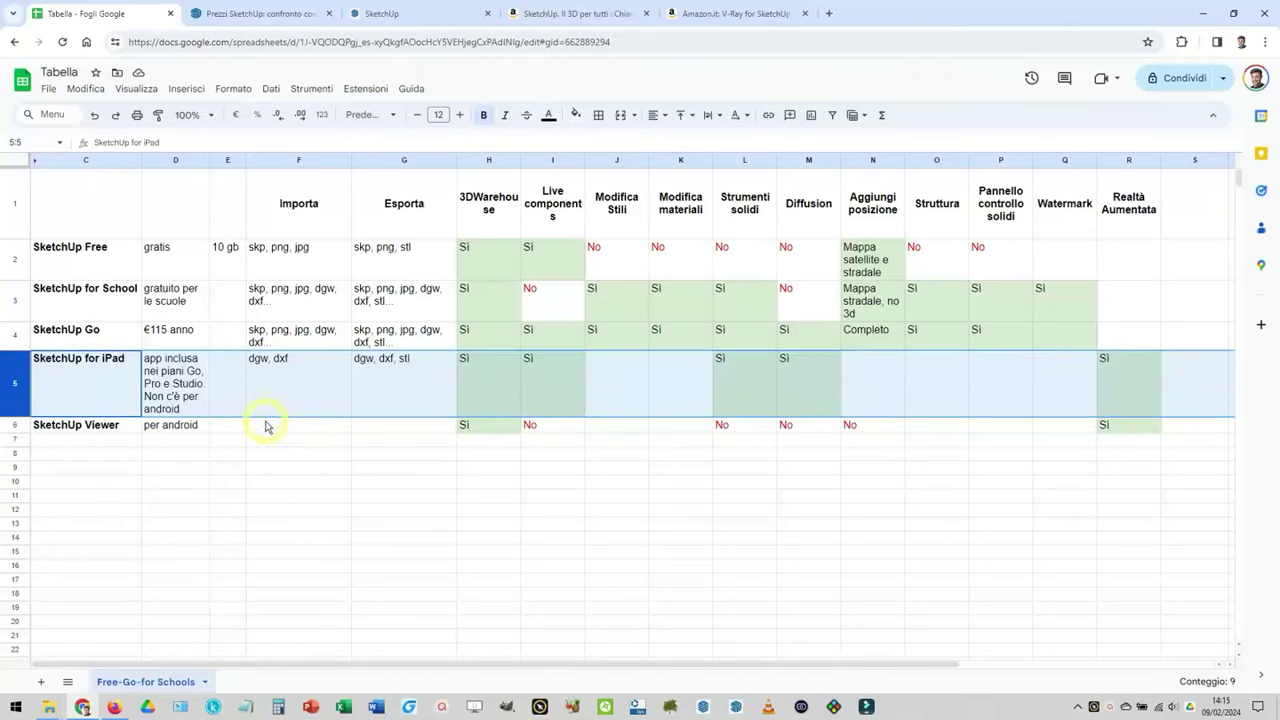
left_click(90, 367)
left_click(6, 370)
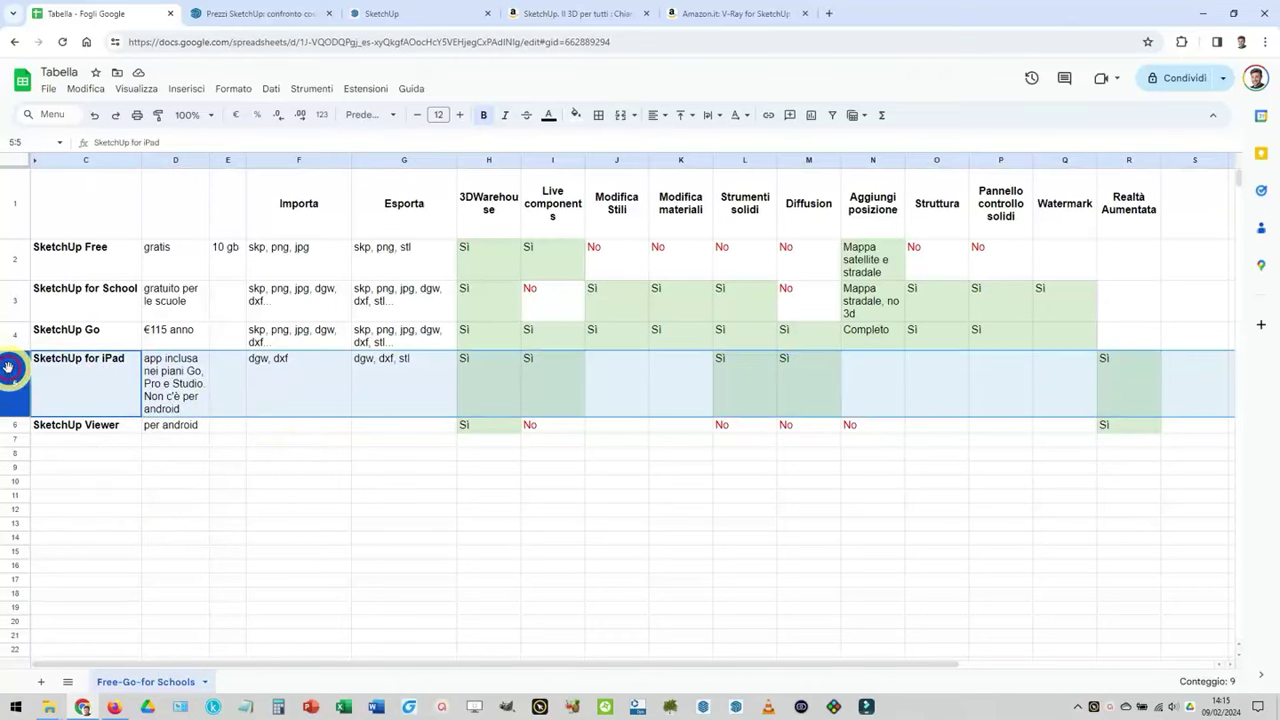
left_click(188, 373)
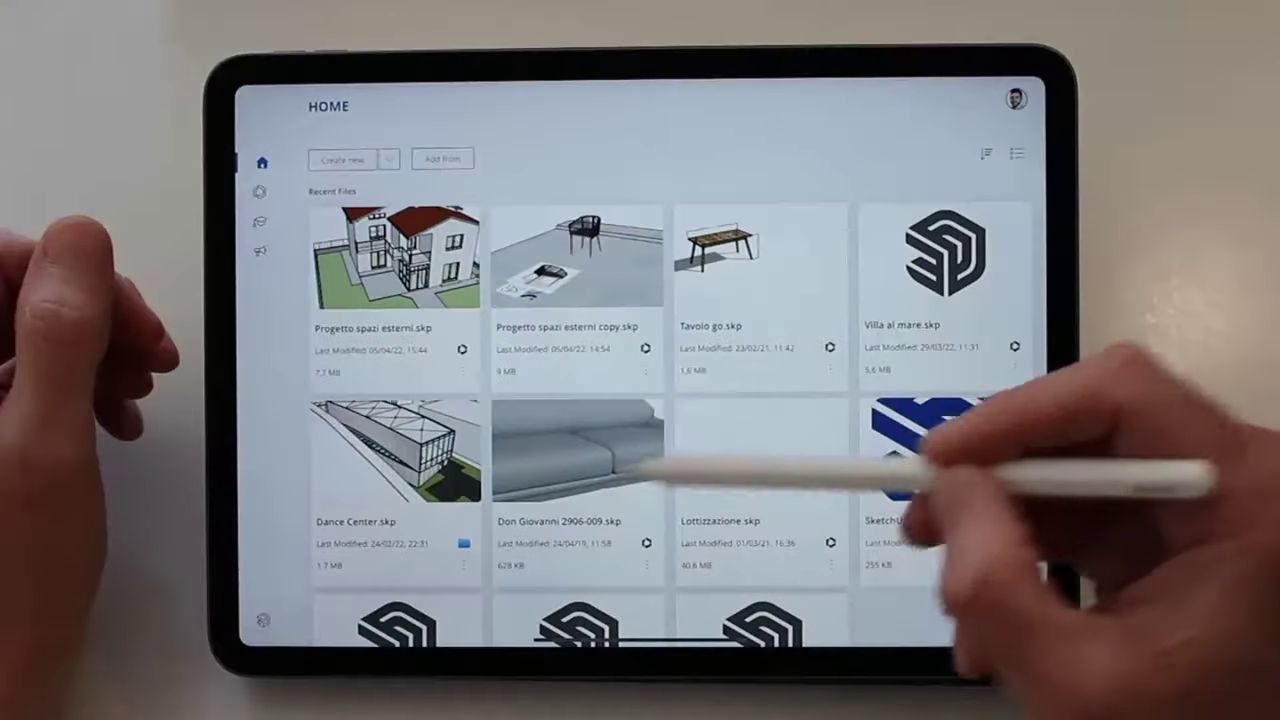
mouse_move(632, 468)
left_mouse_down()
mouse_move(614, 329)
mouse_move(614, 470)
left_mouse_up()
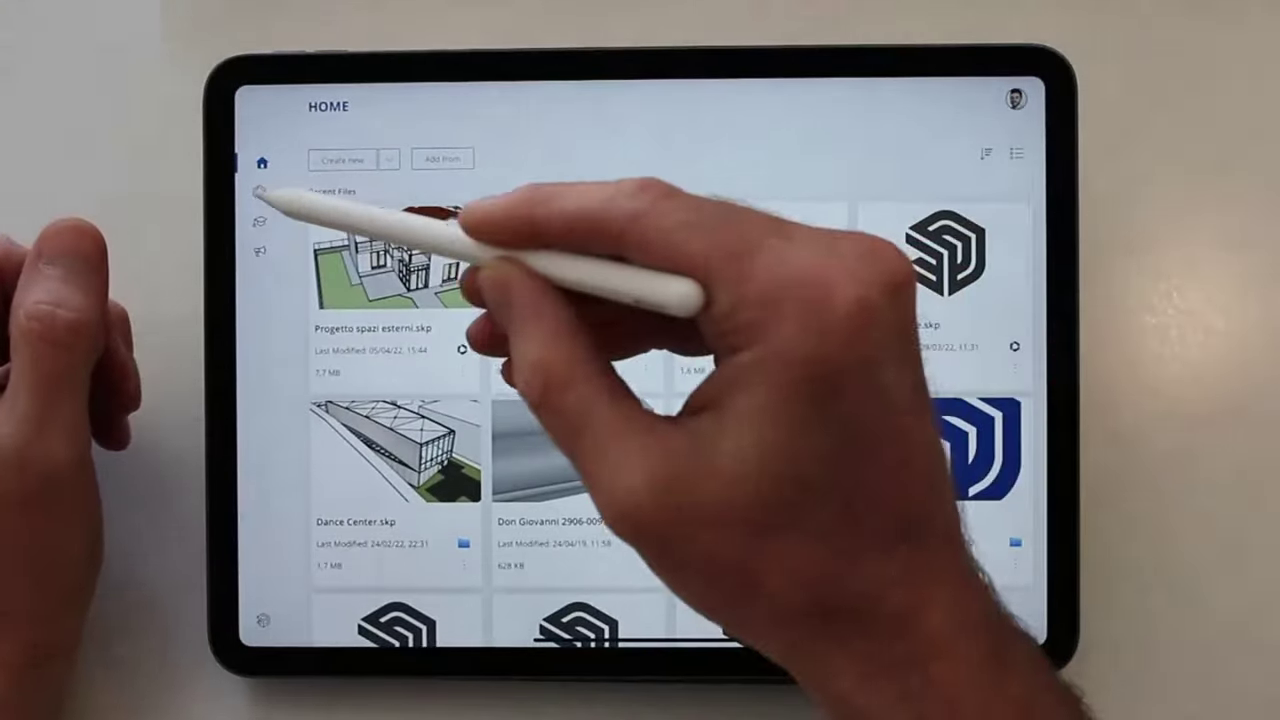
left_click(262, 192)
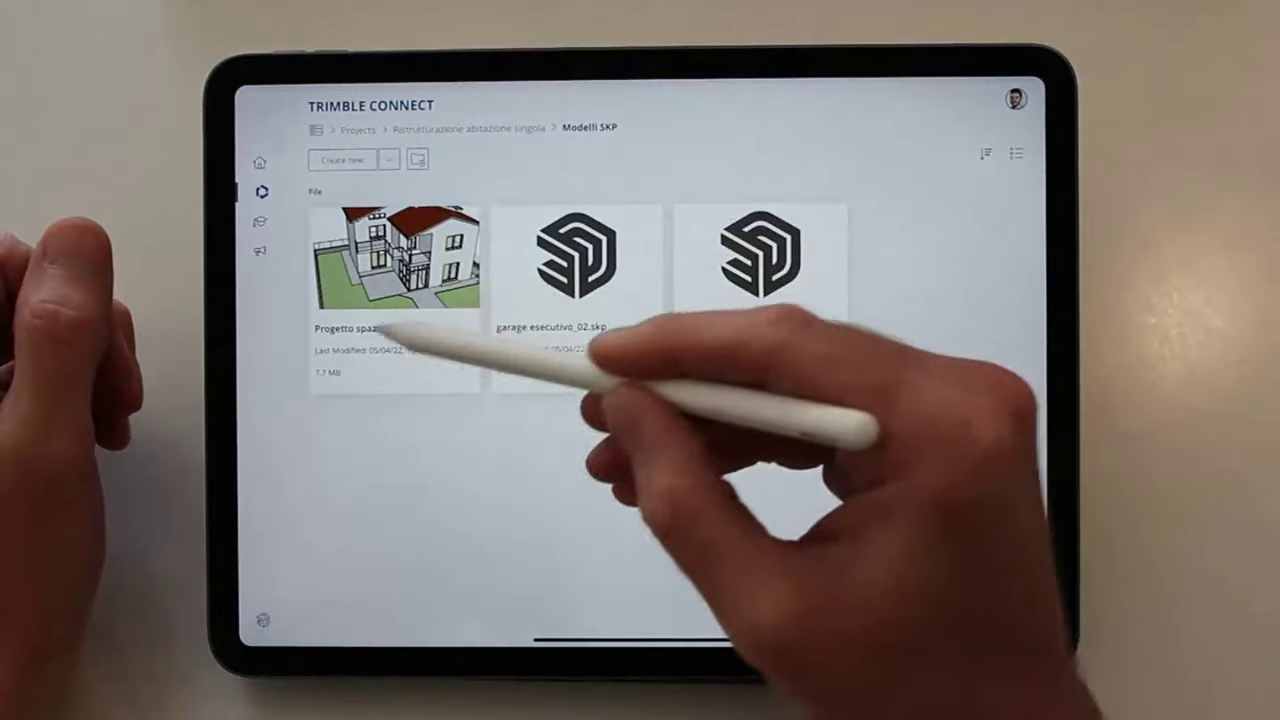
left_click(386, 330)
left_click(1026, 221)
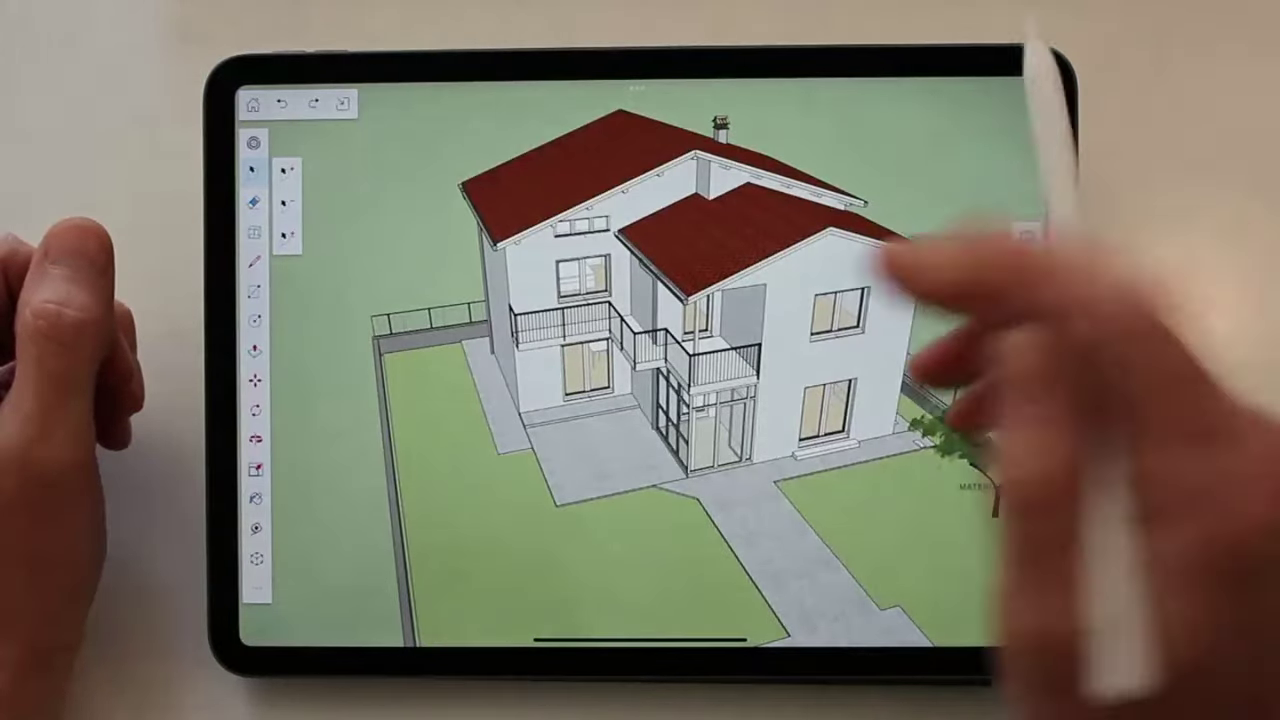
left_click_drag(900, 420, 640, 420)
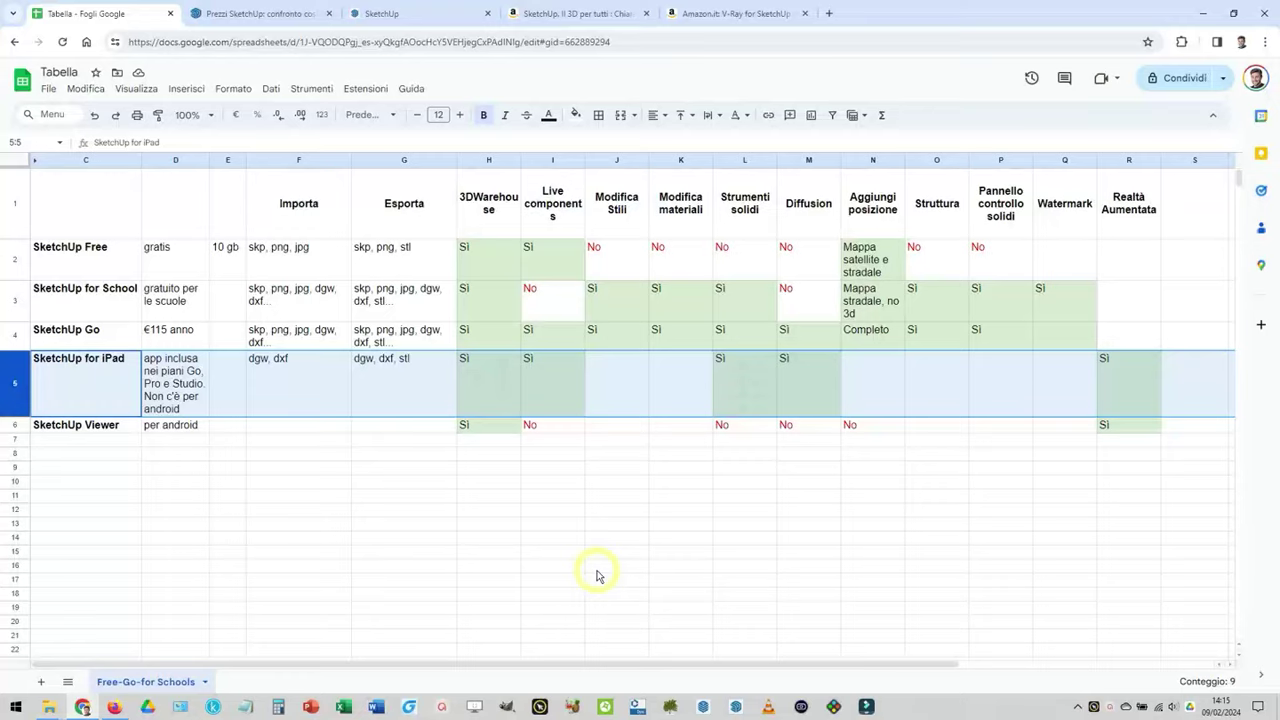
left_click(1143, 386)
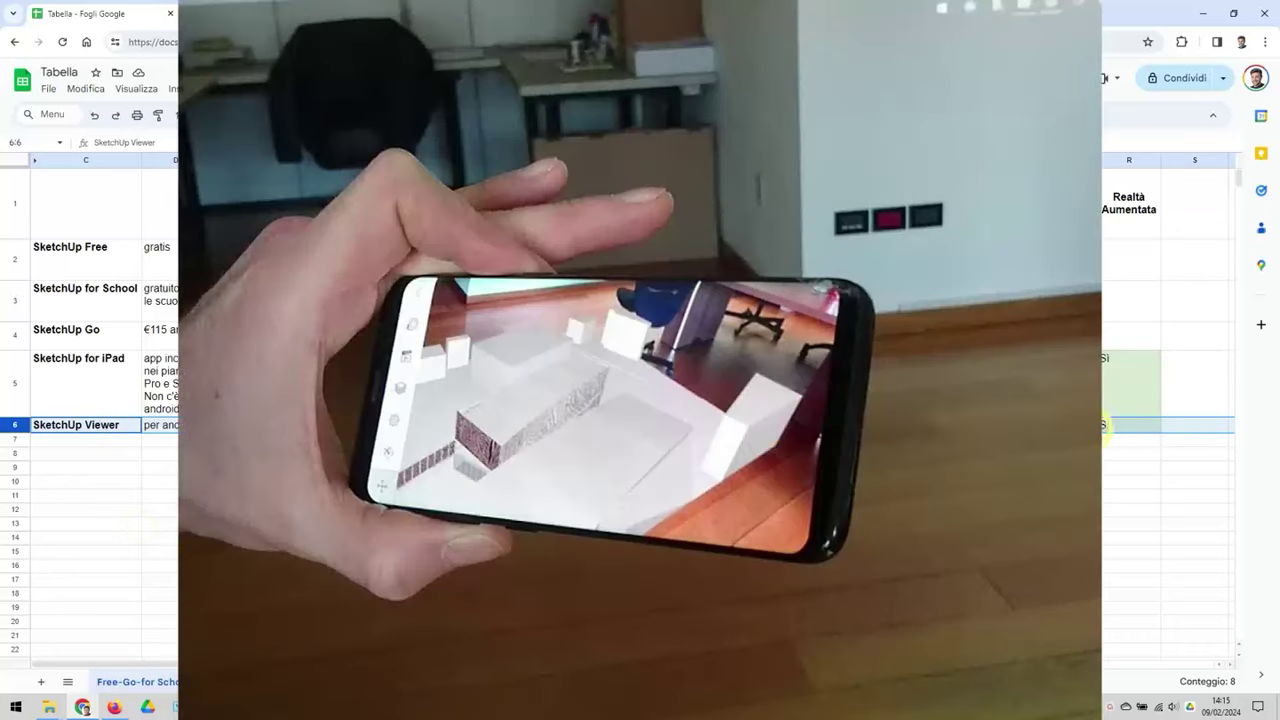
left_click(1110, 426)
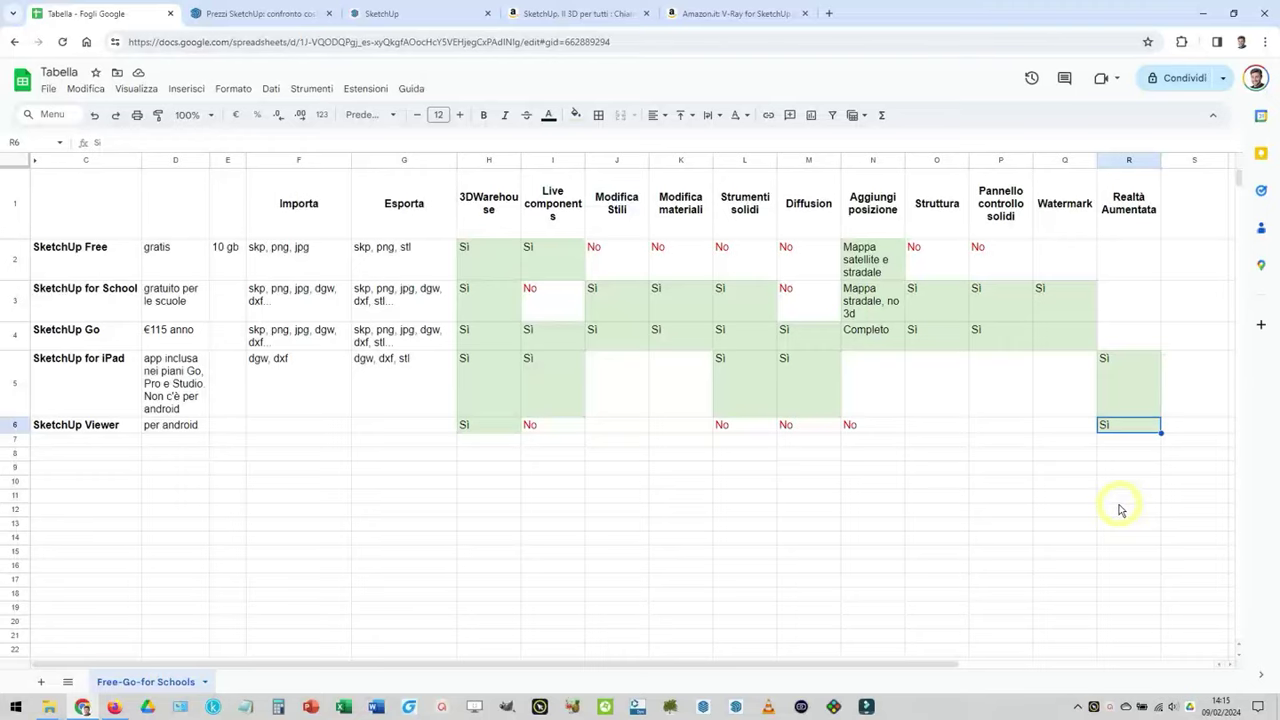
Step: Commit the Viewer's Realtà Aumentata entry and review its column header and name cell
type("N")
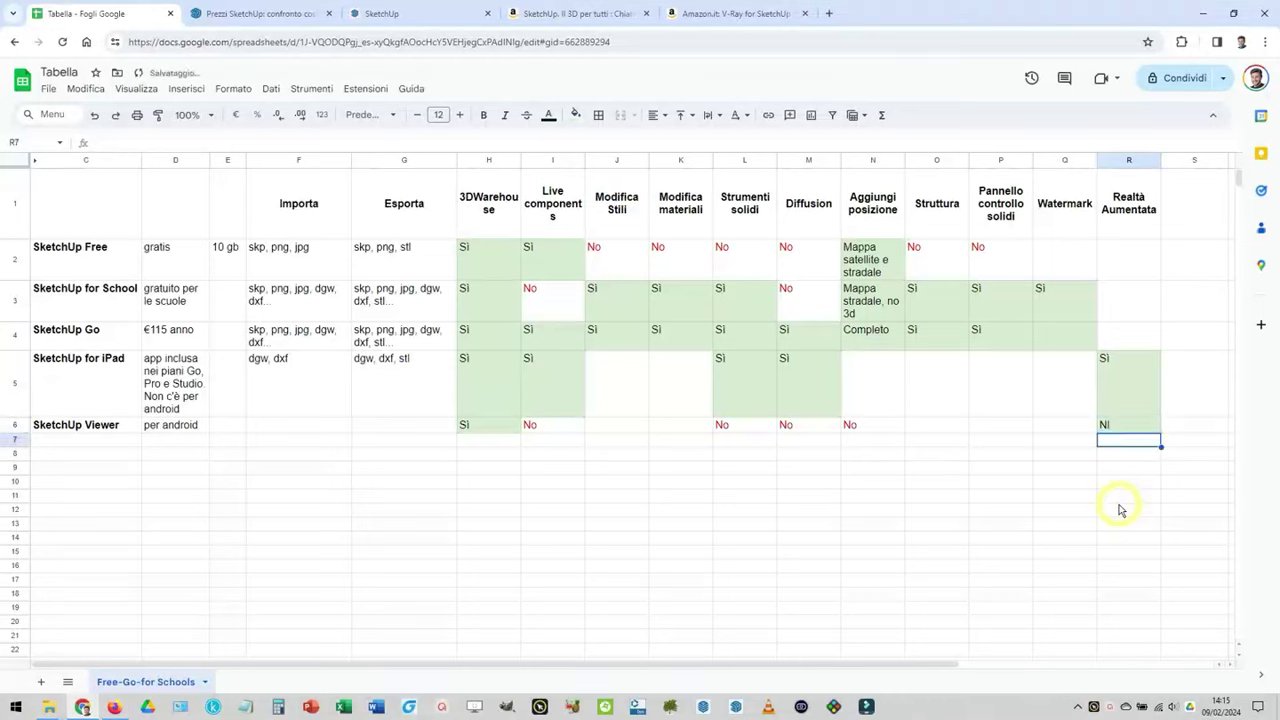
left_click(1130, 428)
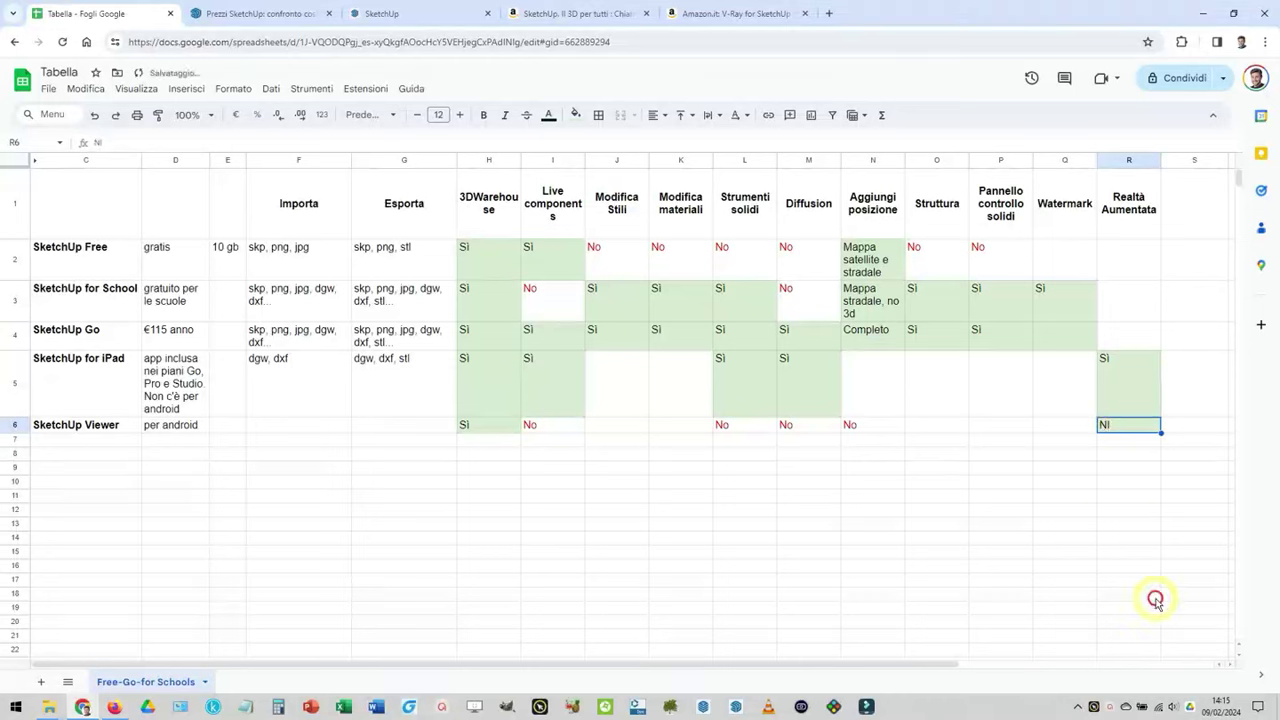
left_click(1128, 205)
left_click(1124, 433)
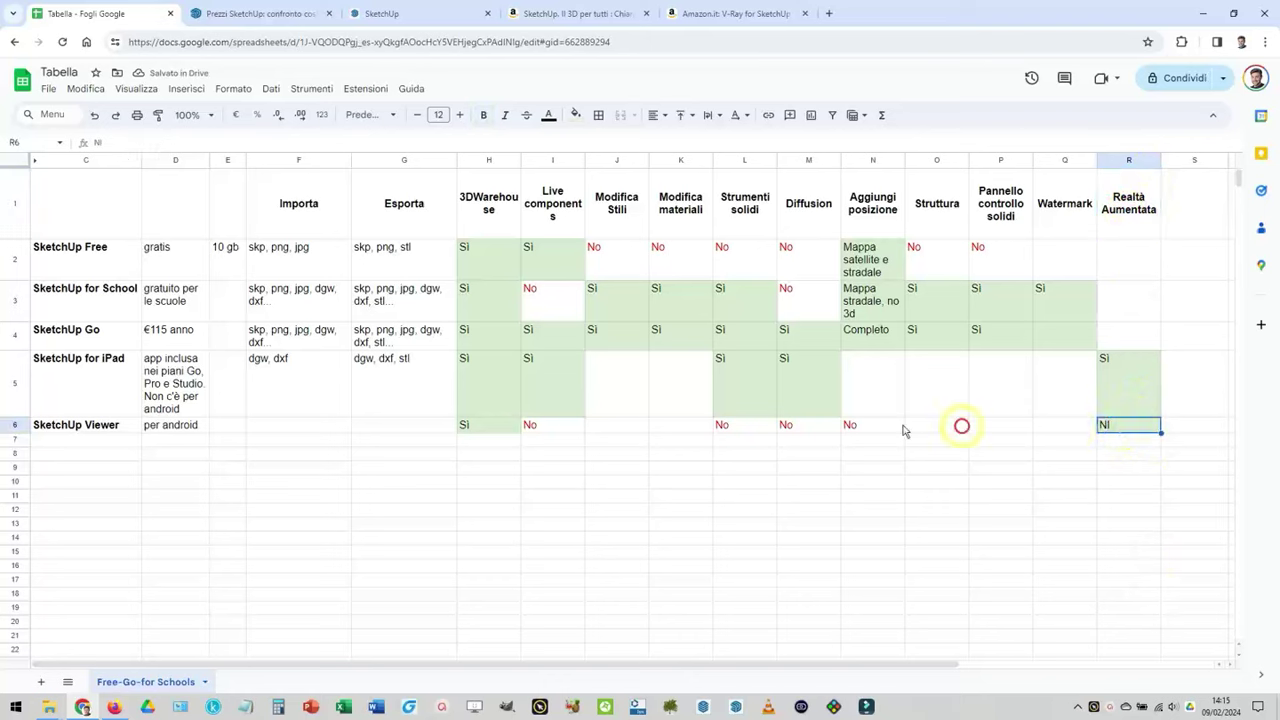
left_click(118, 425)
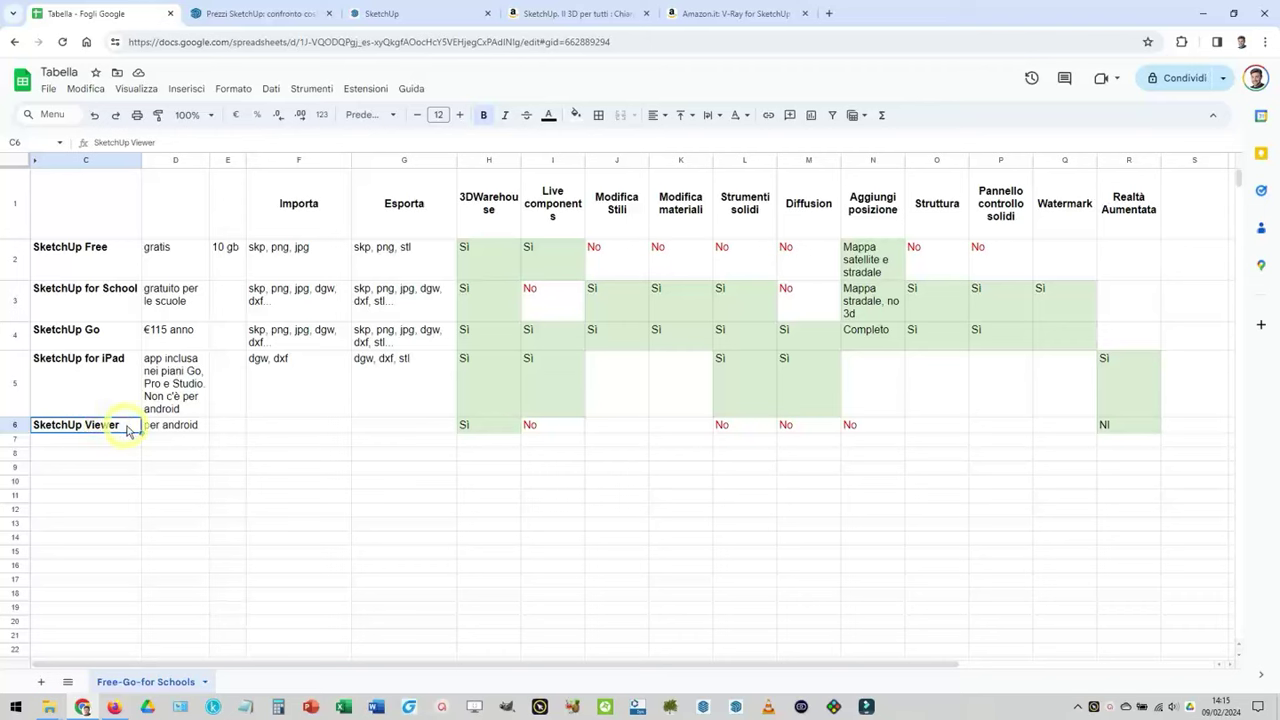
Step: Enter Sì in R6, then revise the cell to read Sì/No
left_click(1126, 432)
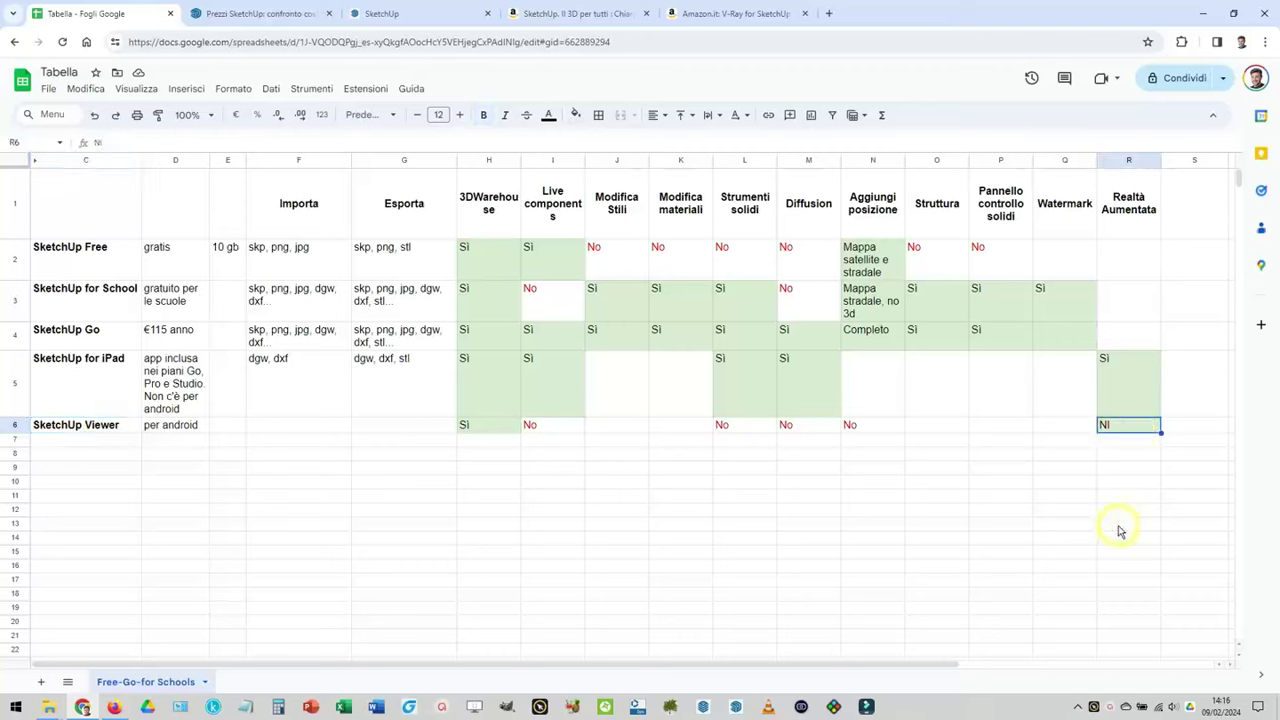
type("Sì")
key("Return")
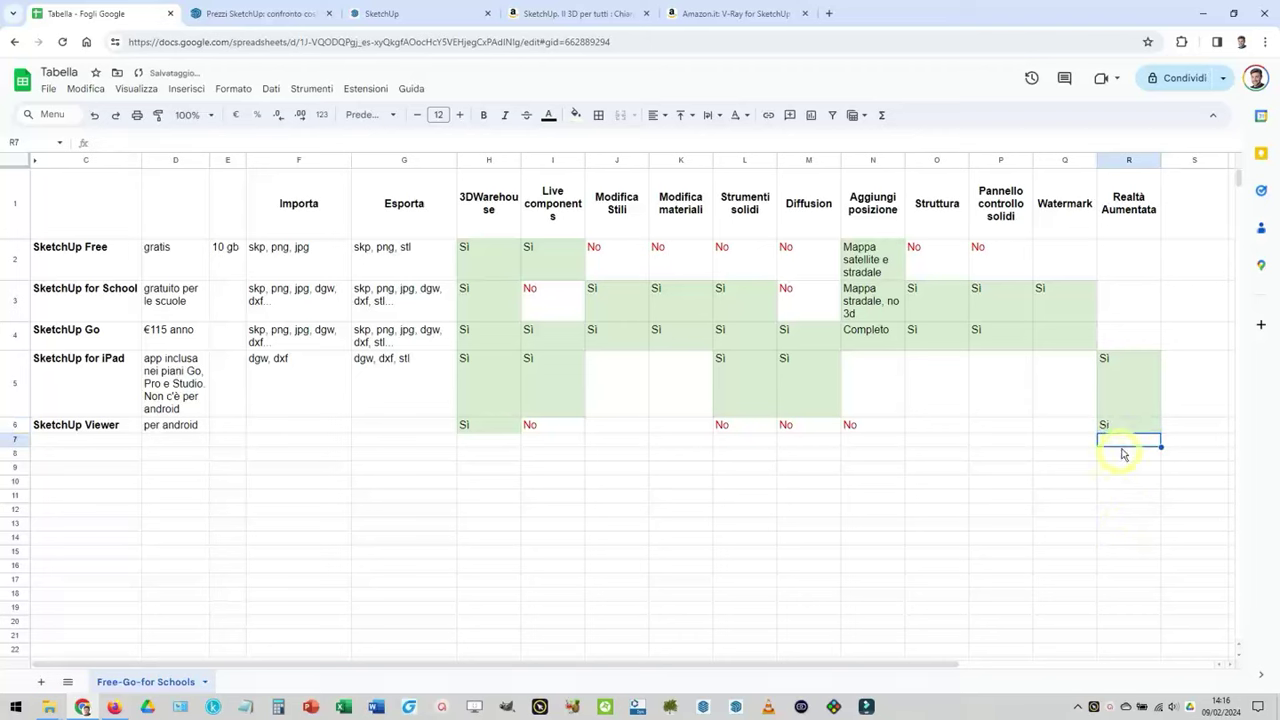
left_click(1126, 428)
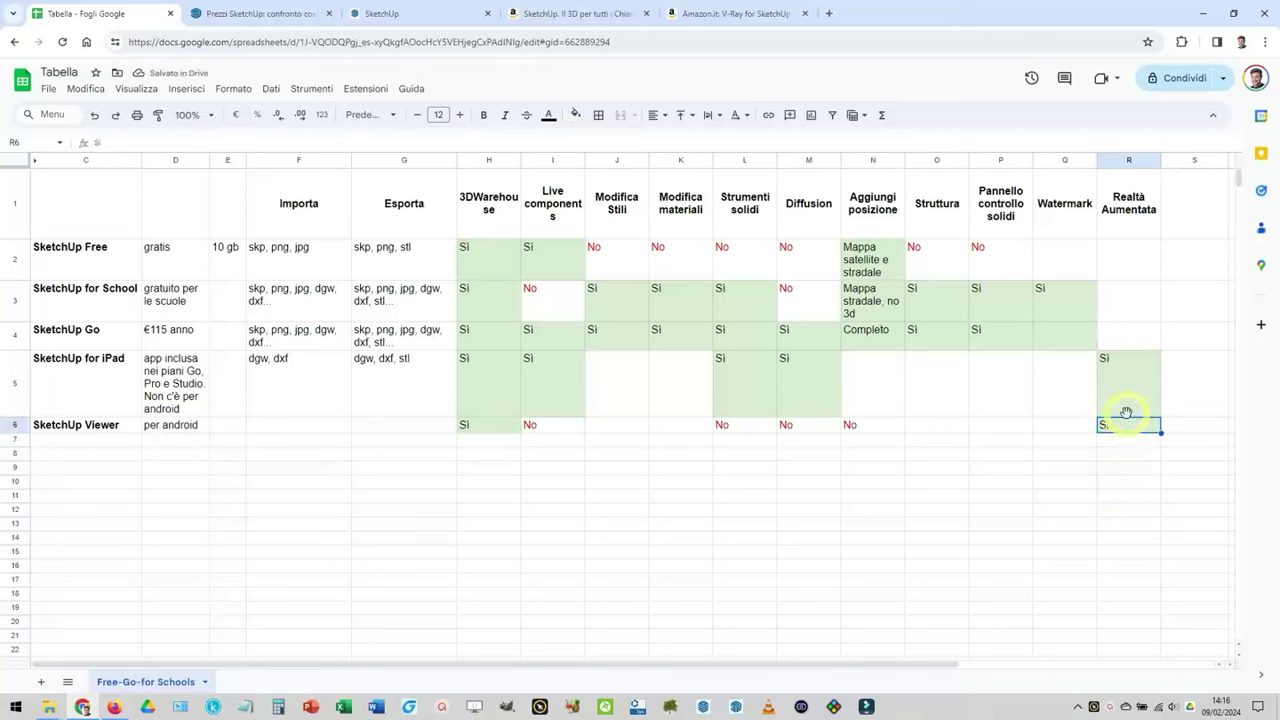
double_click(1128, 425)
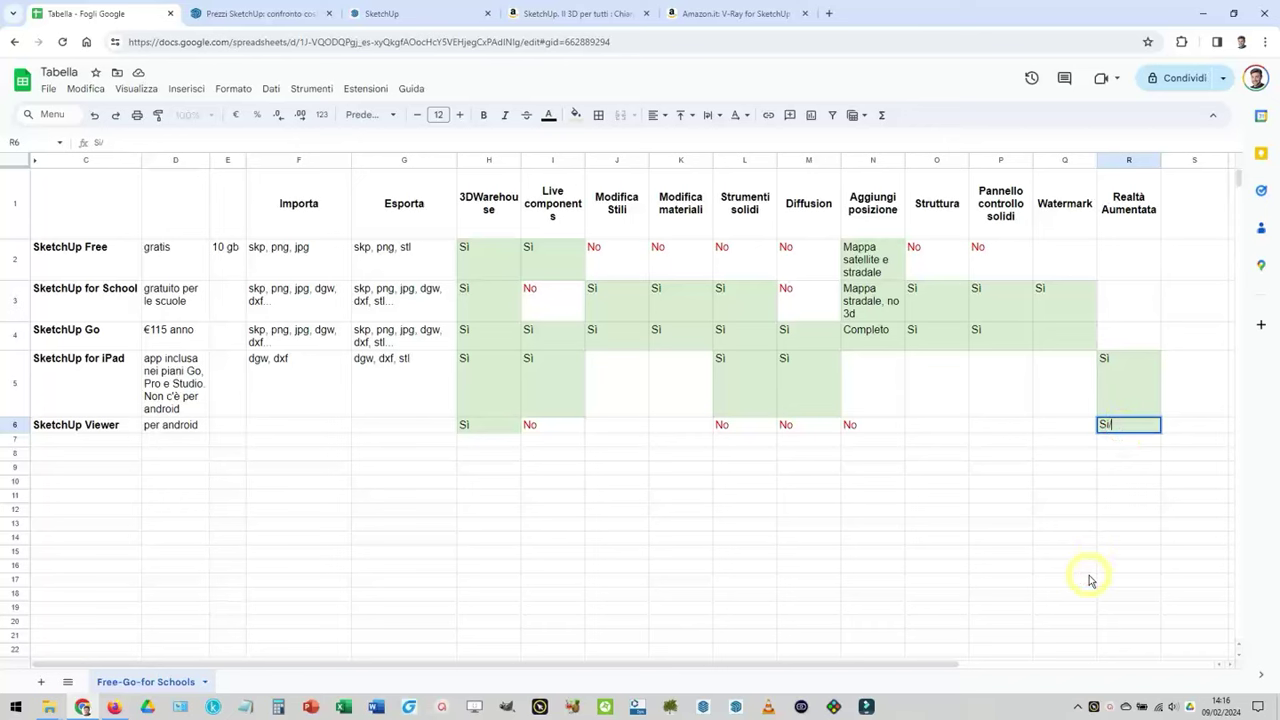
type("/No")
key("Return")
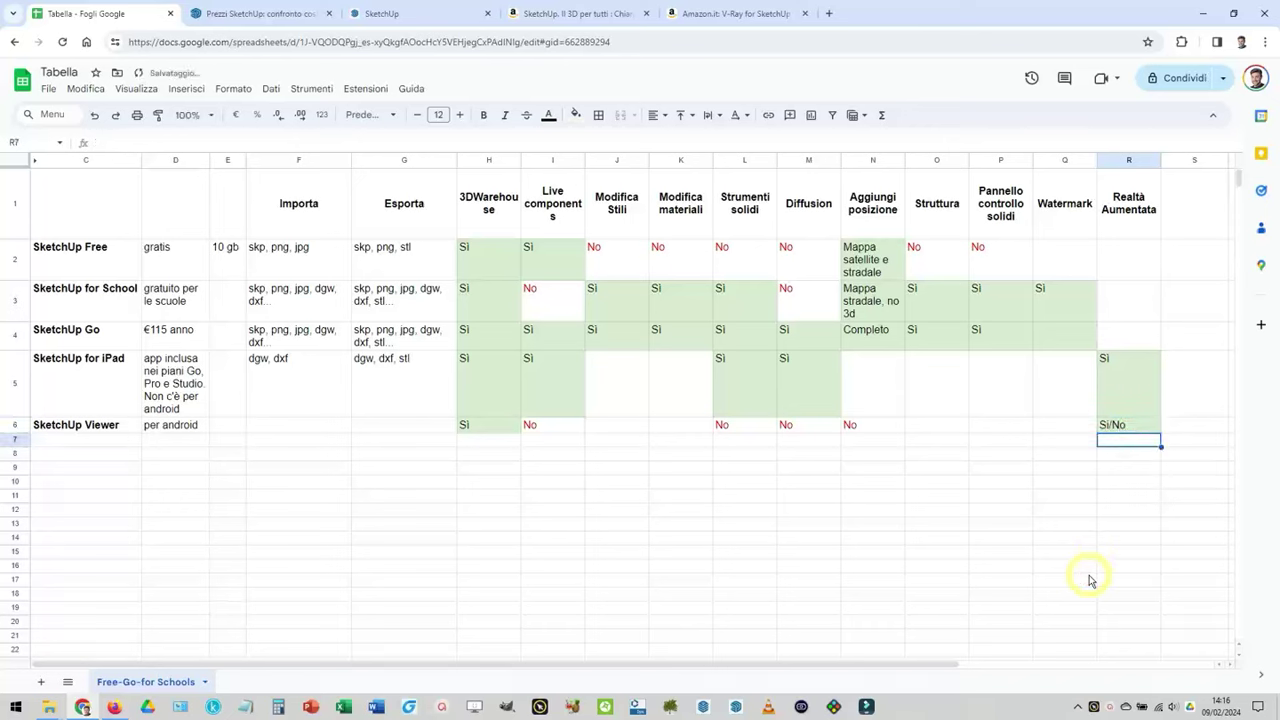
left_click(620, 390)
left_click(680, 390)
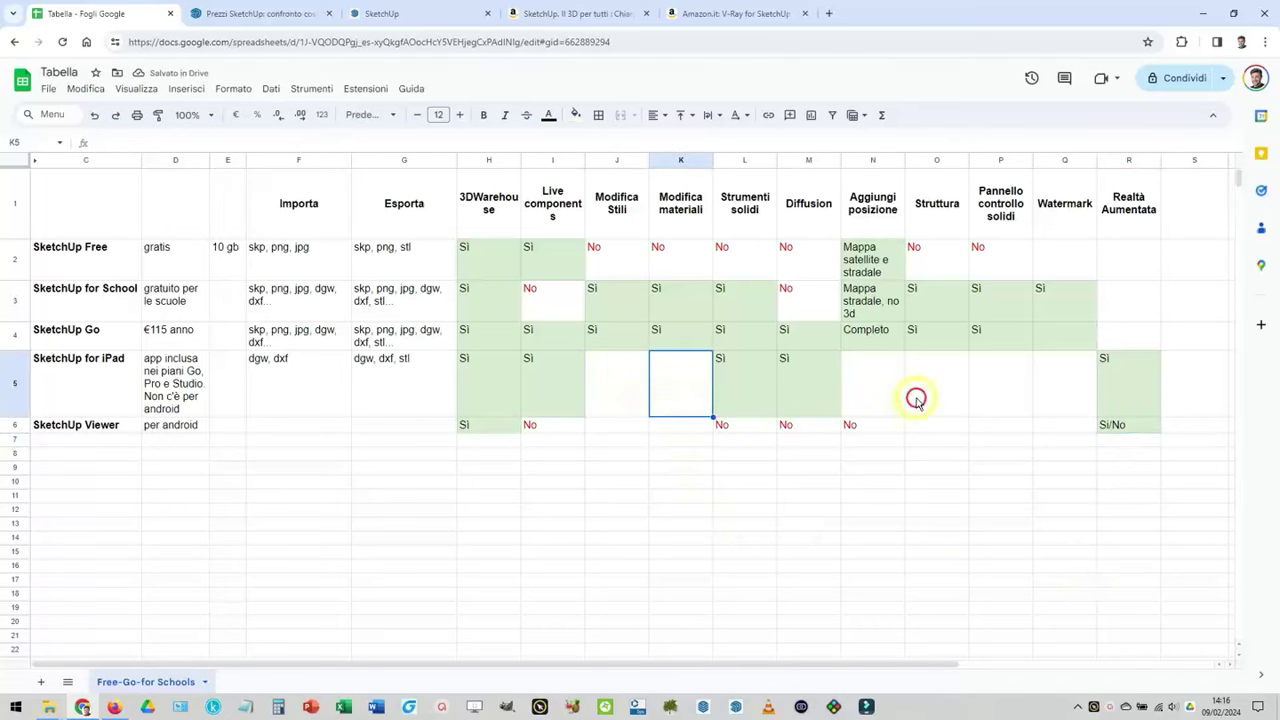
left_click(872, 390)
left_click(936, 390)
left_click(1000, 390)
left_click(1064, 390)
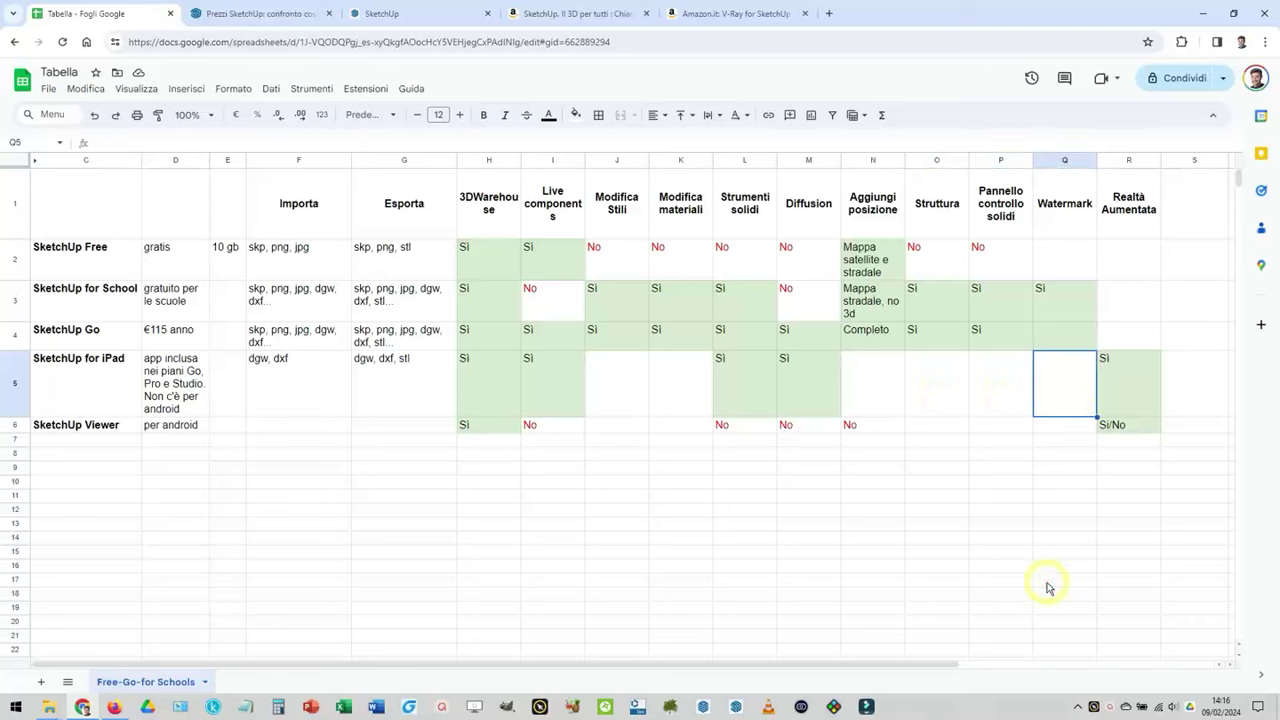
left_click(12, 258)
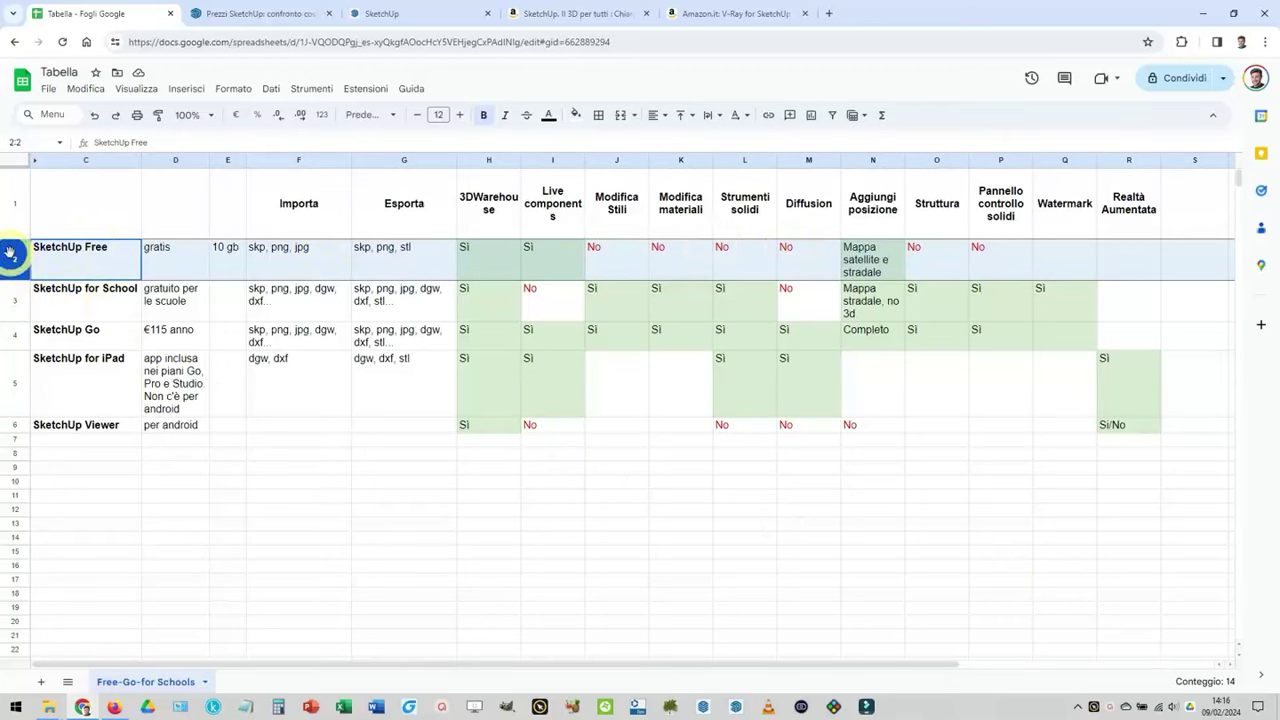
left_click(1124, 252)
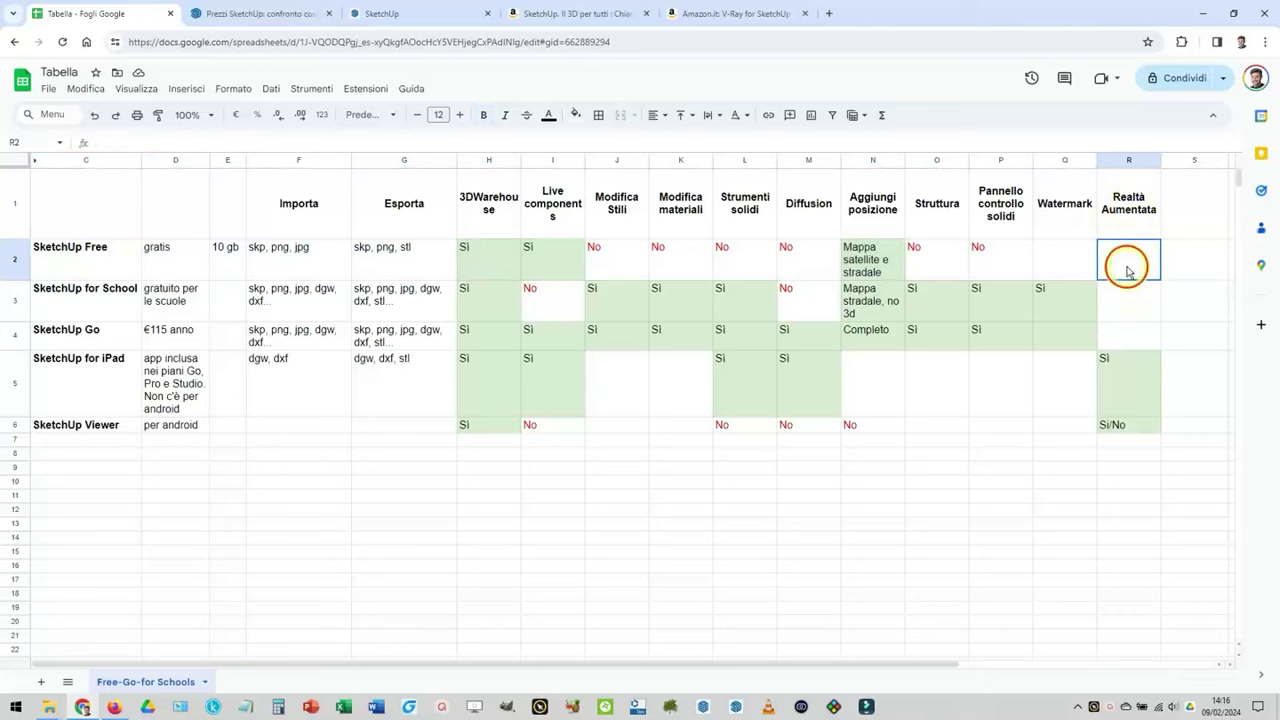
left_click(1132, 300)
left_click(1137, 330)
left_click(1140, 380)
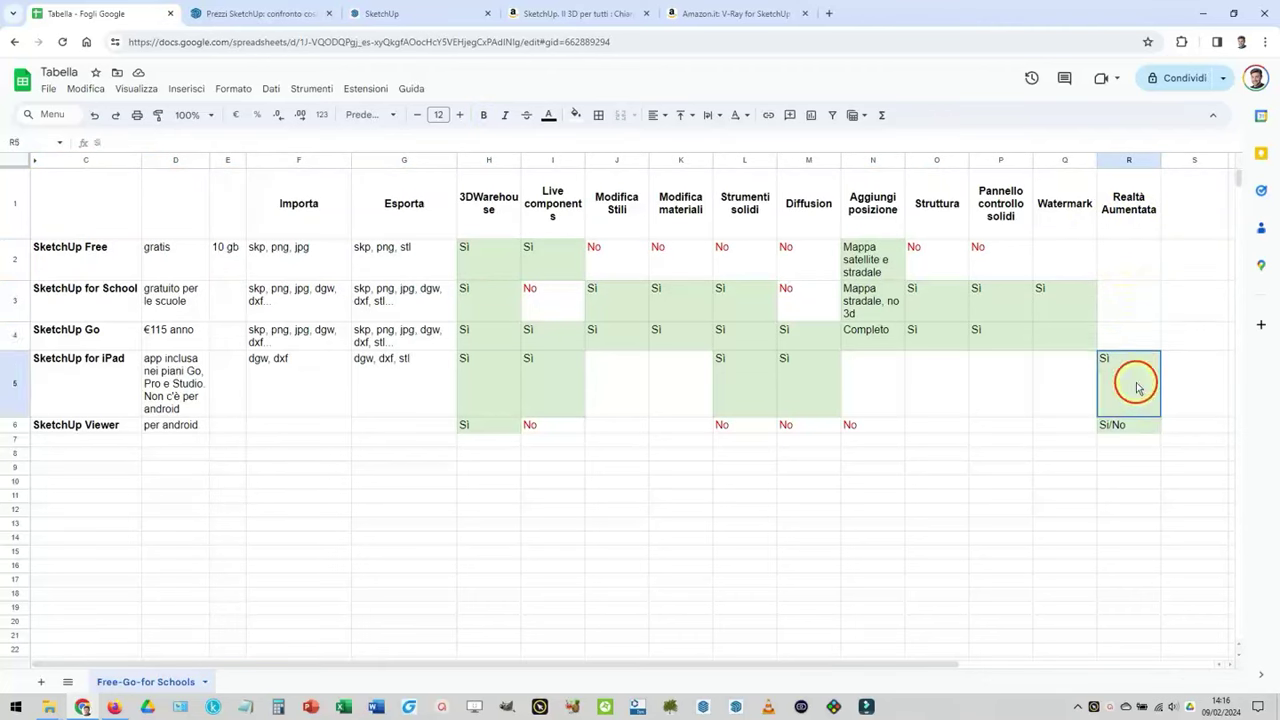
left_click(1140, 428)
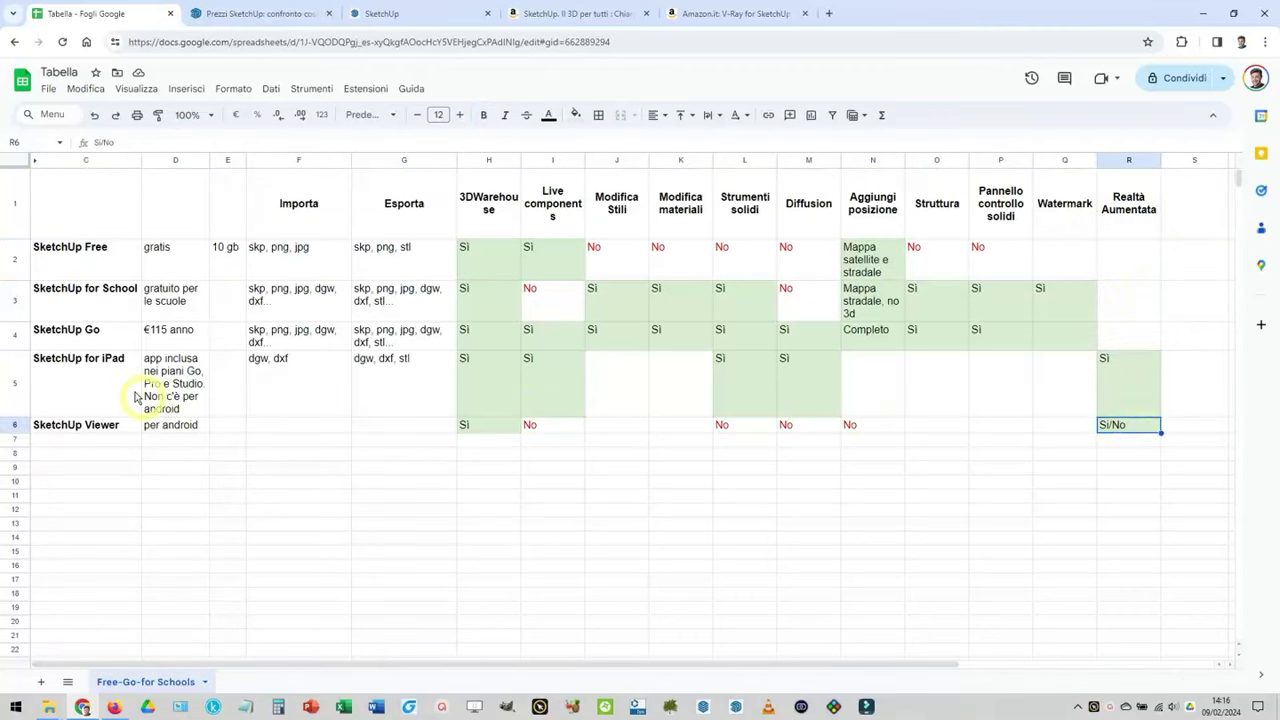
key("Up")
key("Left")
key("Right")
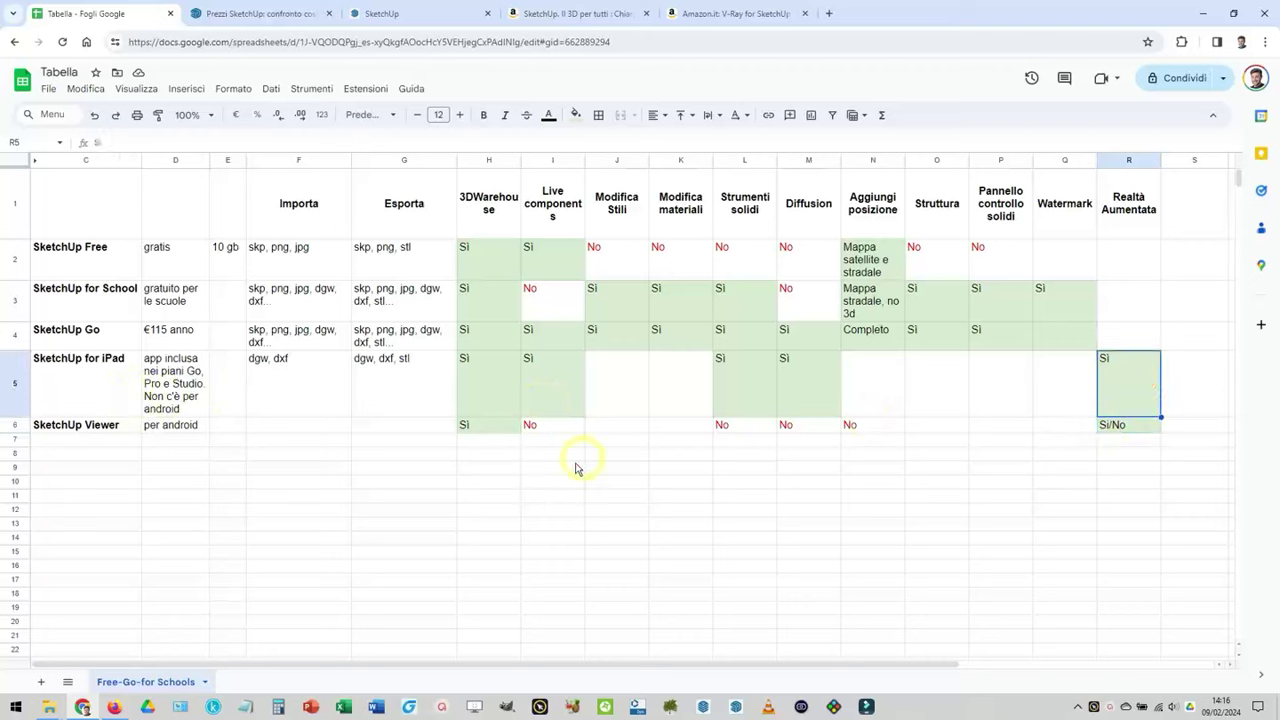
left_click(729, 260)
left_click(730, 295)
left_click(752, 343)
left_click(748, 371)
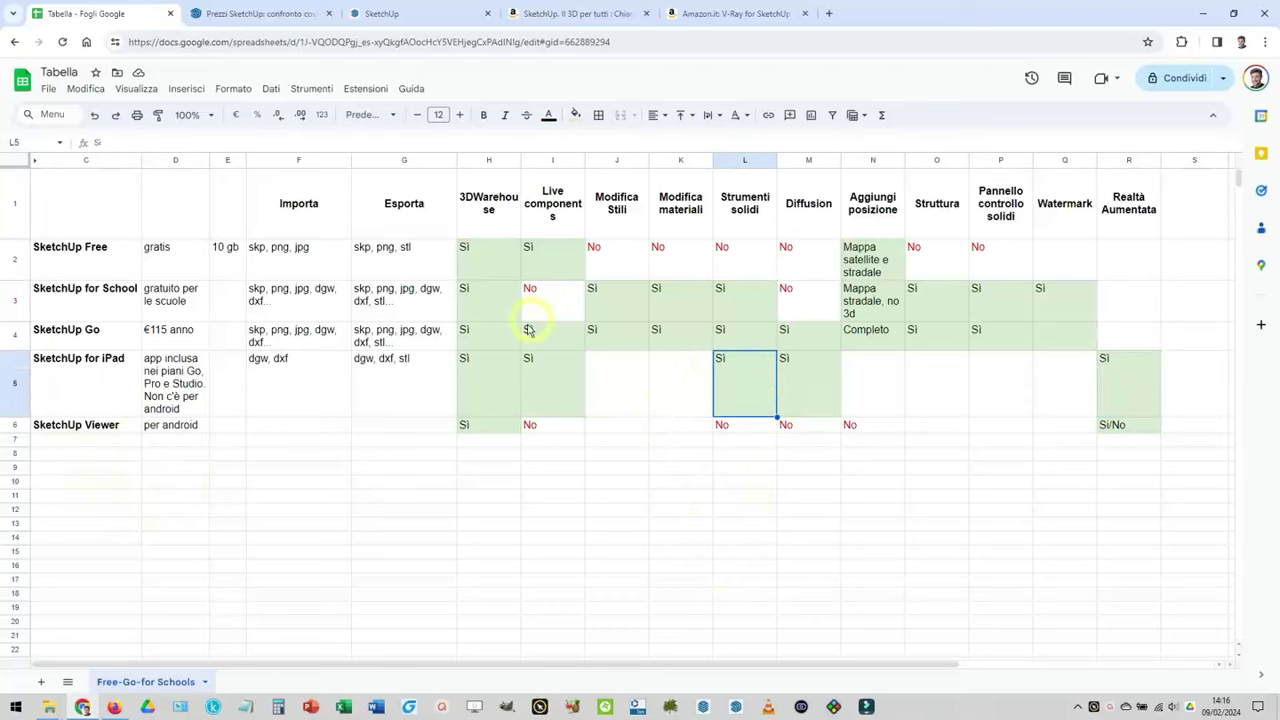
left_click(488, 160)
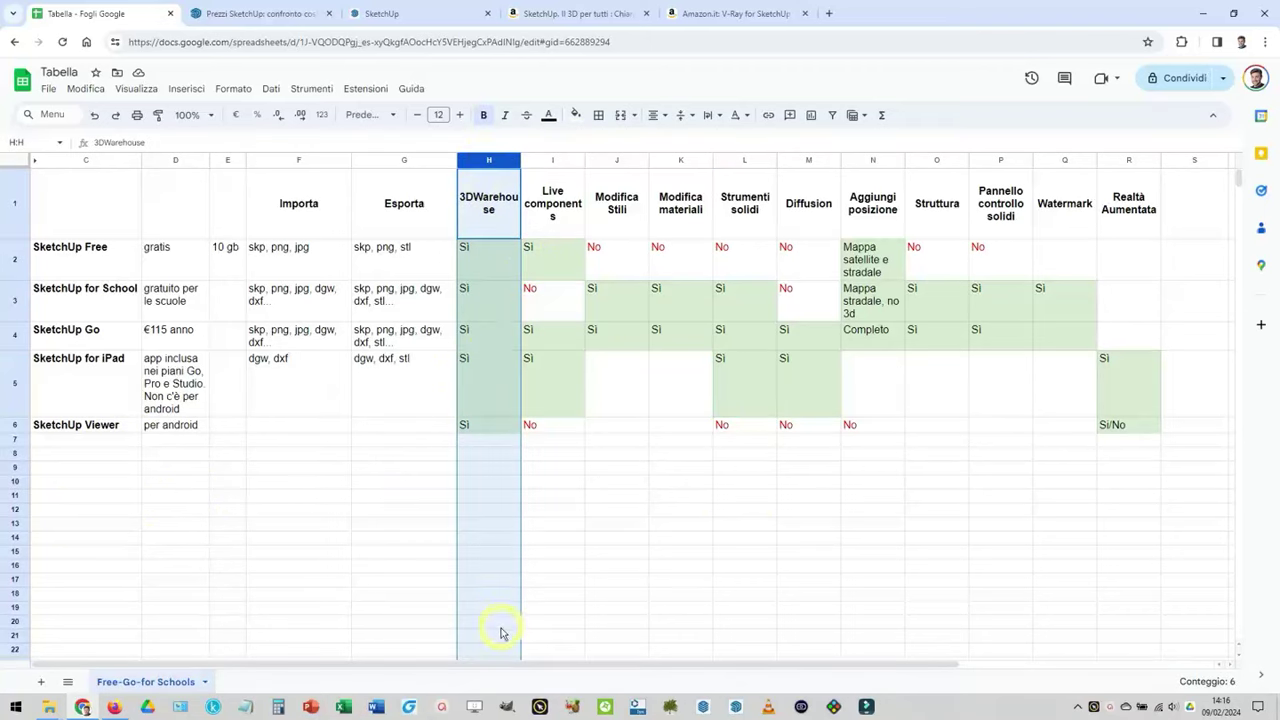
left_click(545, 162)
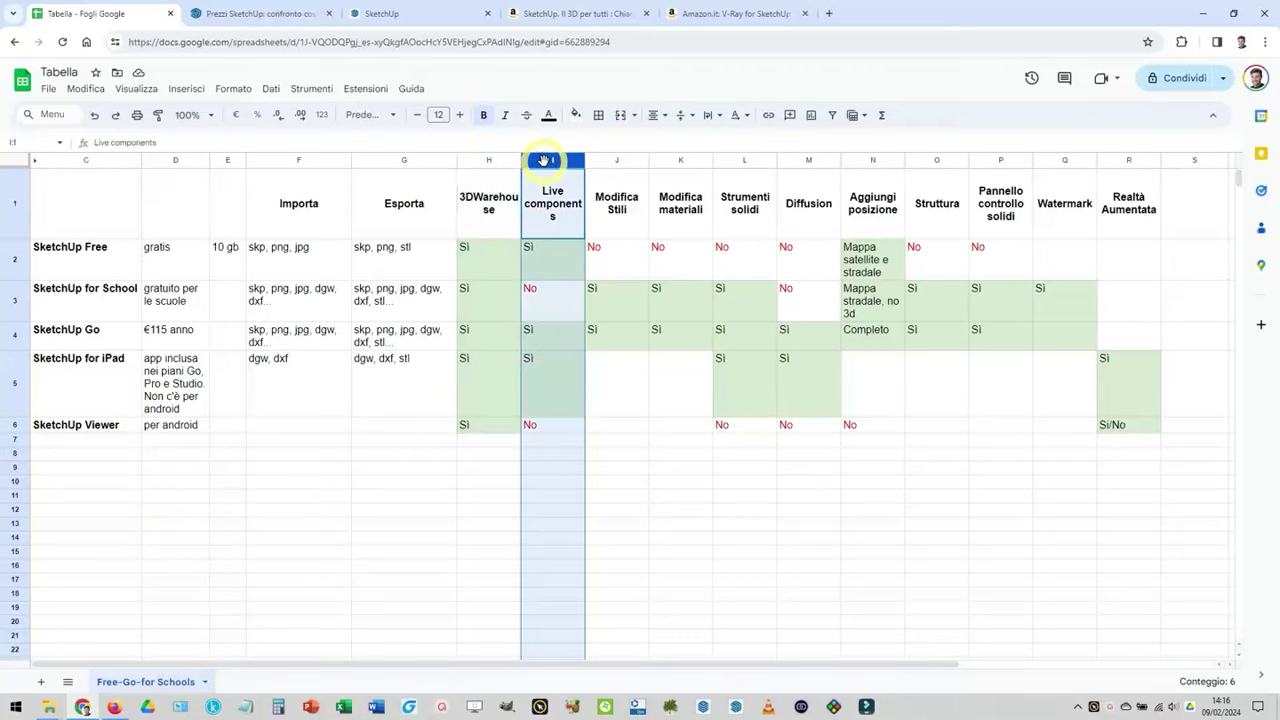
left_click(547, 268)
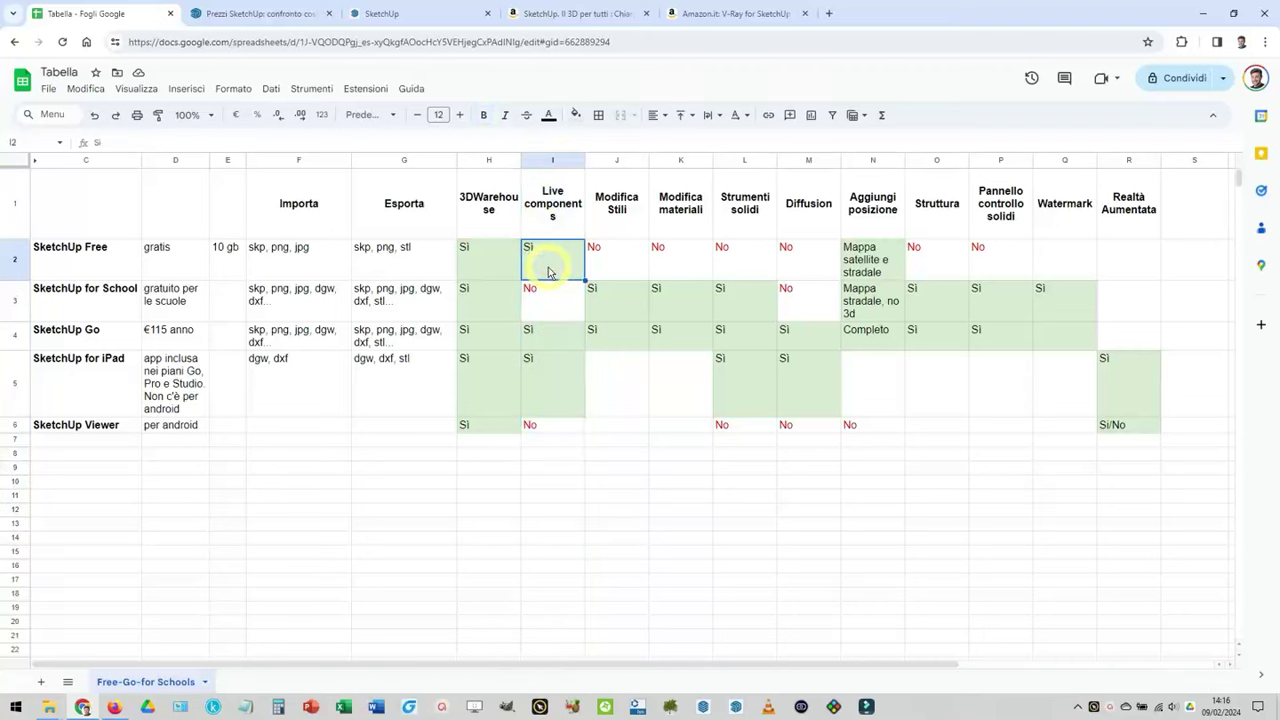
left_click(565, 308)
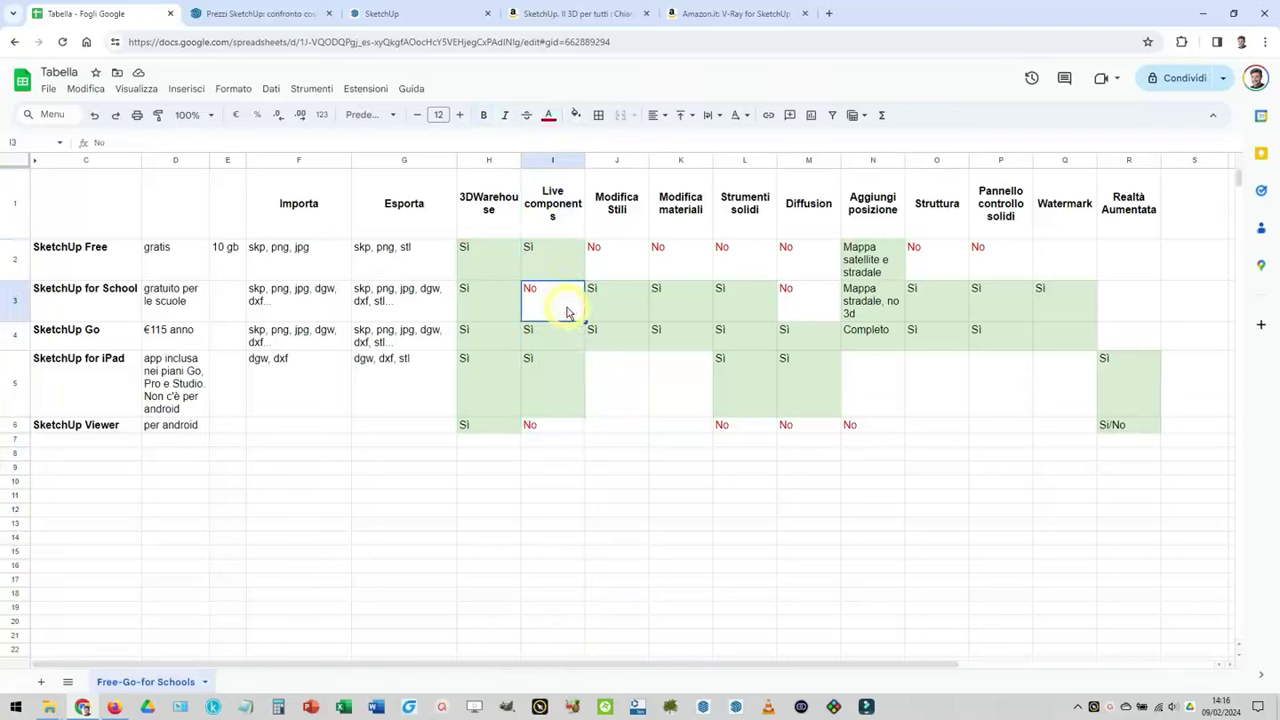
left_click(616, 160)
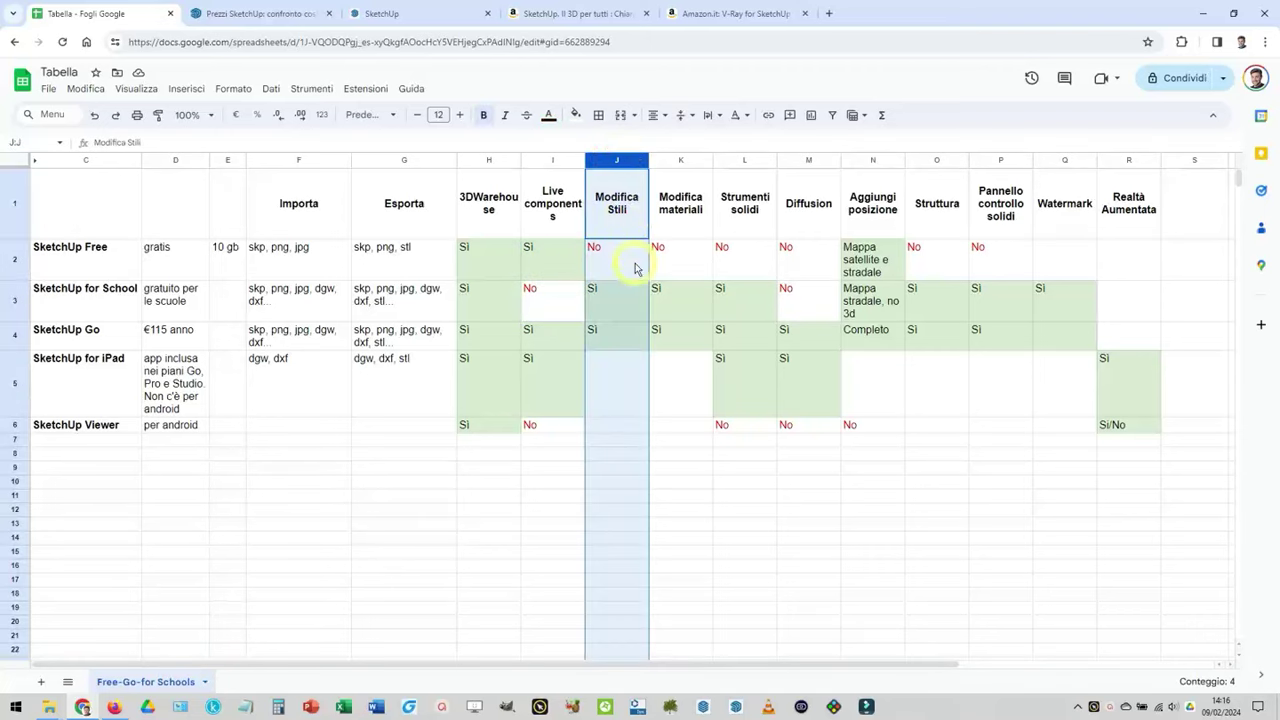
left_click(668, 256)
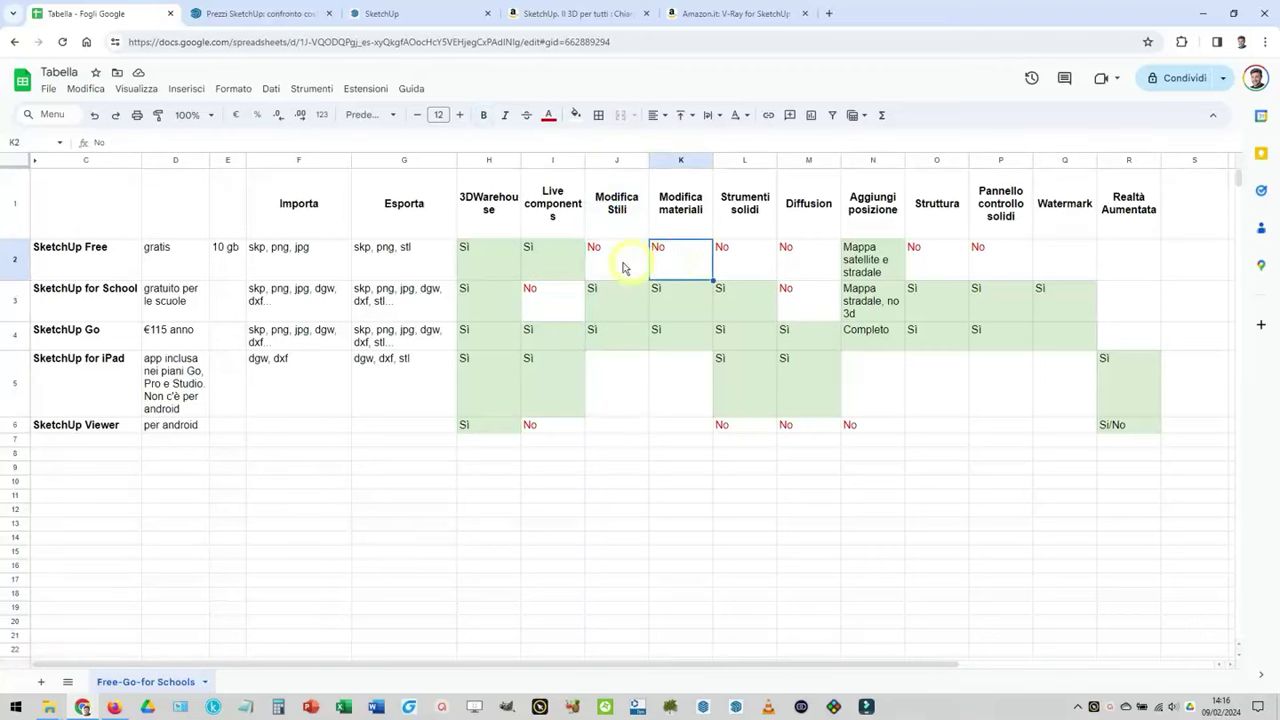
left_click(645, 258)
left_click_drag(645, 258, 670, 258)
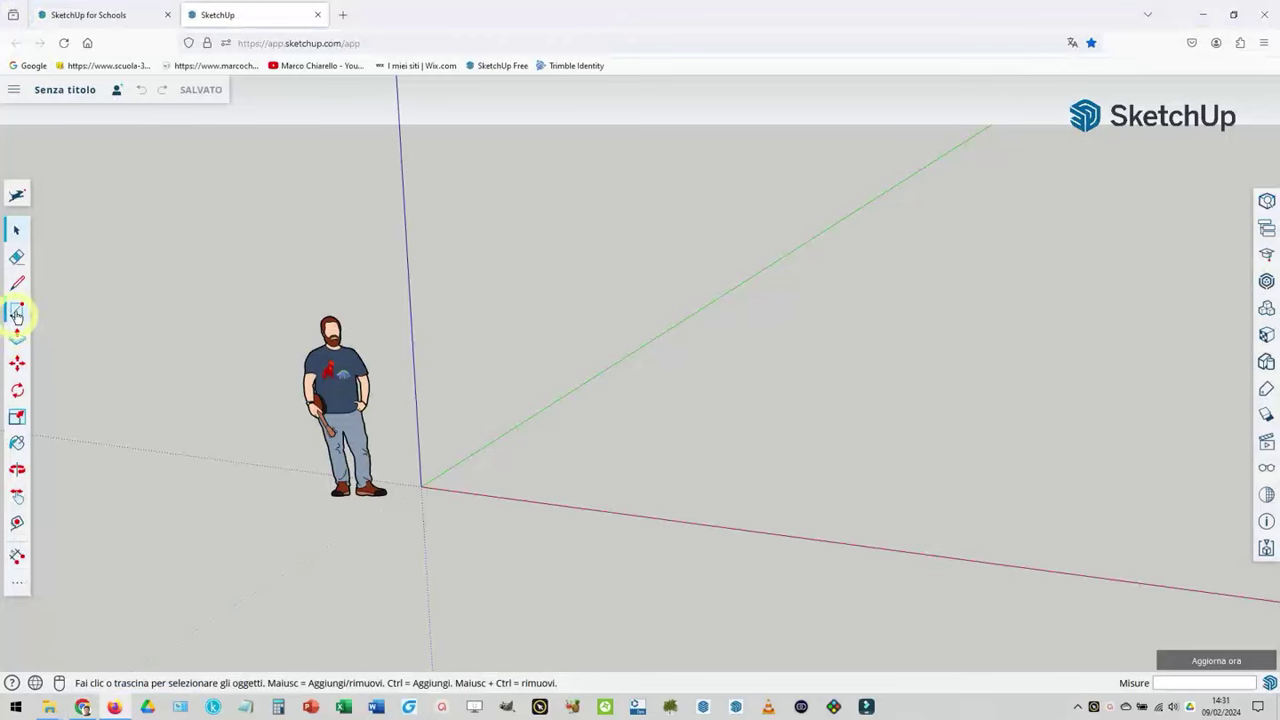
Step: Draw a rectangle on the ground plane beside the figure
left_click(16, 310)
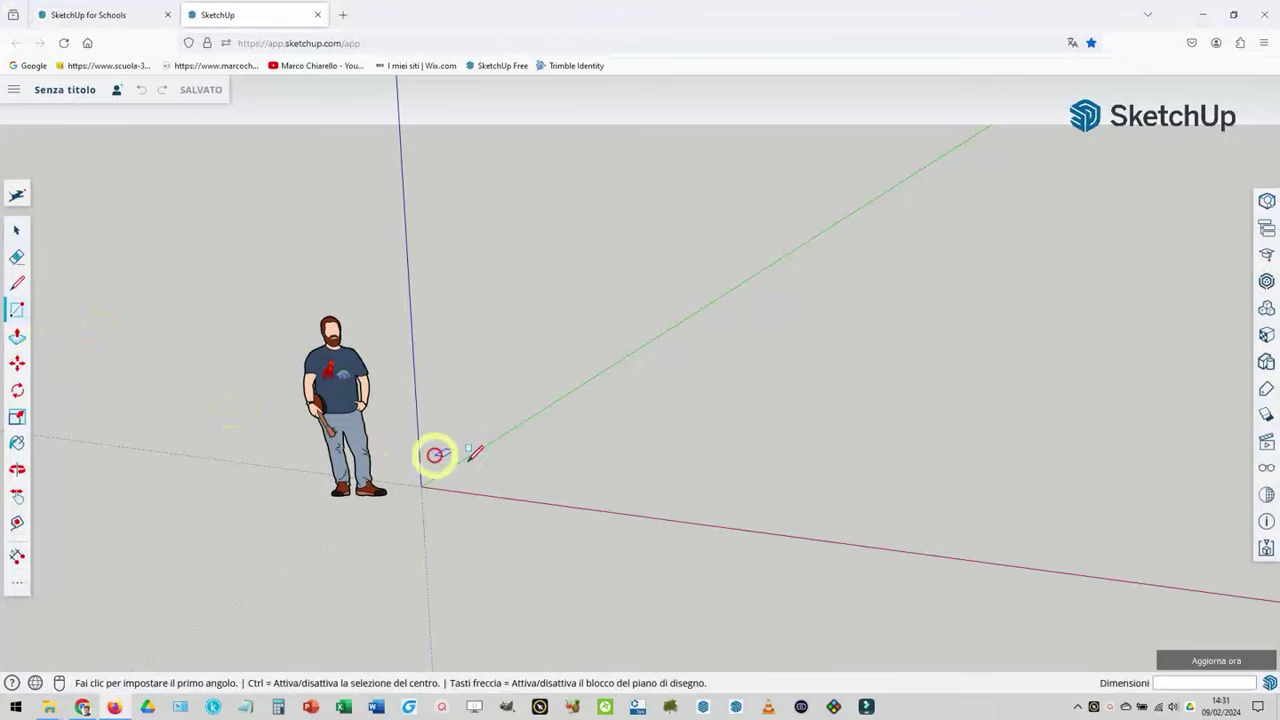
left_click(518, 470)
left_click(821, 425)
Step: Paint the rectangle with the Ty_Red material and try editing that material
left_click(1266, 335)
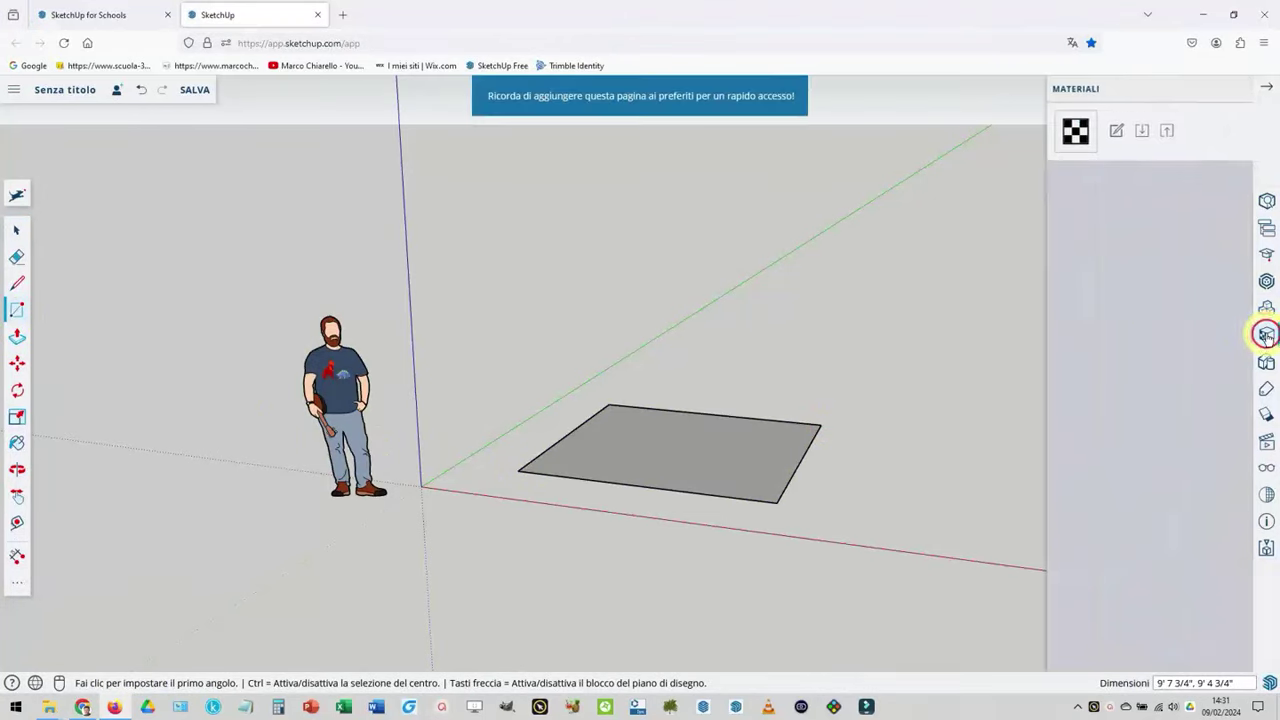
left_click(1065, 222)
left_click(629, 480)
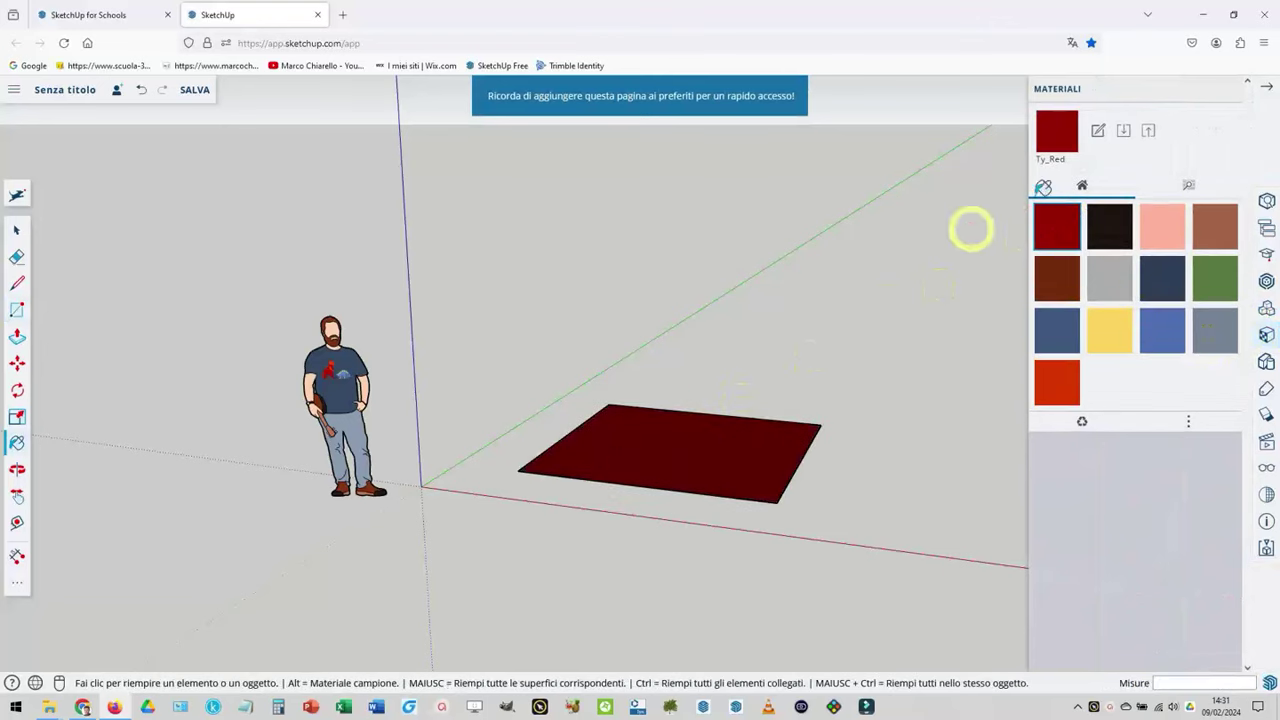
left_click(1097, 131)
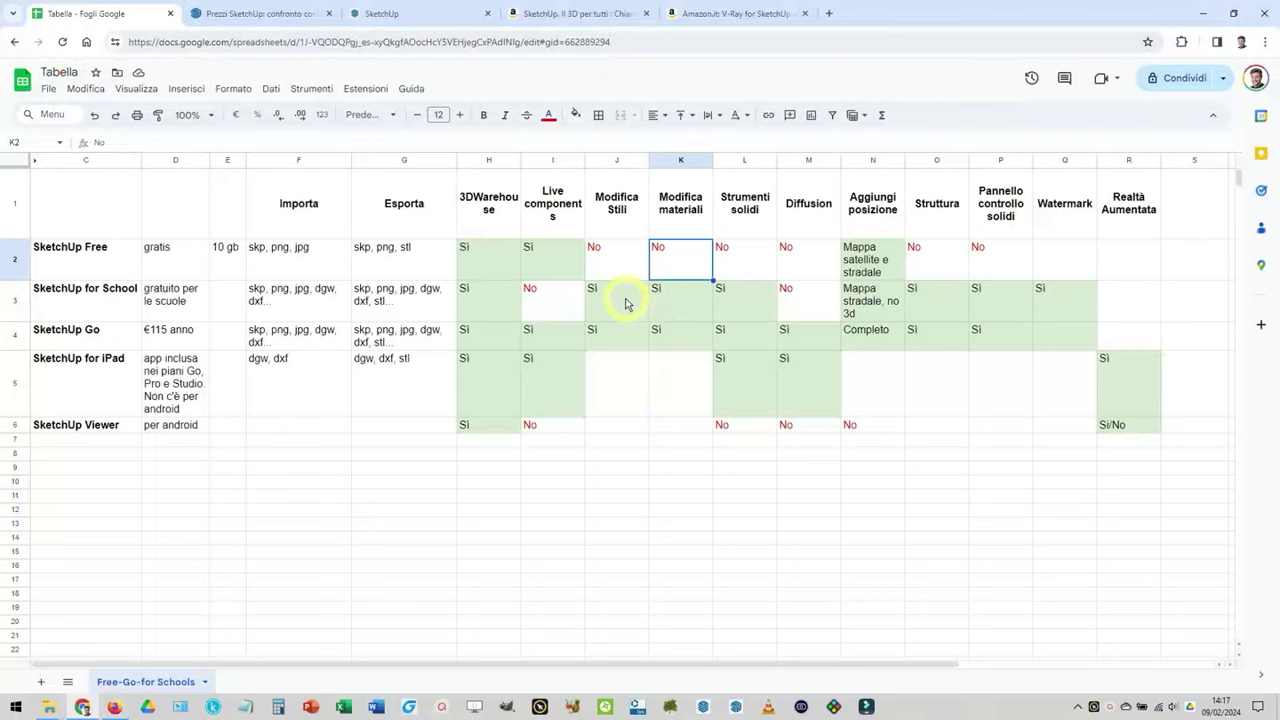
left_click_drag(623, 300, 688, 338)
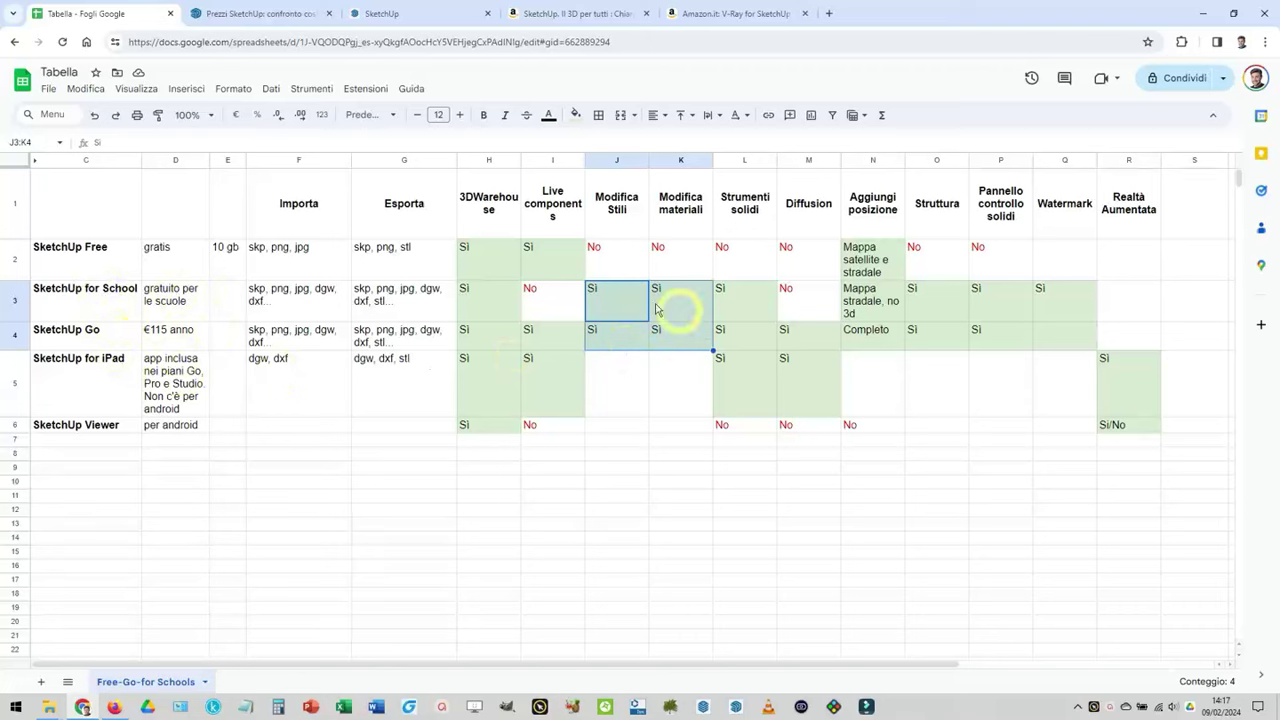
left_click(743, 160)
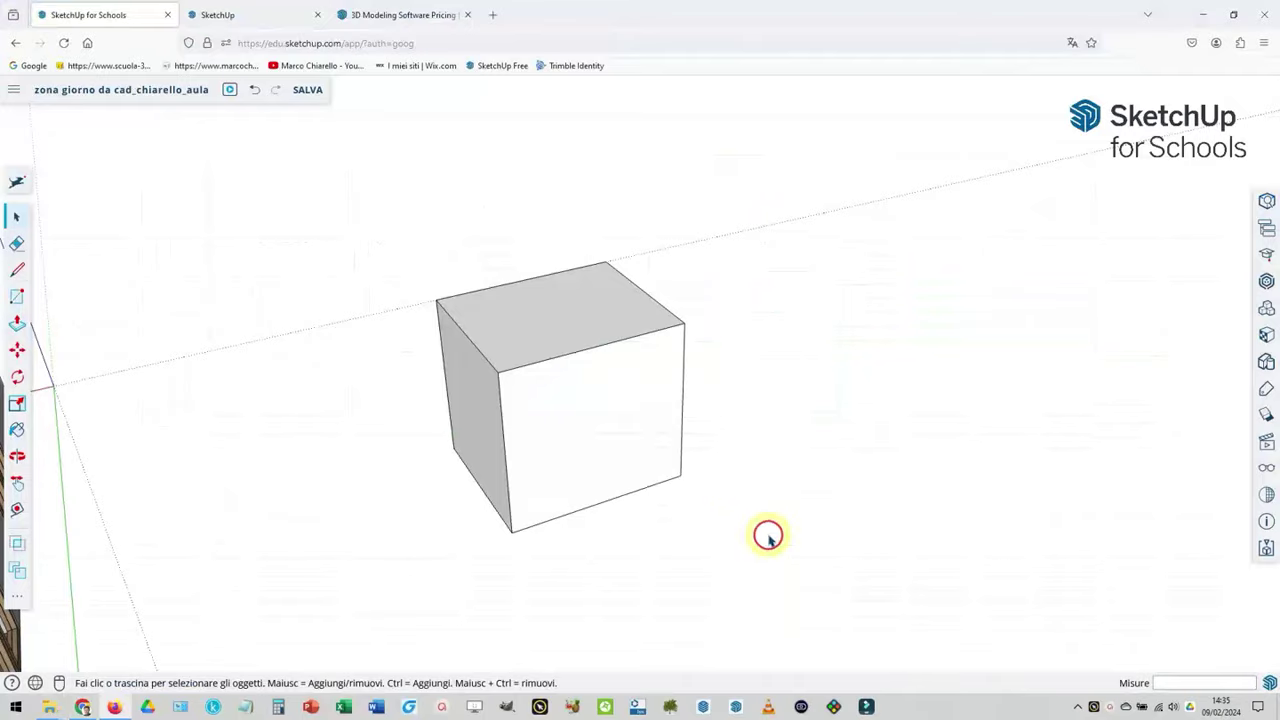
left_click(570, 445)
key("m")
left_click(543, 394)
key("ctrl")
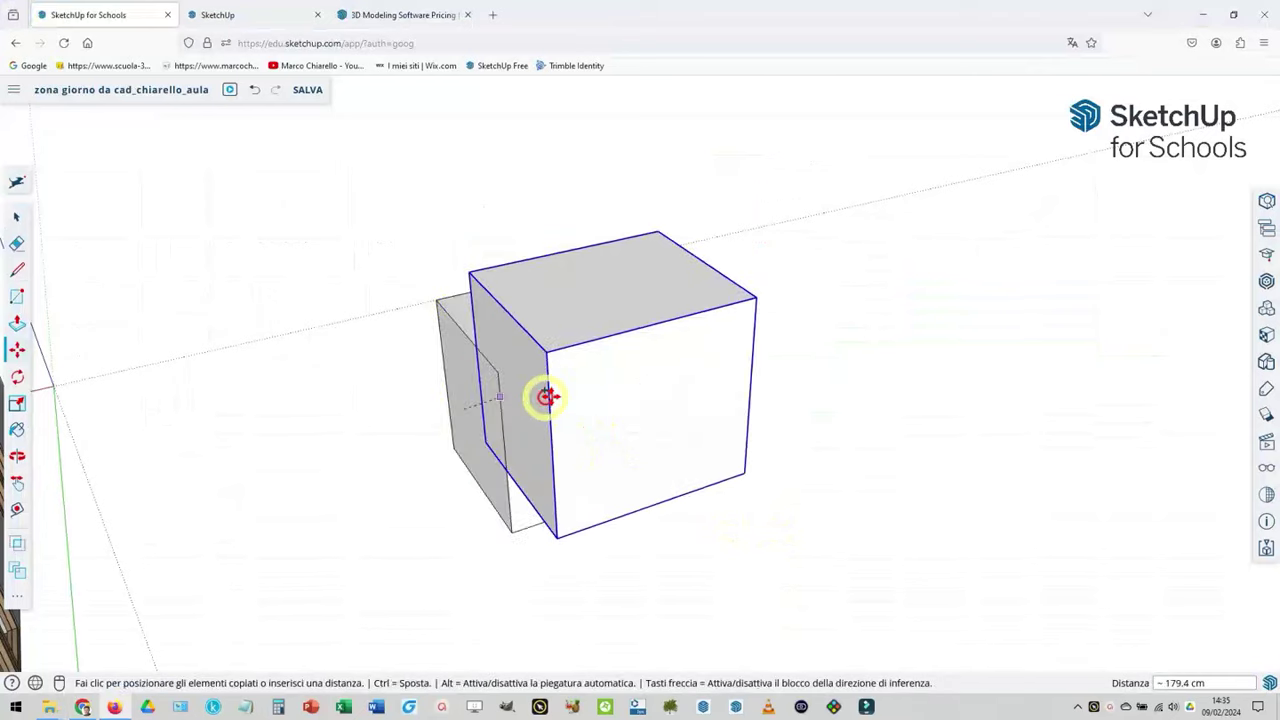
left_click(16, 596)
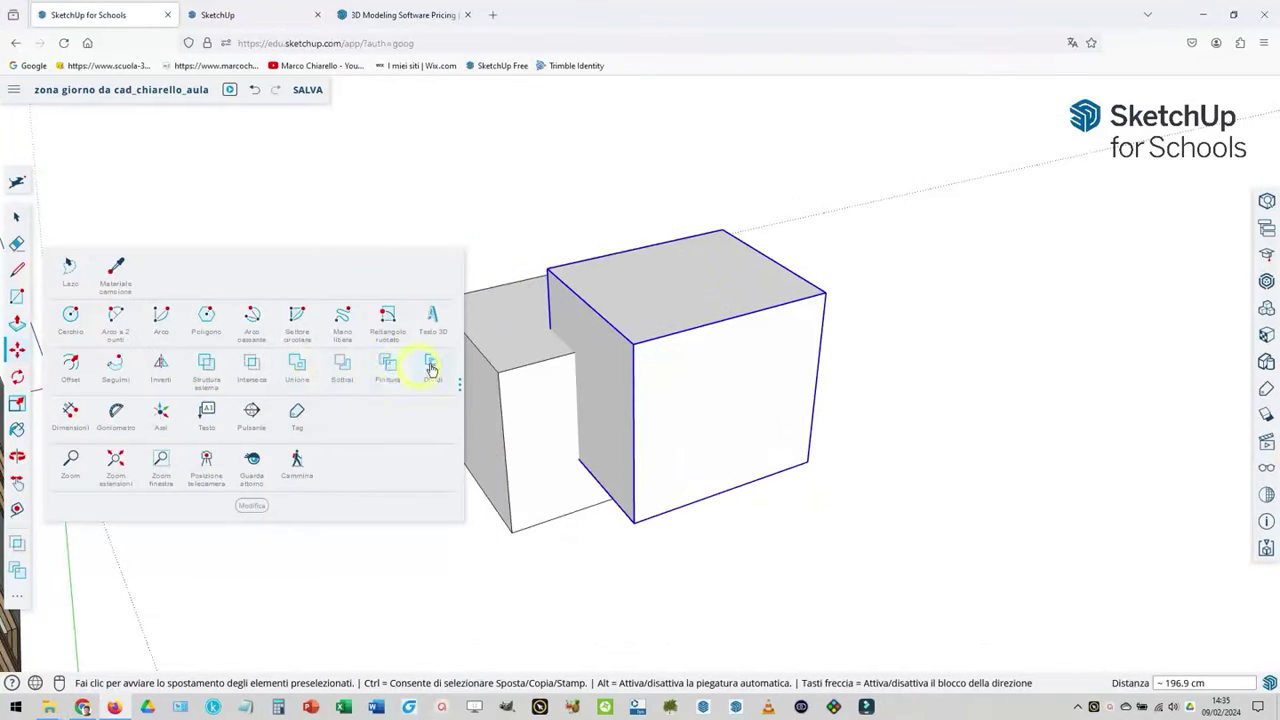
left_click(343, 363)
middle_click_drag(514, 371, 420, 429)
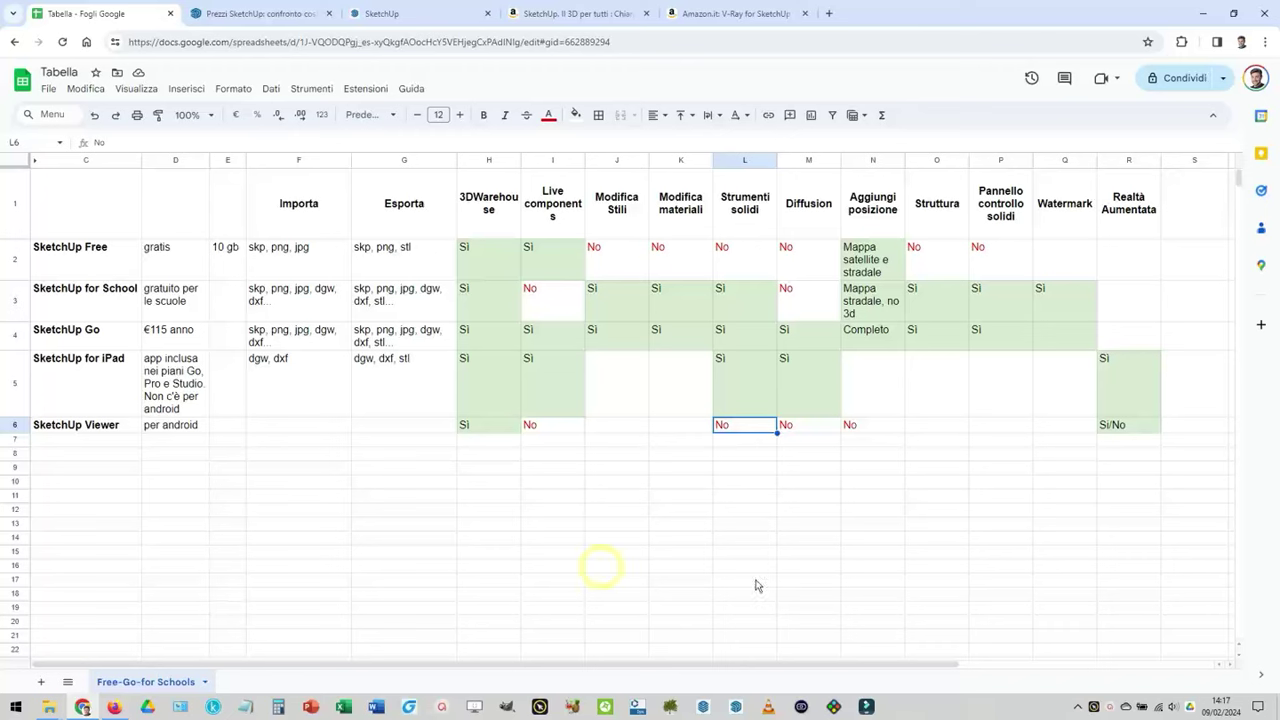
left_click(794, 160)
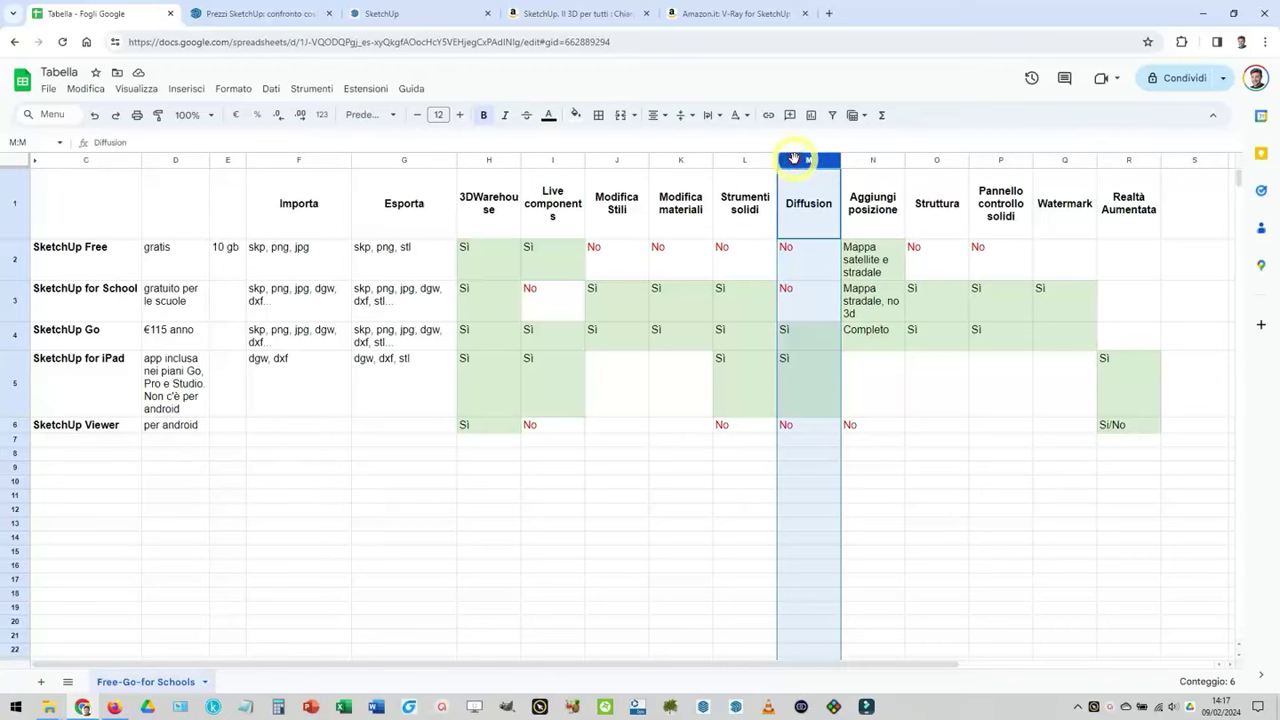
left_click(818, 299)
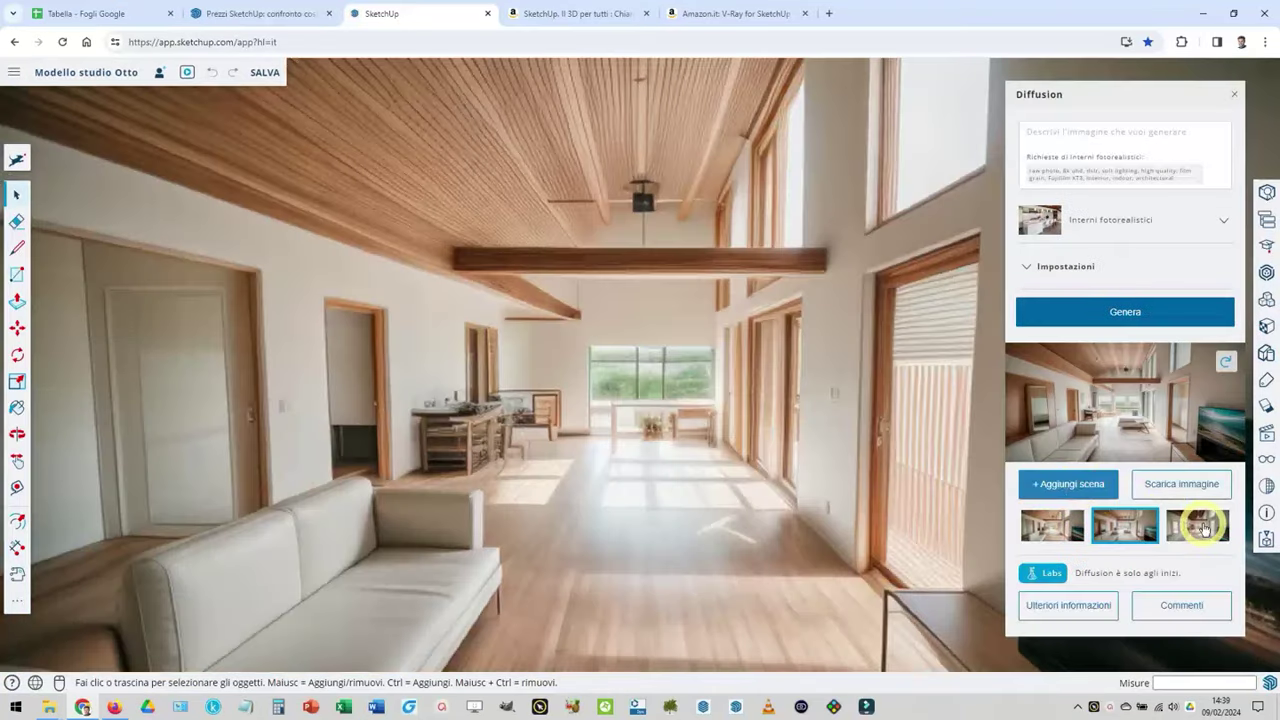
Step: Display the third Diffusion thumbnail's wooden-interior render in the main view
left_click(1205, 528)
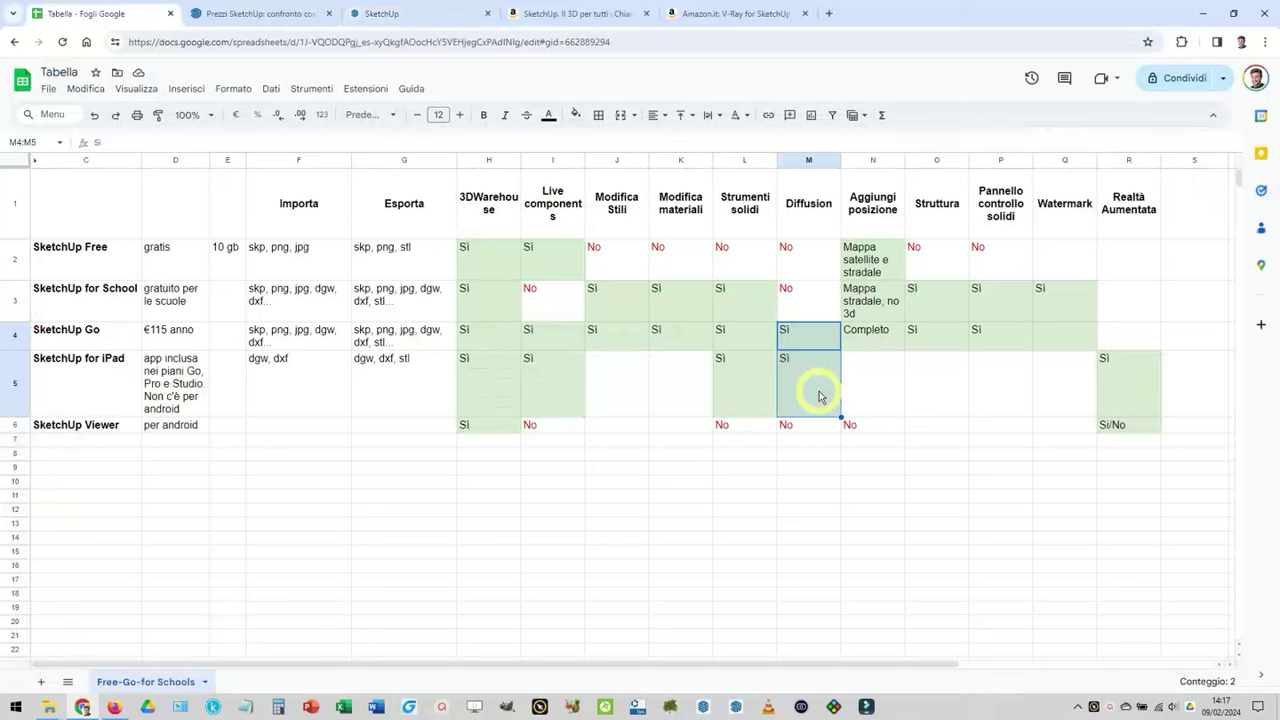
left_click(878, 160)
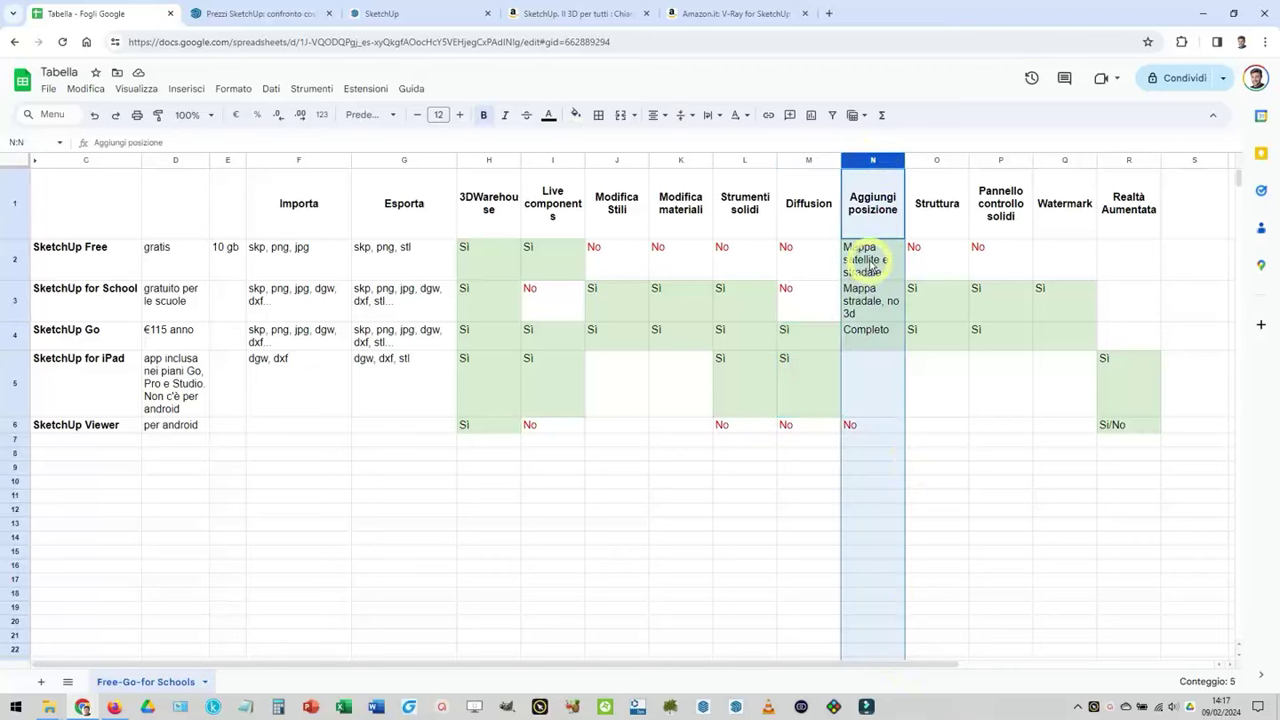
left_click(872, 267)
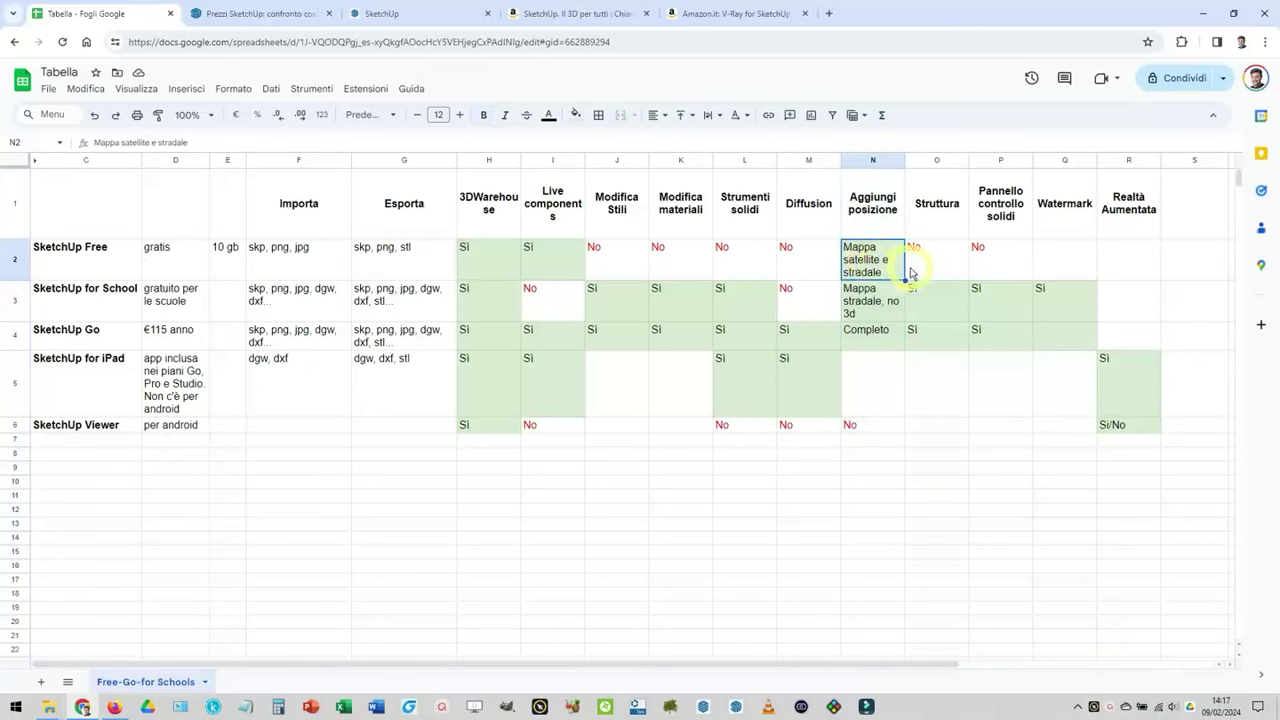
left_click(895, 312)
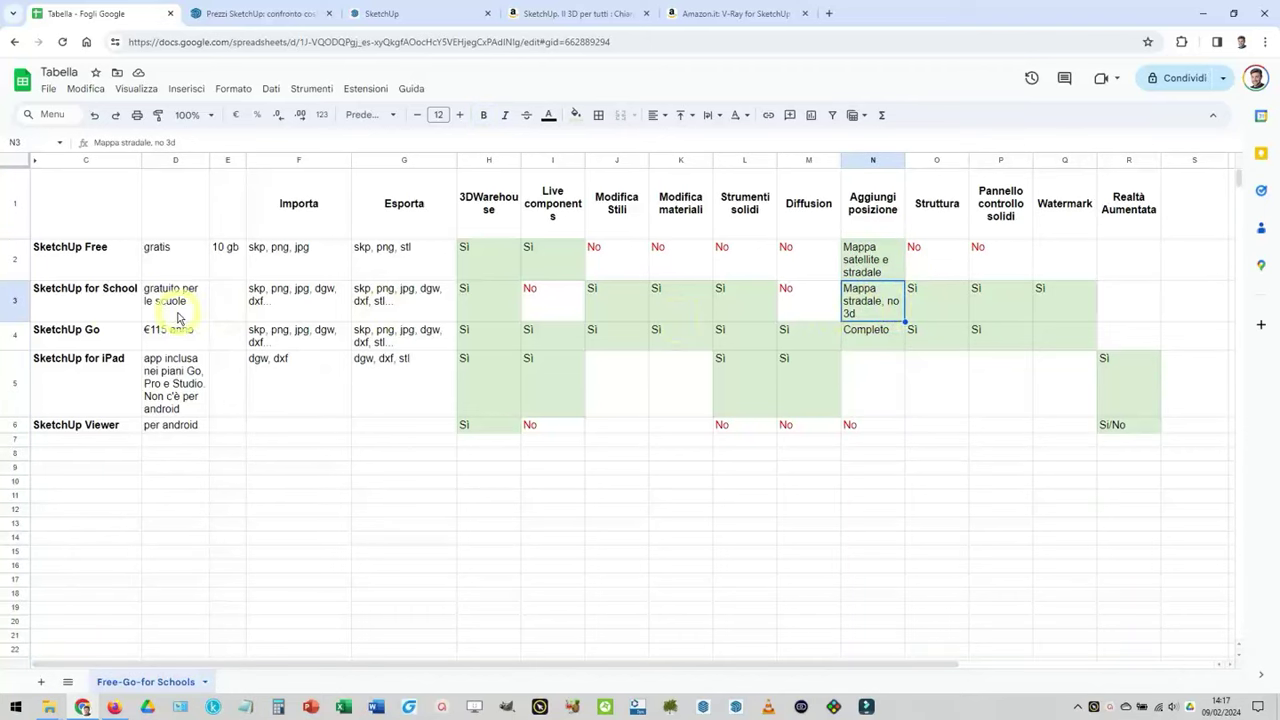
left_click(882, 308)
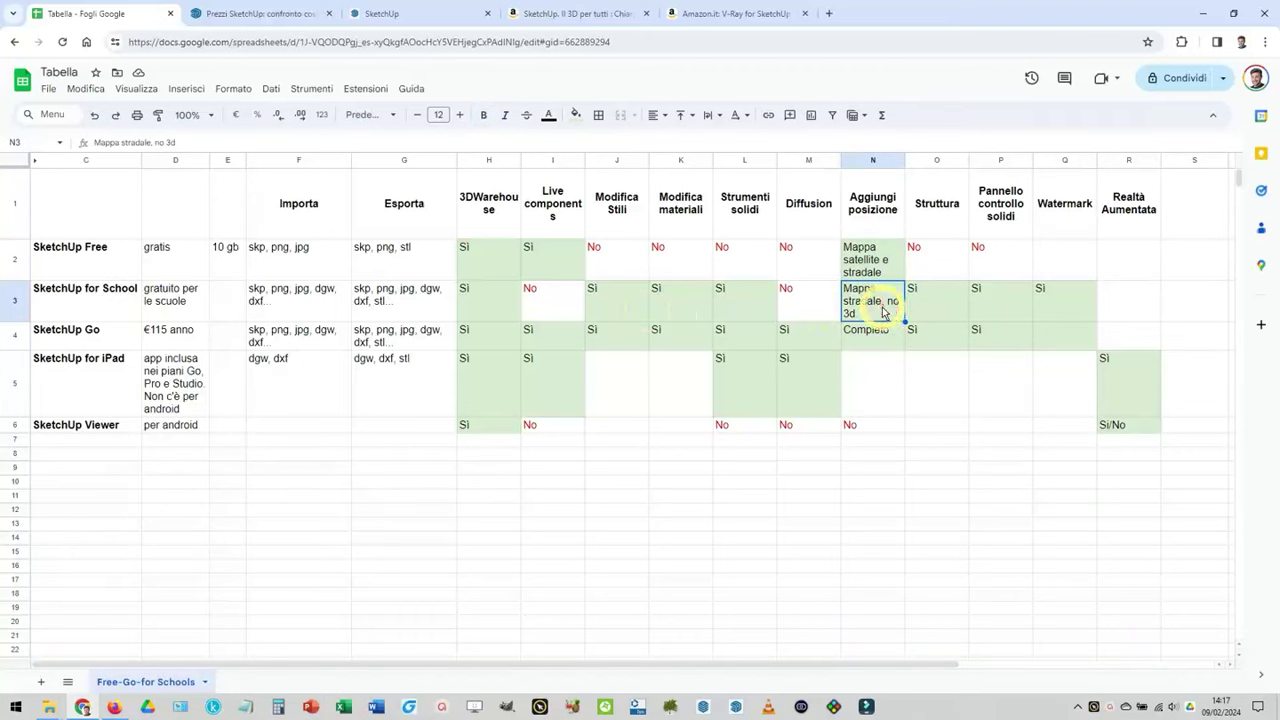
left_click(883, 333)
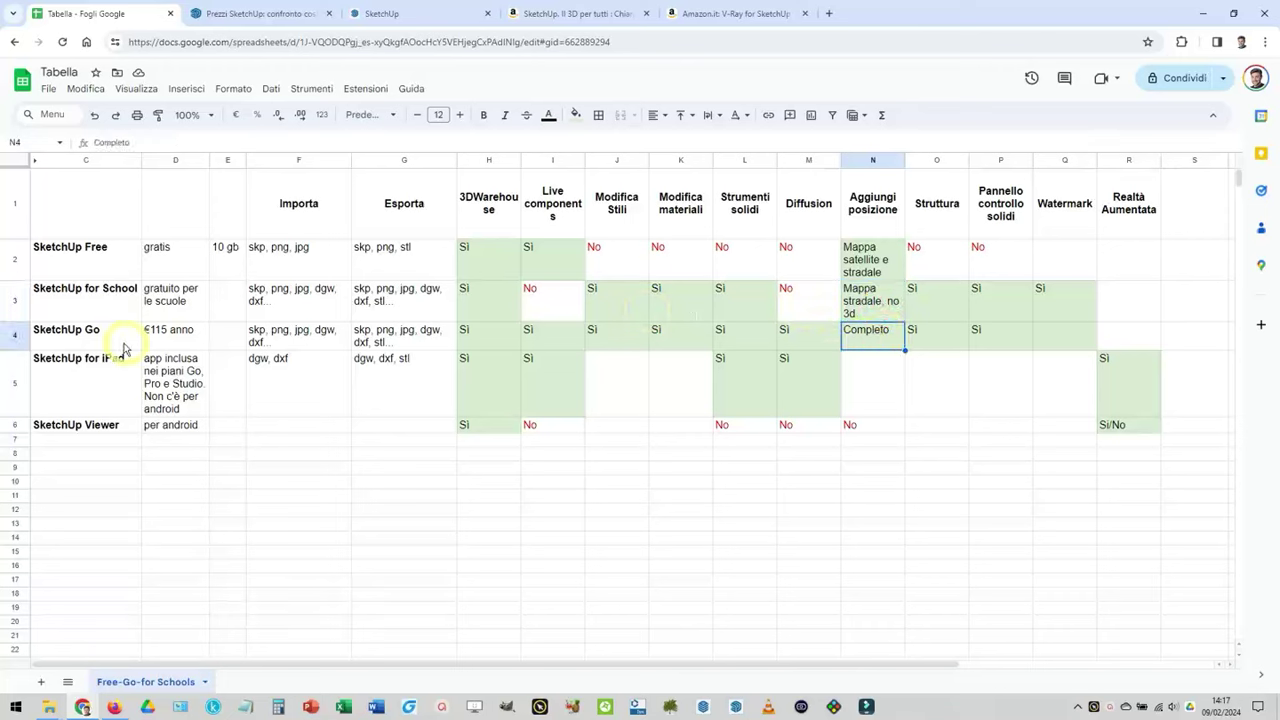
left_click(16, 335)
left_click(185, 333)
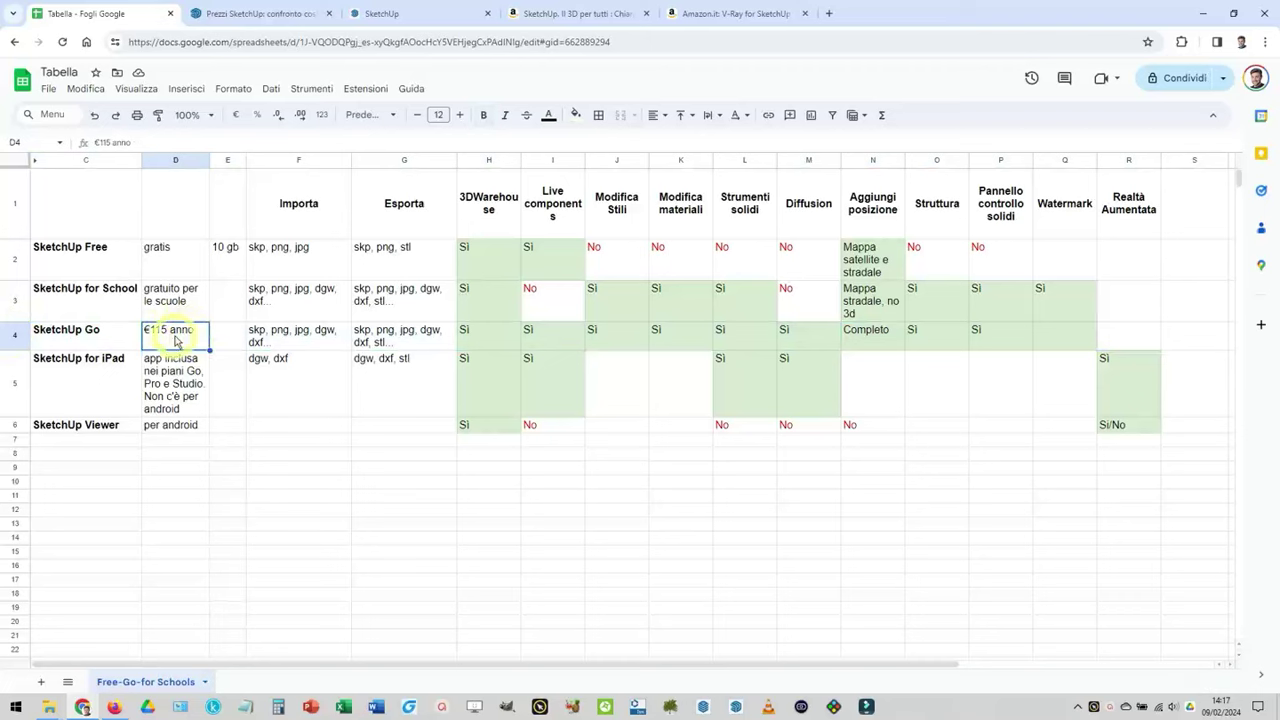
left_click(858, 345)
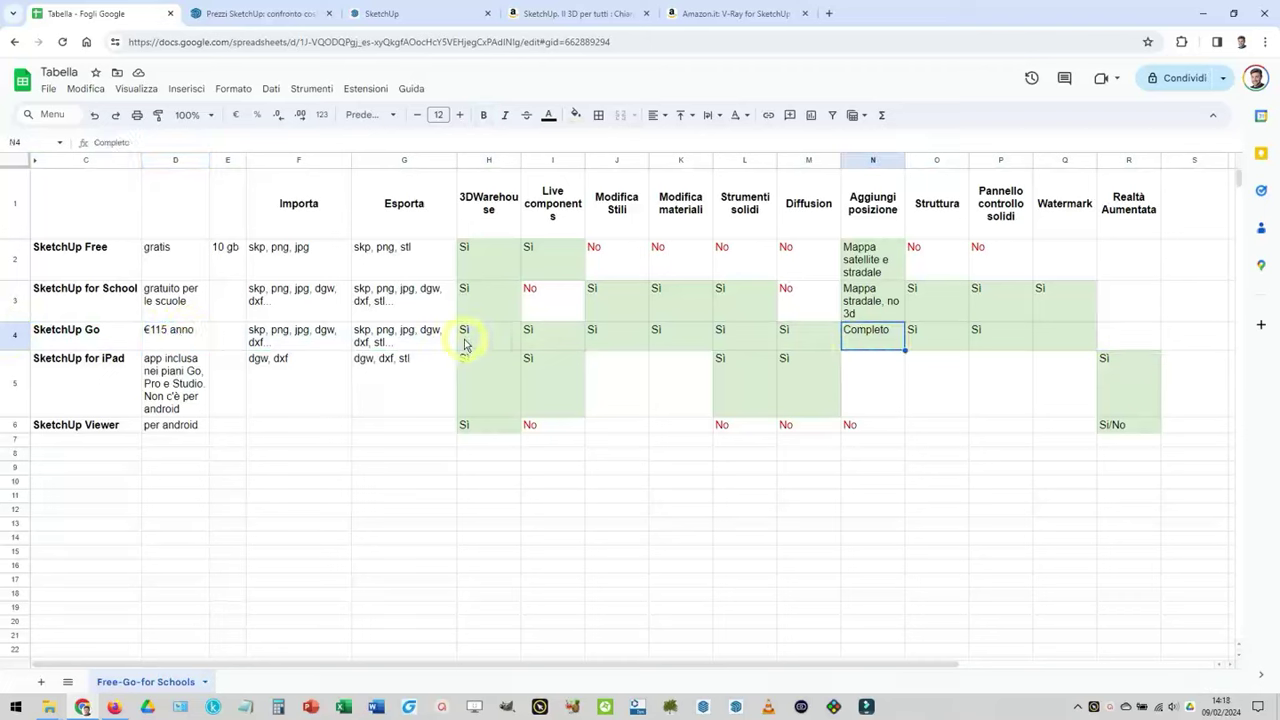
left_click_drag(471, 337, 1060, 338)
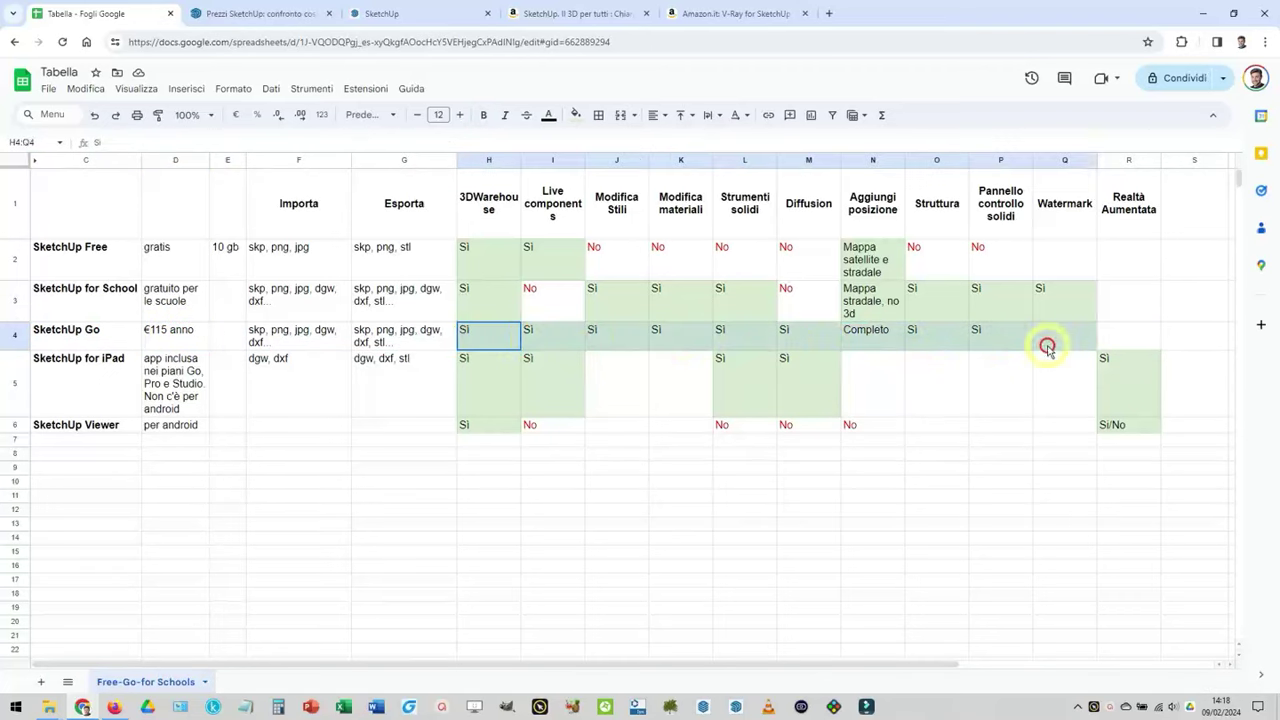
left_click(1000, 161)
left_click(1000, 203)
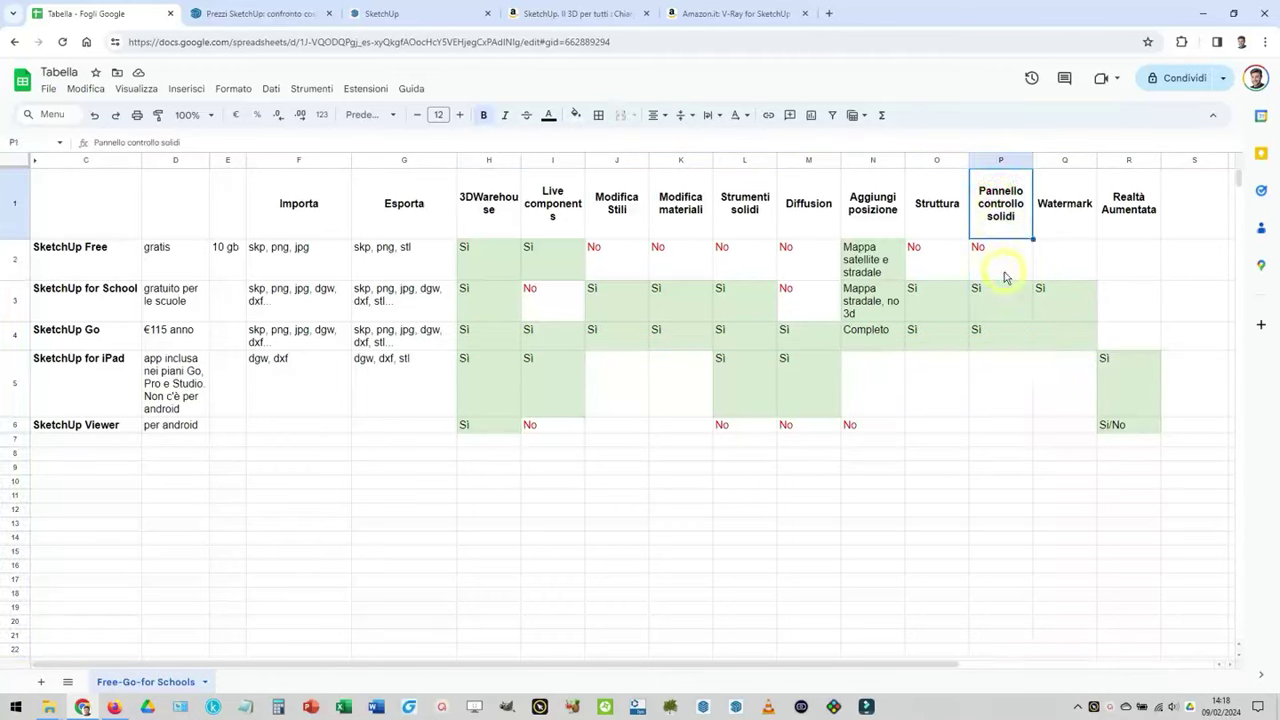
left_click(1008, 309)
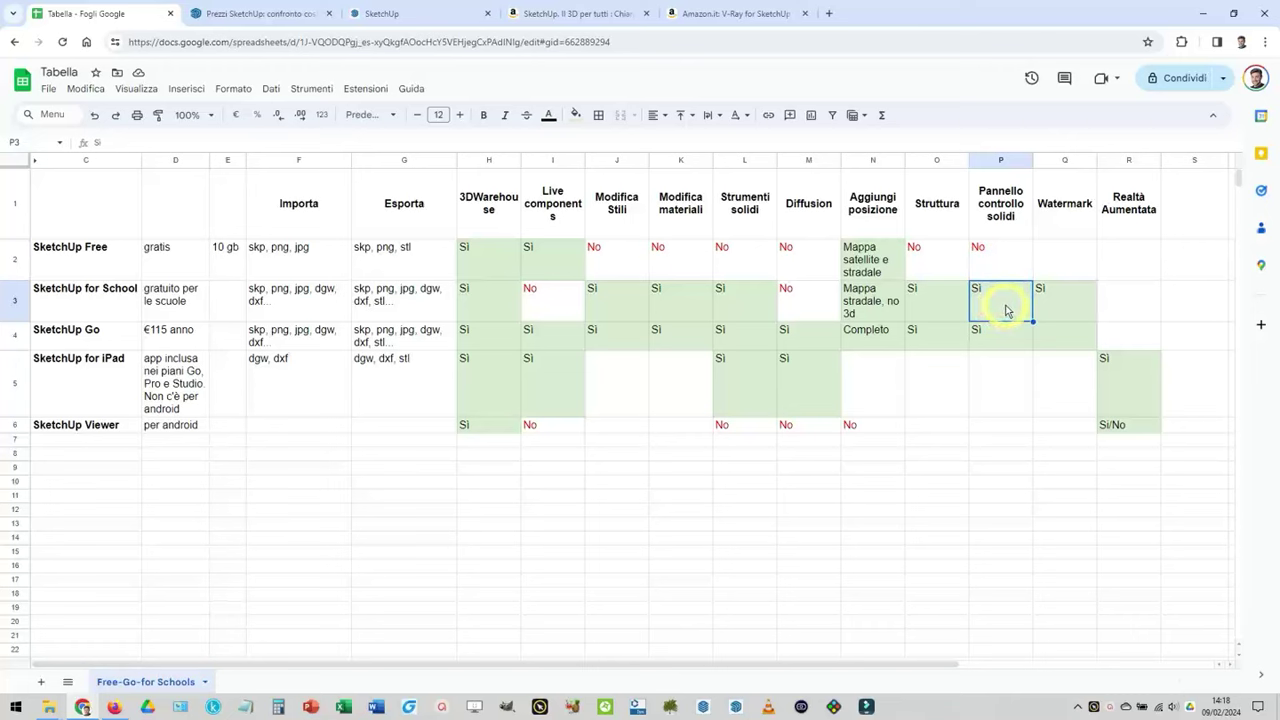
left_click(1057, 162)
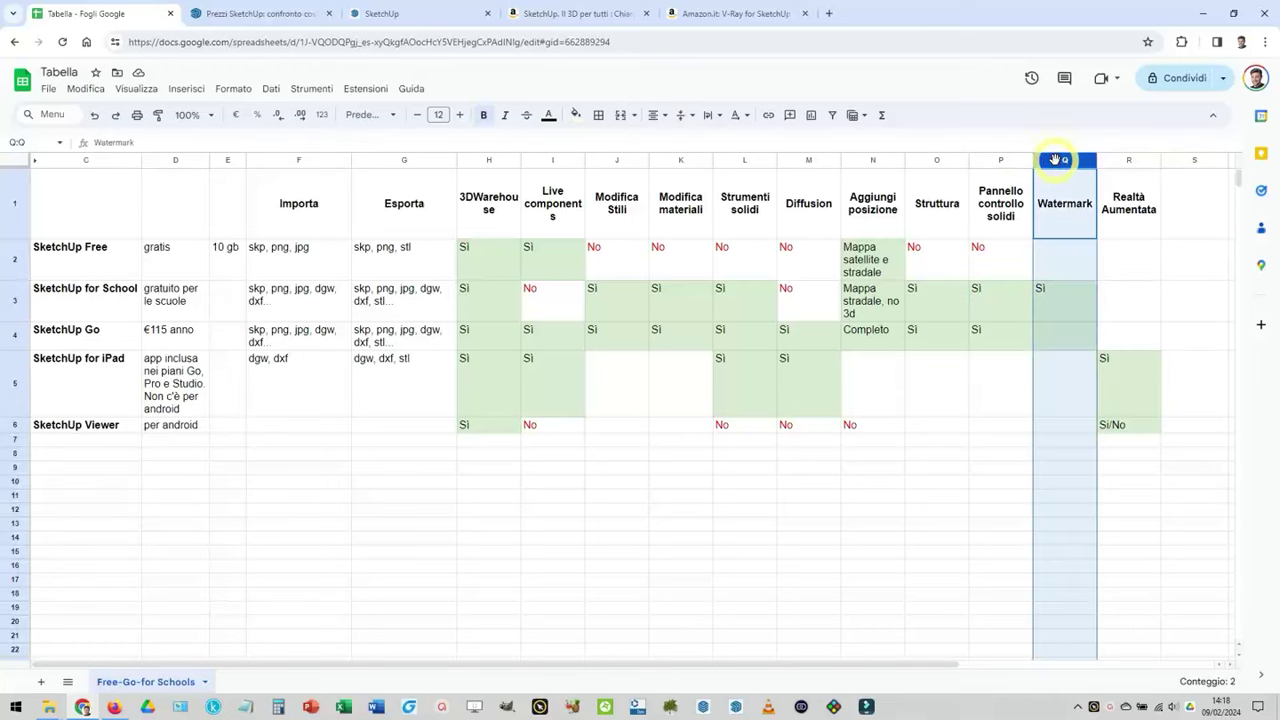
left_click(1065, 298)
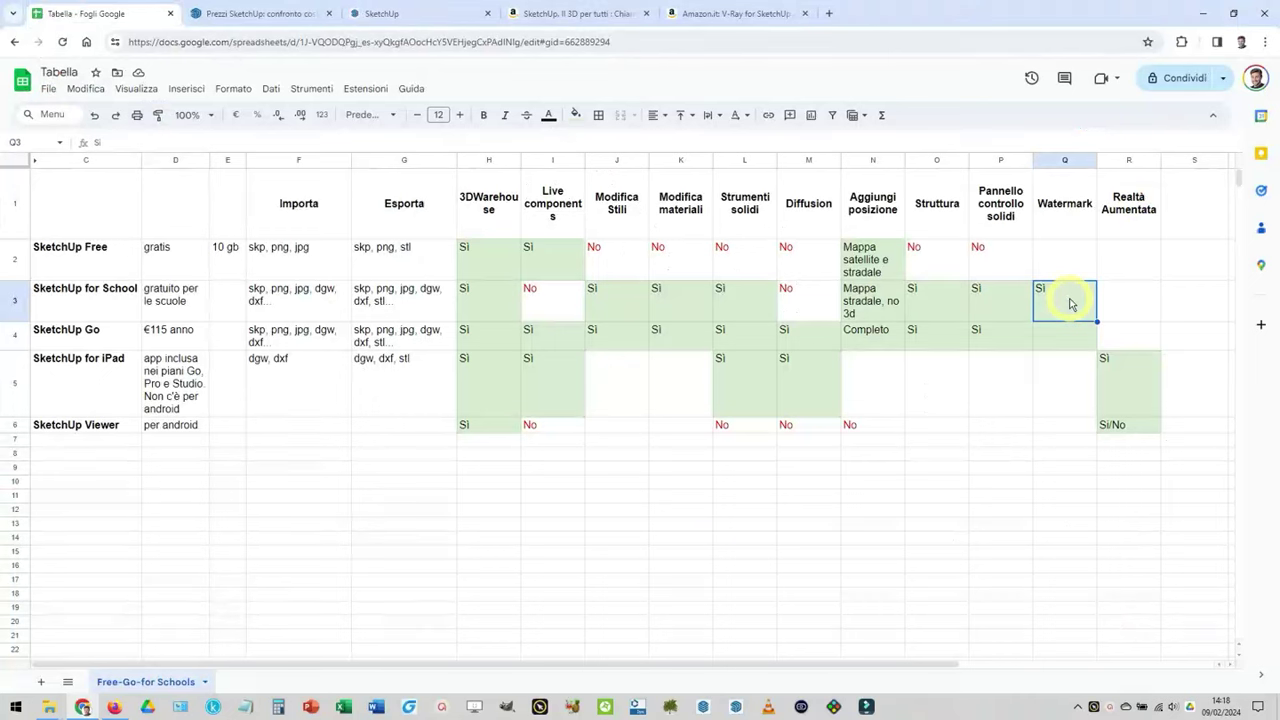
left_click(1127, 163)
left_click_drag(1133, 277, 1131, 334)
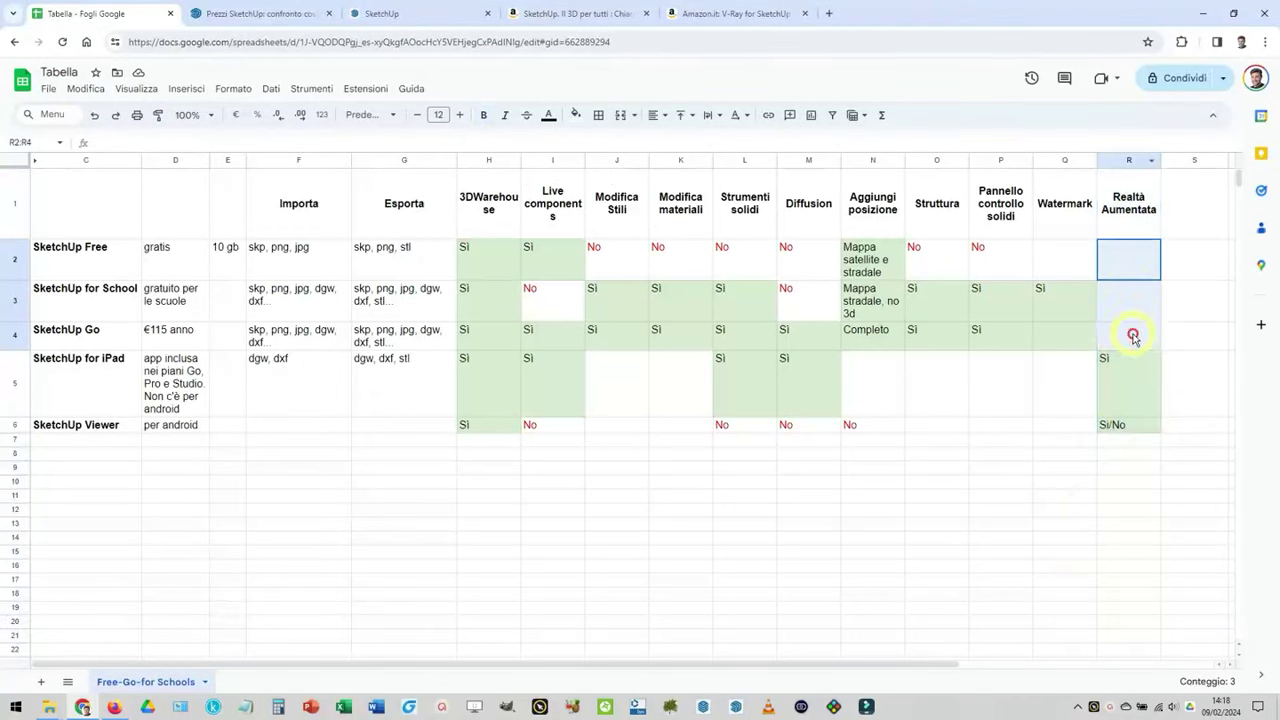
Step: Move down to SketchUp for iPad's Realtà Aumentata cell
key("Down")
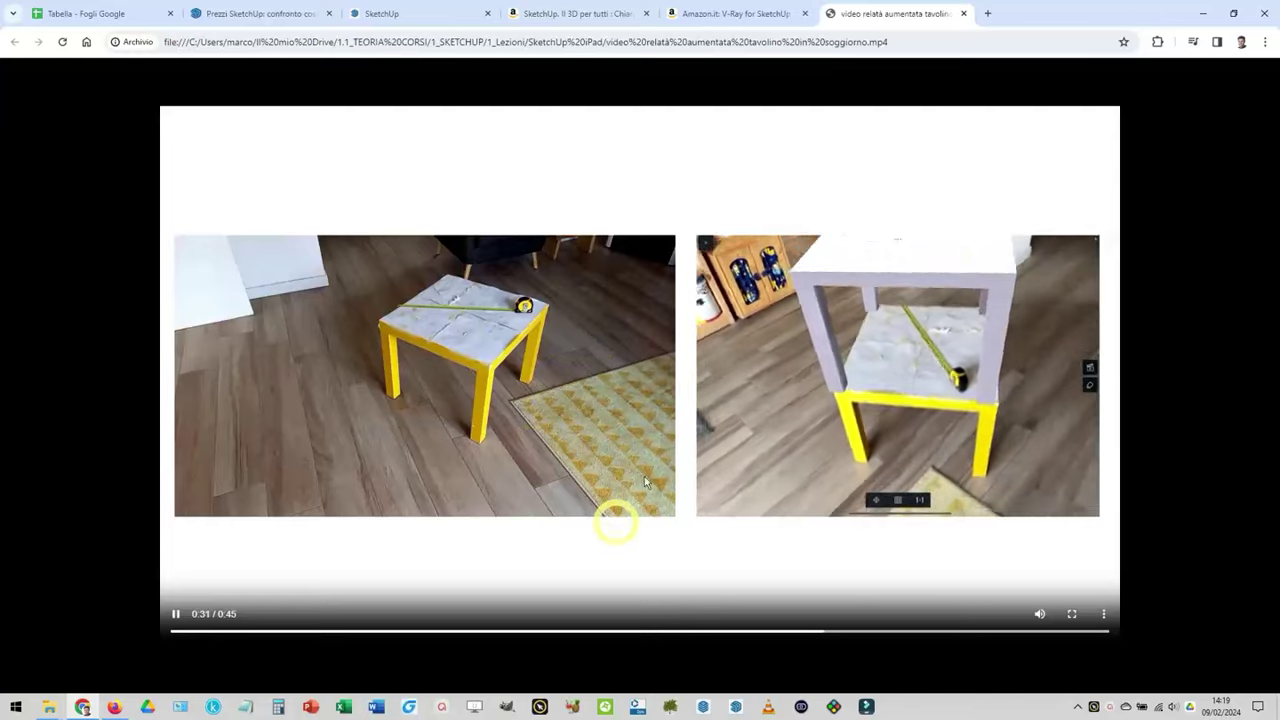
Step: Close the video and highlight the comparison table C2:R7 in the spreadsheet, then deselect
left_click(963, 13)
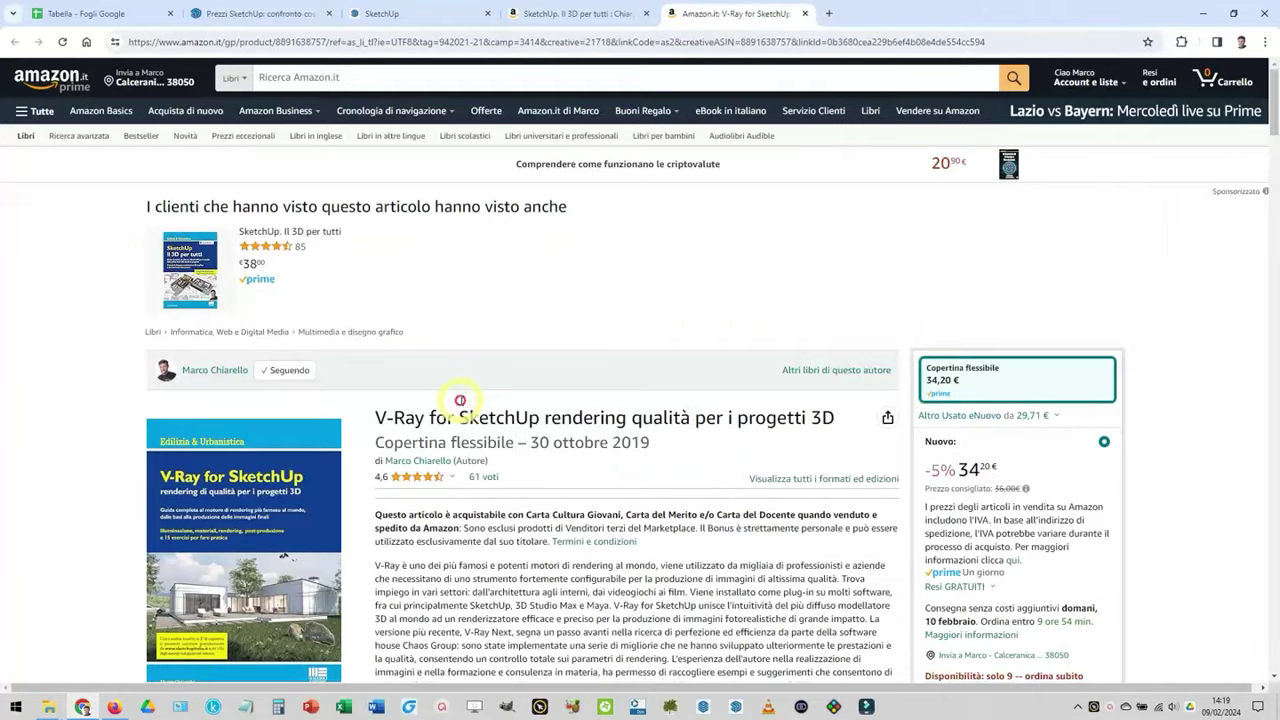
left_click(86, 9)
left_click_drag(100, 262, 1143, 440)
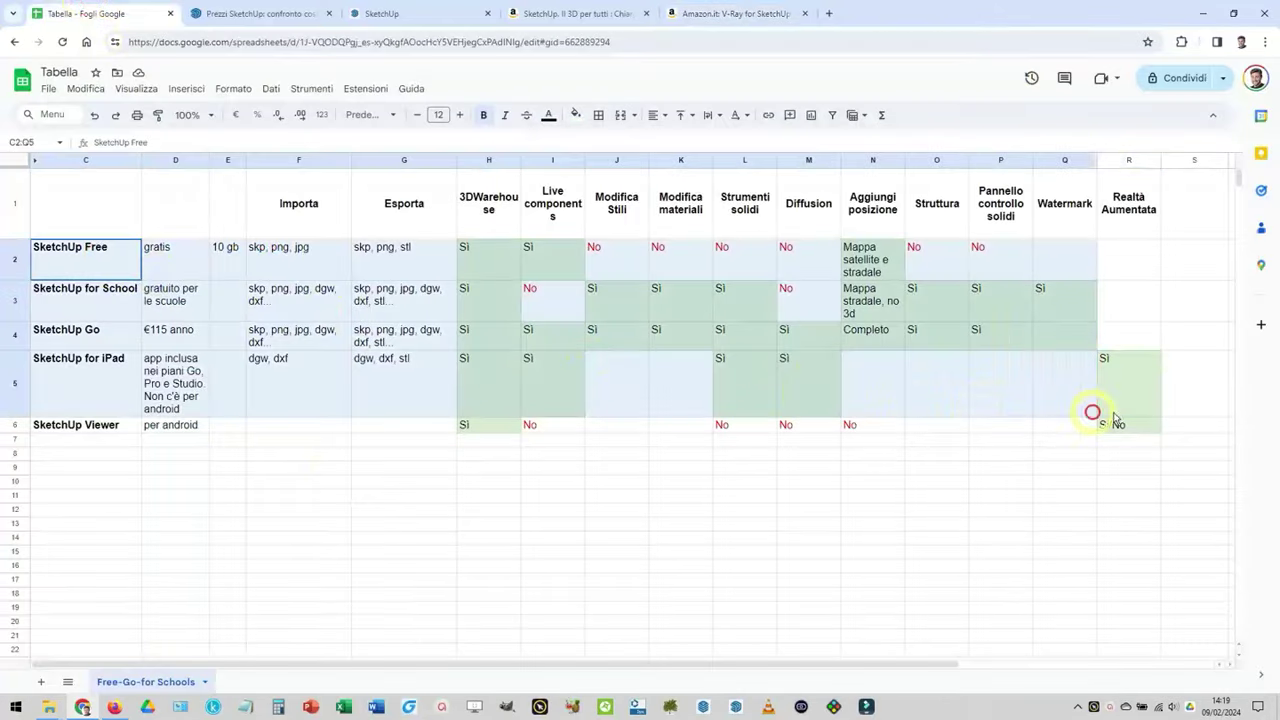
left_click(452, 512)
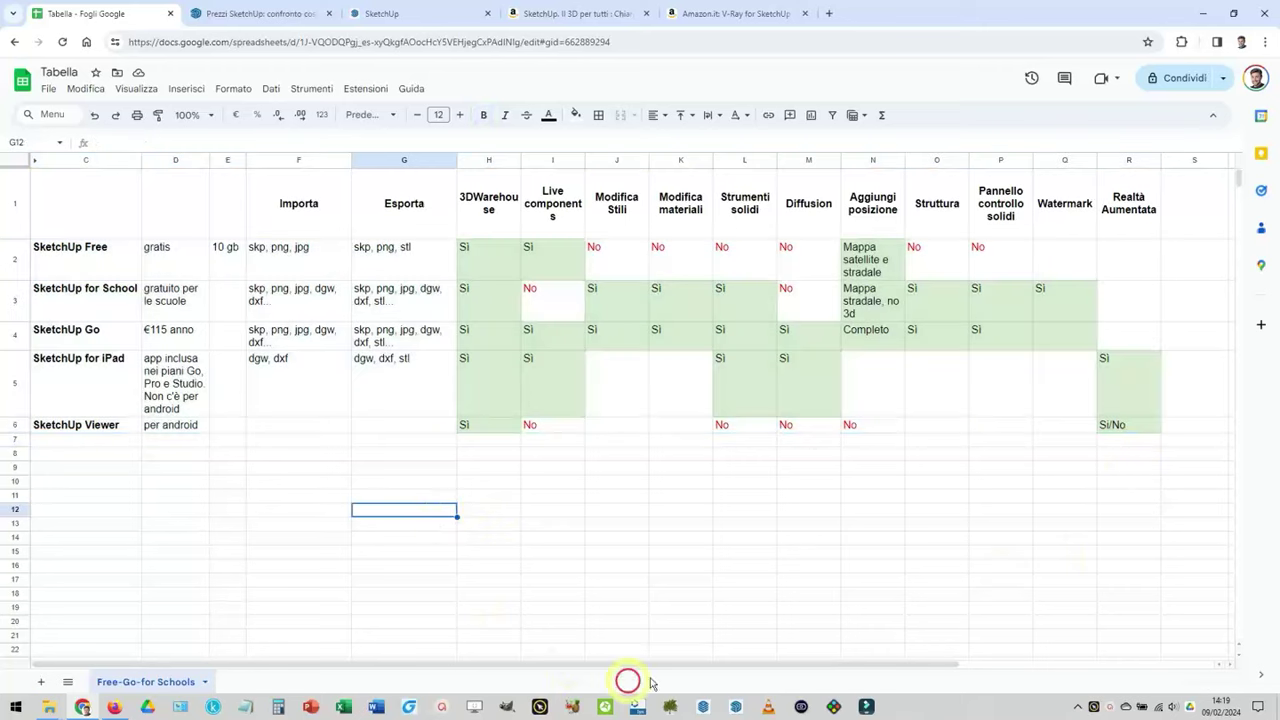
left_click(710, 472)
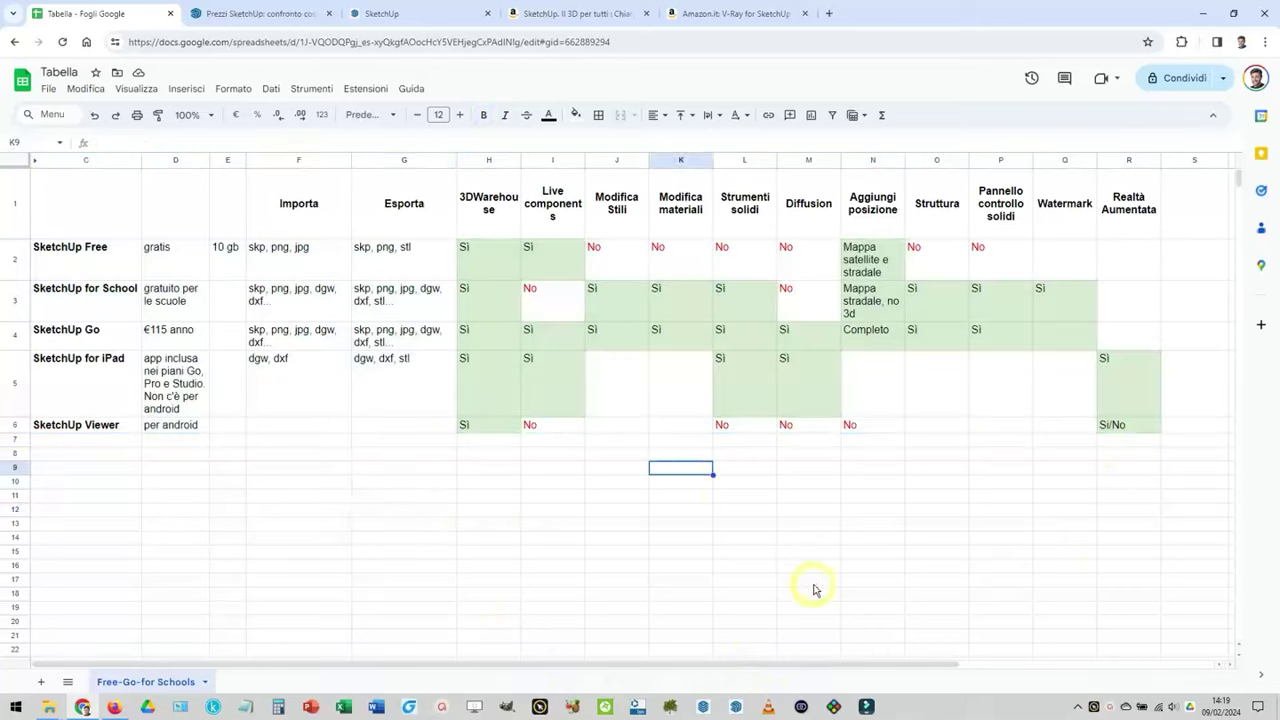
Step: Leave the SketchUp pencil holder model for the home page, then view the Amazon book page
left_click(426, 8)
left_click(14, 72)
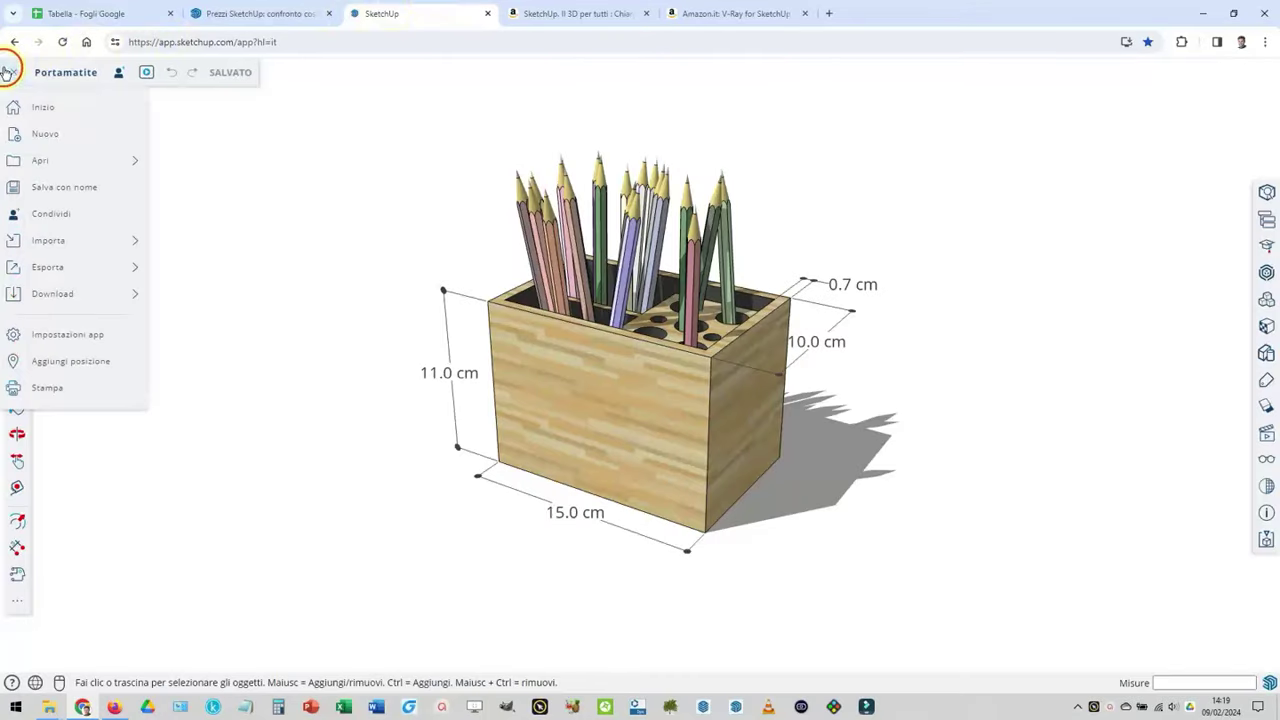
left_click(49, 106)
left_click(578, 8)
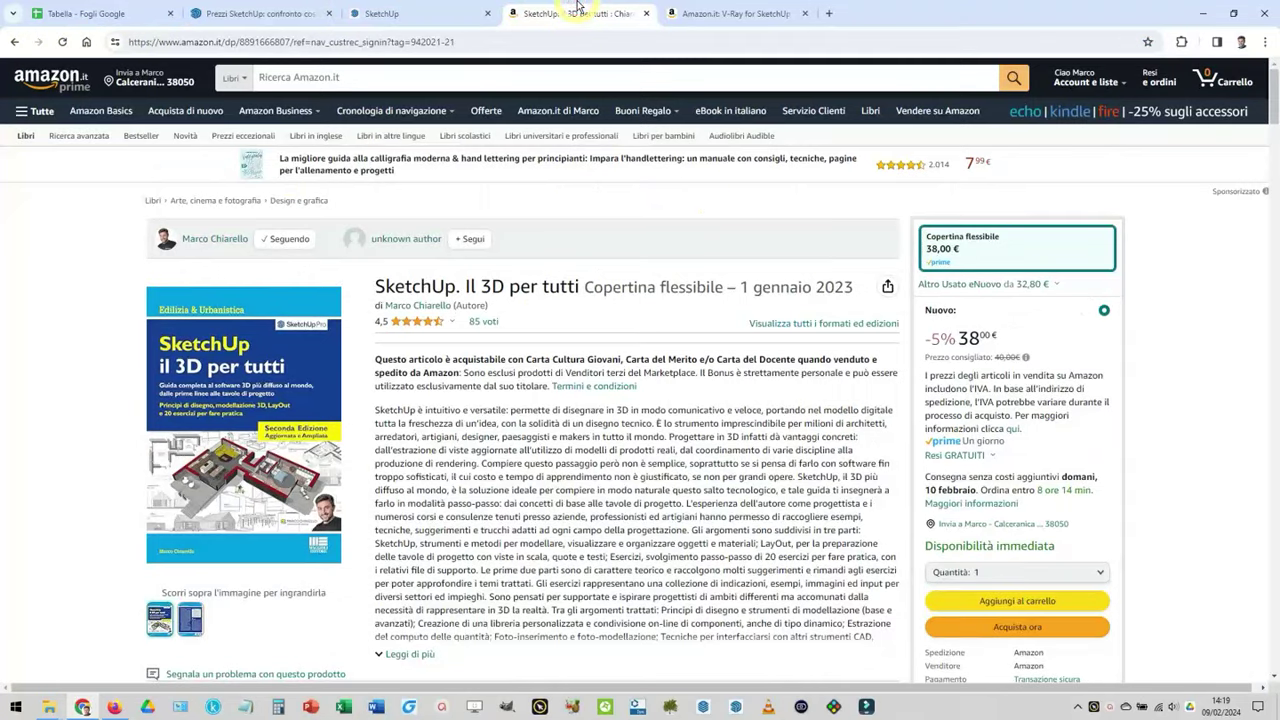
left_click(729, 13)
left_click(578, 13)
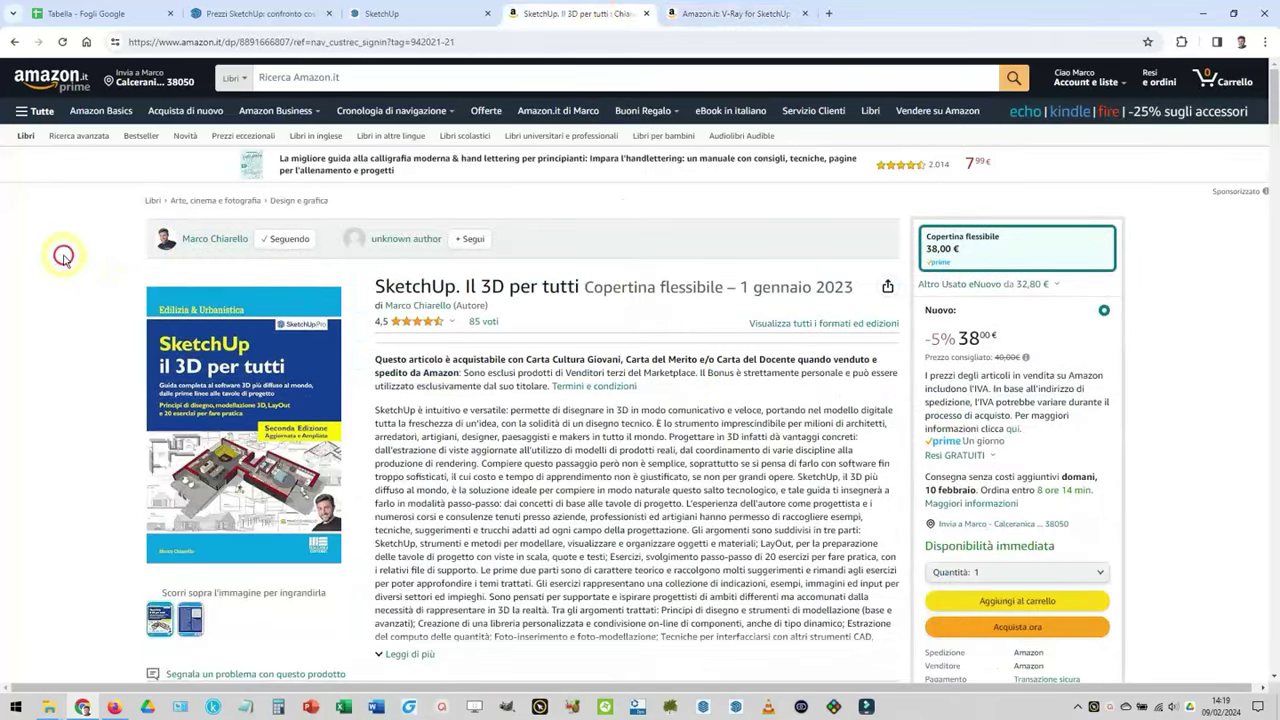